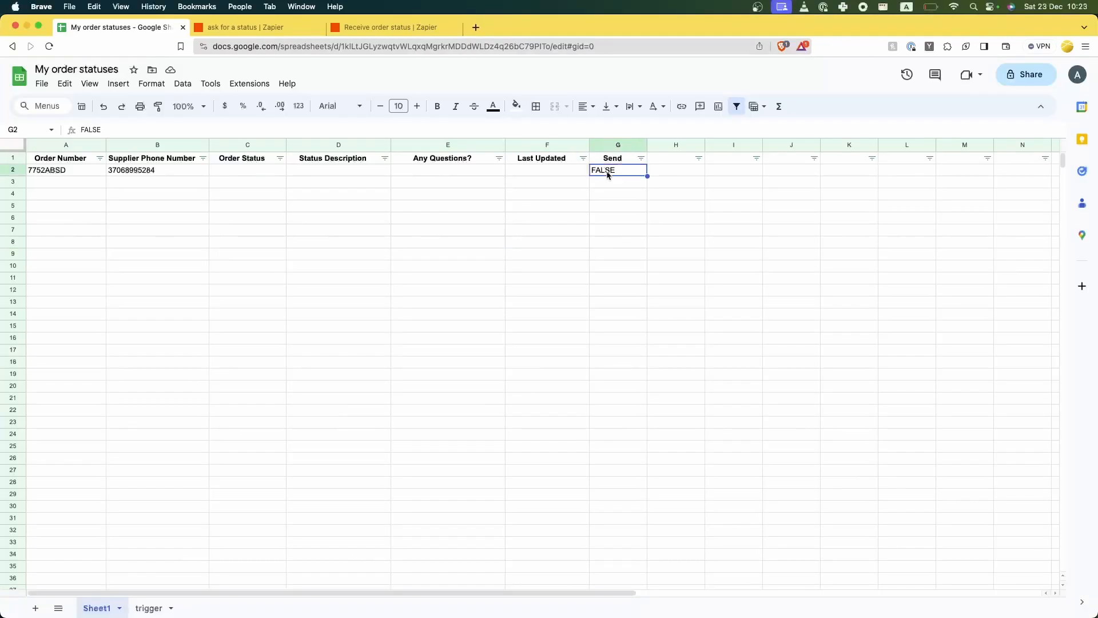
# - Set the Send value of the order in row 2 to TRUE
pyautogui.click(41, 170)
pyautogui.click(137, 174)
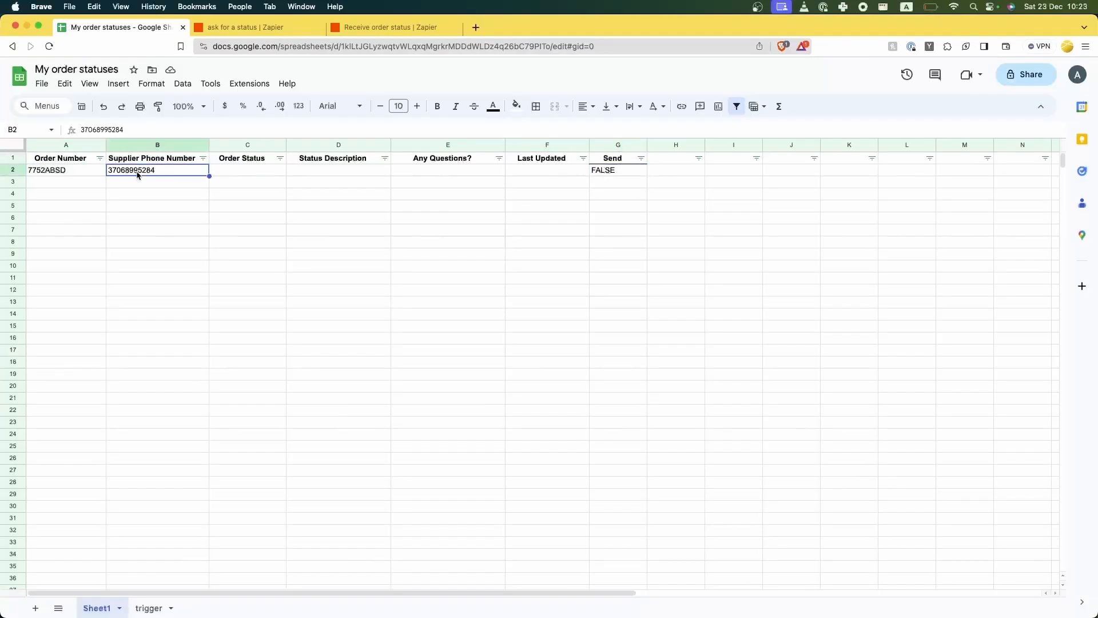
pyautogui.click(607, 172)
pyautogui.doubleClick(606, 170)
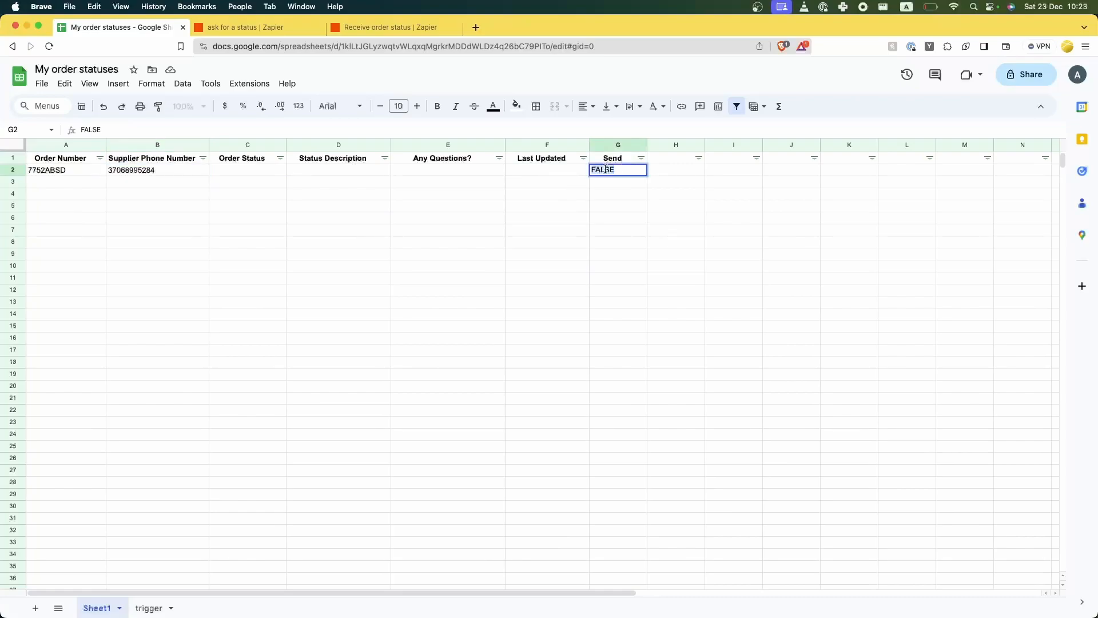
pyautogui.click(581, 226)
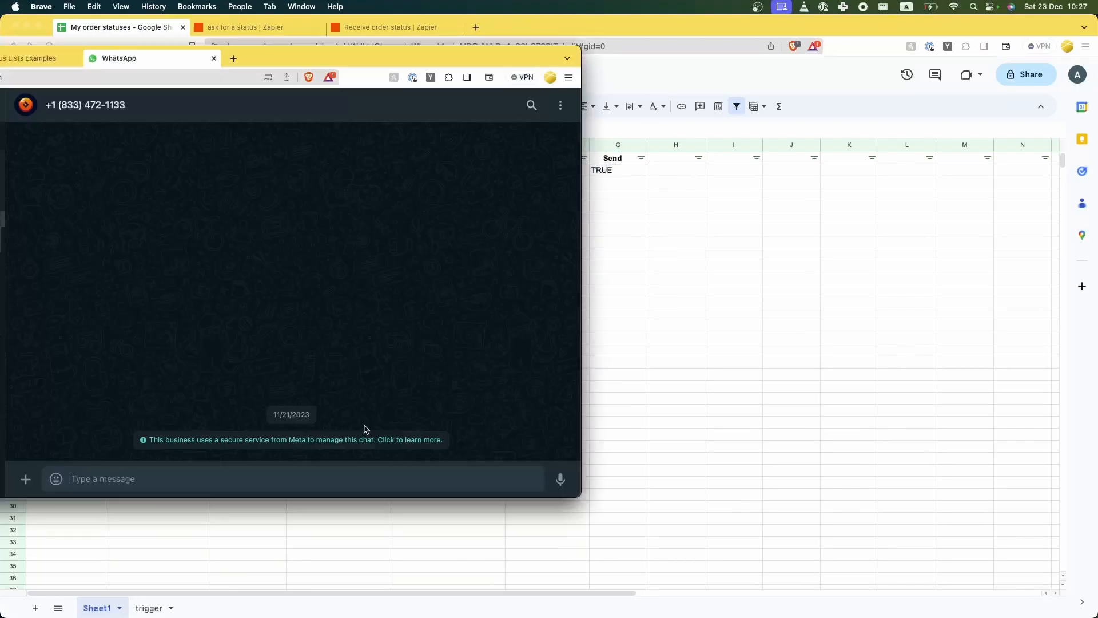
# - Reply to the order status request with "It has just passed the inspection. Will any documents be required?" and return to the spreadsheet
pyautogui.click(288, 475)
pyautogui.write('It has just passed the inspection. Wi')
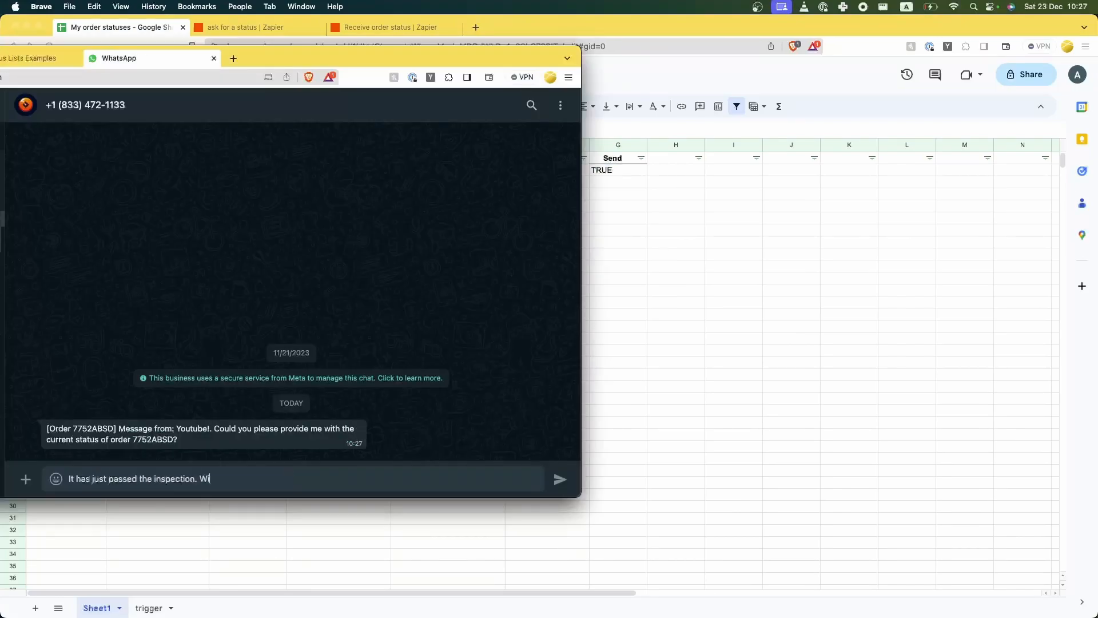
pyautogui.write('ll any documents be required?')
pyautogui.press('Return')
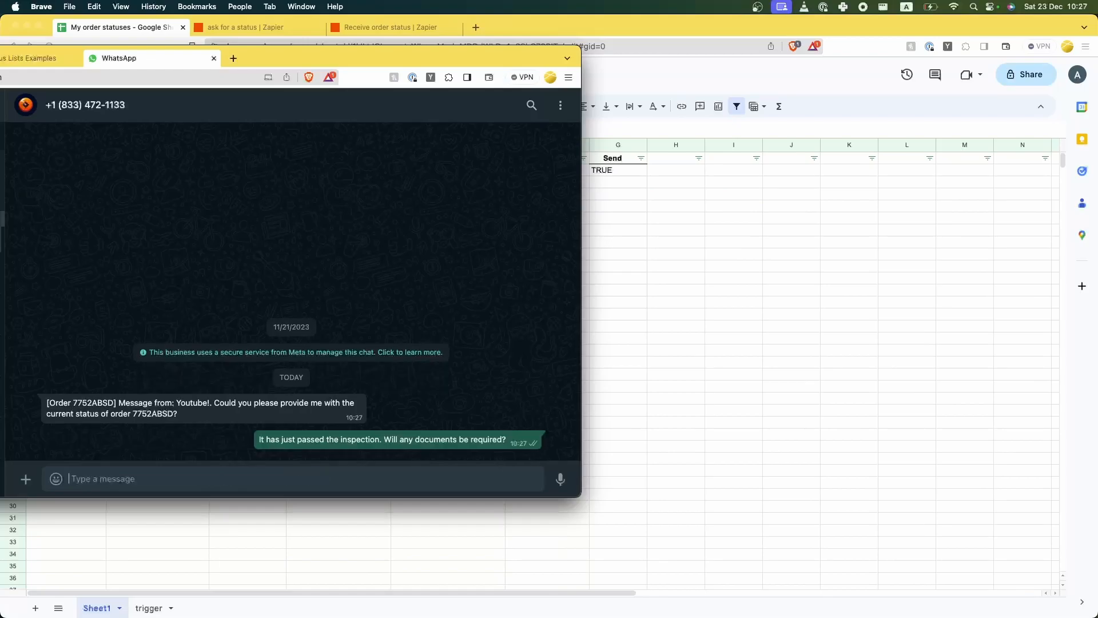
pyautogui.click(629, 265)
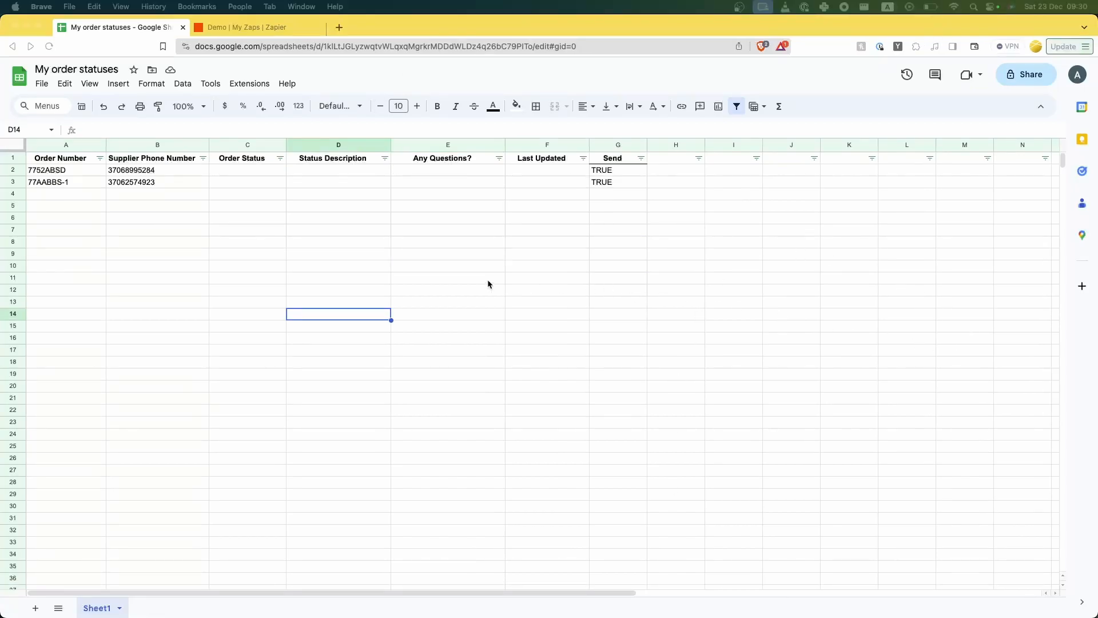
# - Review the Order Number, Supplier Phone Number and Send columns, plus the status columns from Order Status to Last Updated
pyautogui.moveTo(62, 169); pyautogui.dragTo(57, 206)
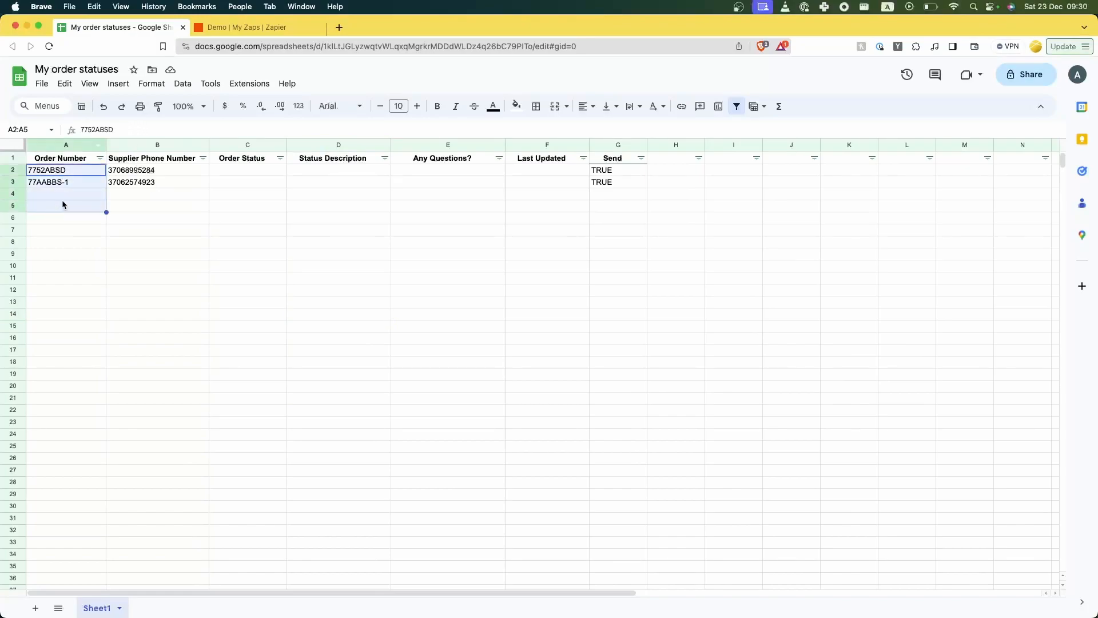
pyautogui.moveTo(142, 173); pyautogui.dragTo(142, 211)
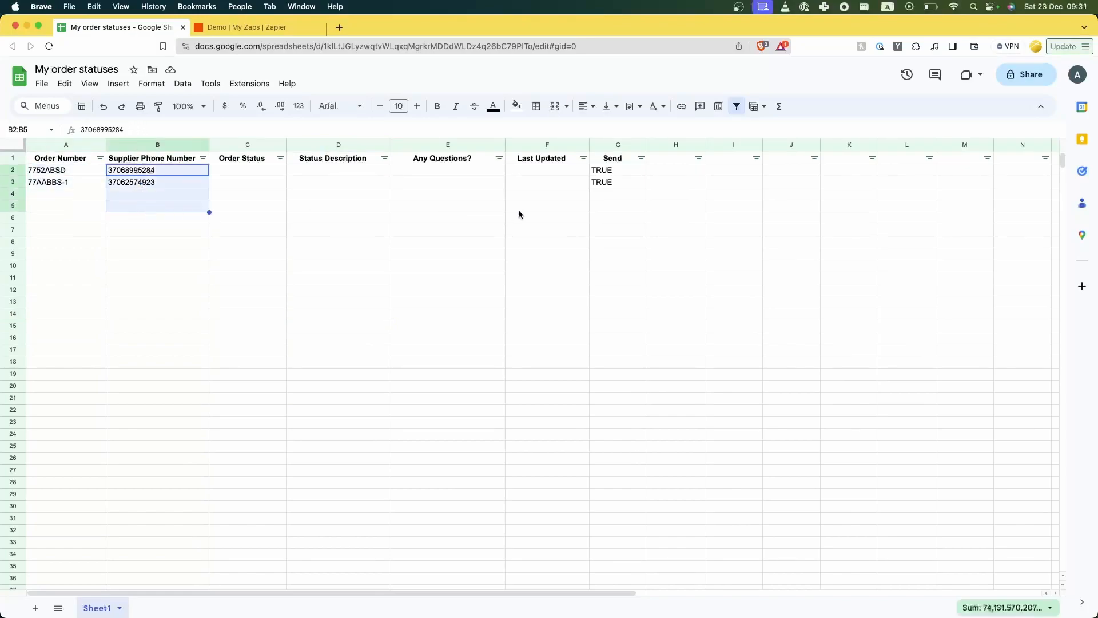
pyautogui.moveTo(618, 172); pyautogui.dragTo(615, 193)
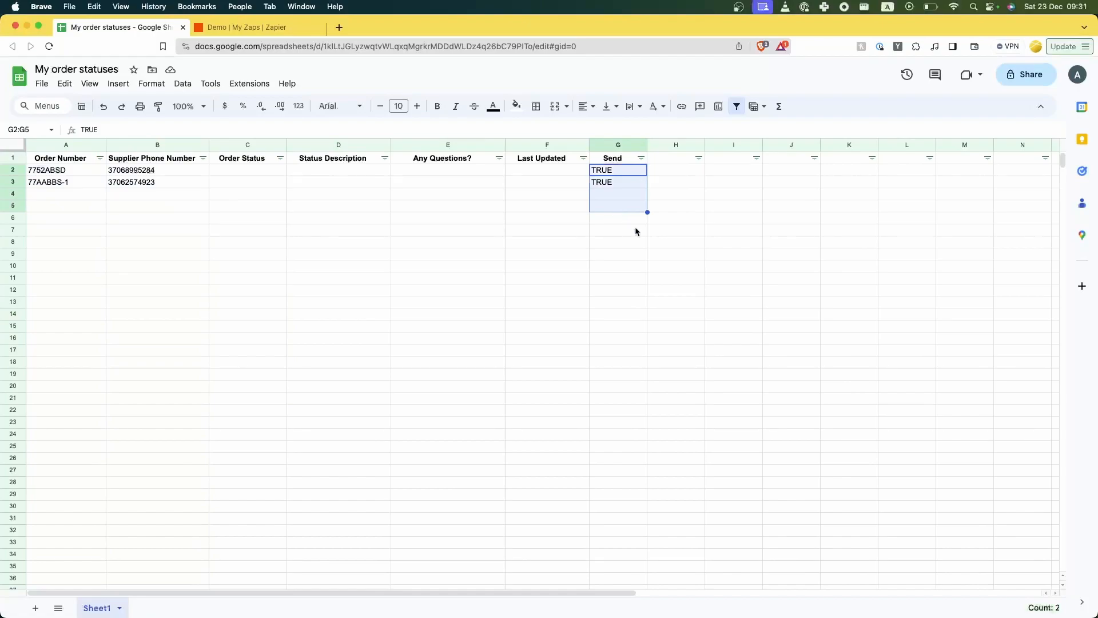
pyautogui.click(641, 242)
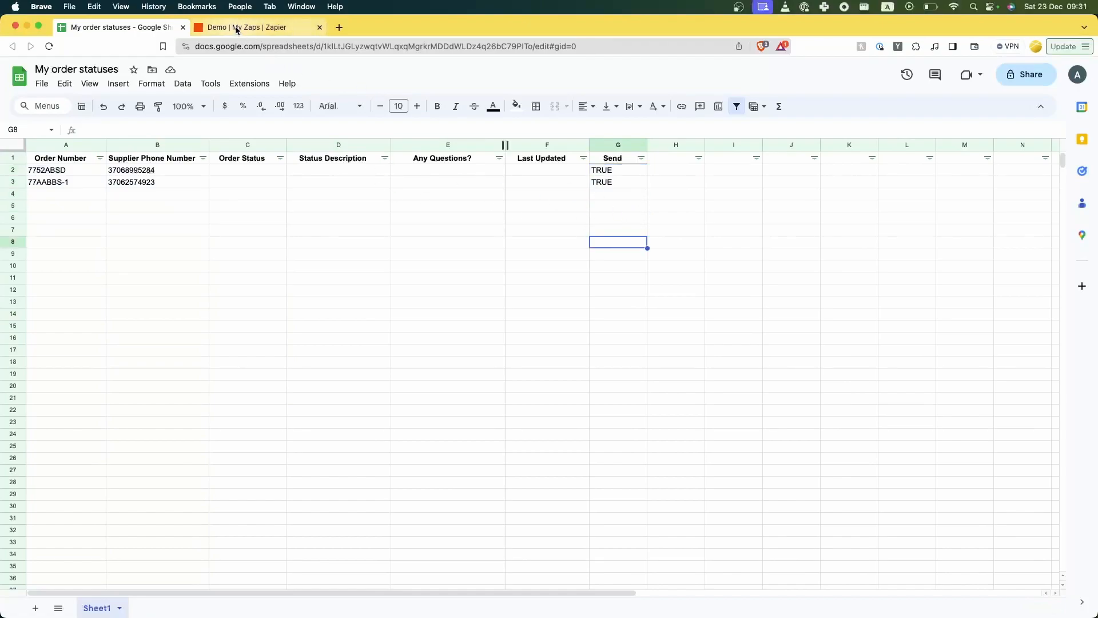
pyautogui.moveTo(274, 161); pyautogui.dragTo(537, 217)
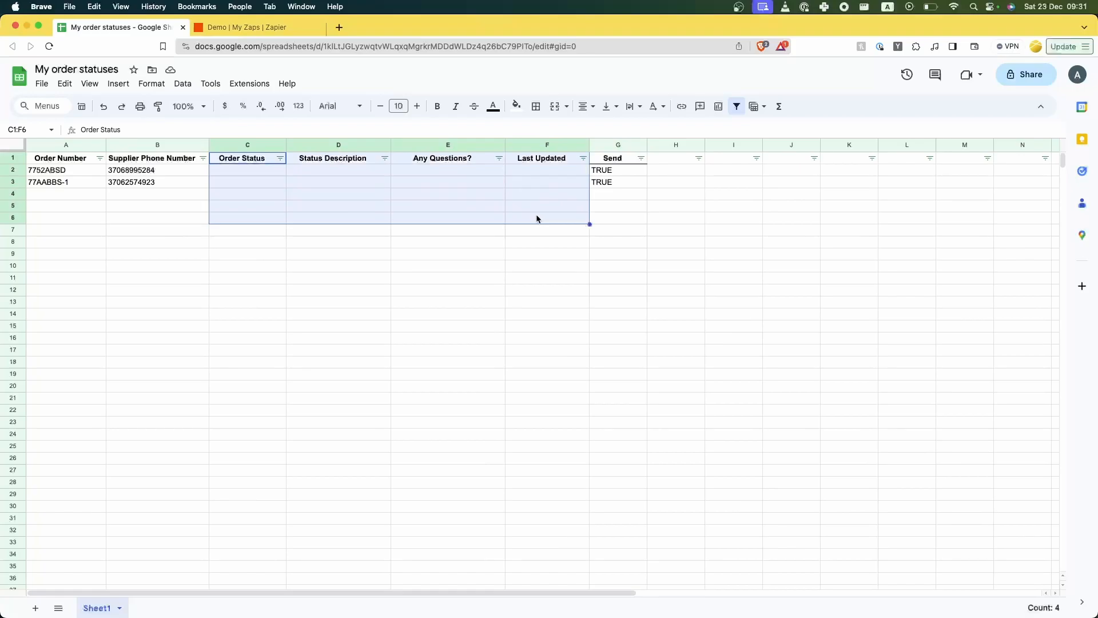
# - Switch to Zapier and create a Zap in the Demo folder triggered by the Every Day event of Schedule by Zapier
pyautogui.click(247, 30)
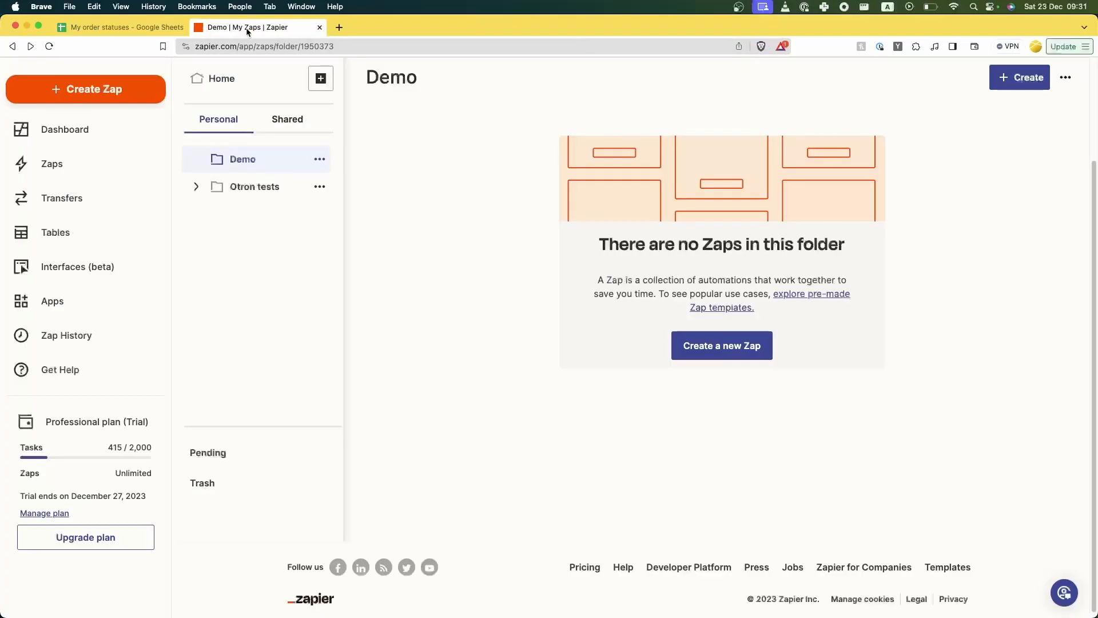
pyautogui.click(702, 353)
pyautogui.click(515, 405)
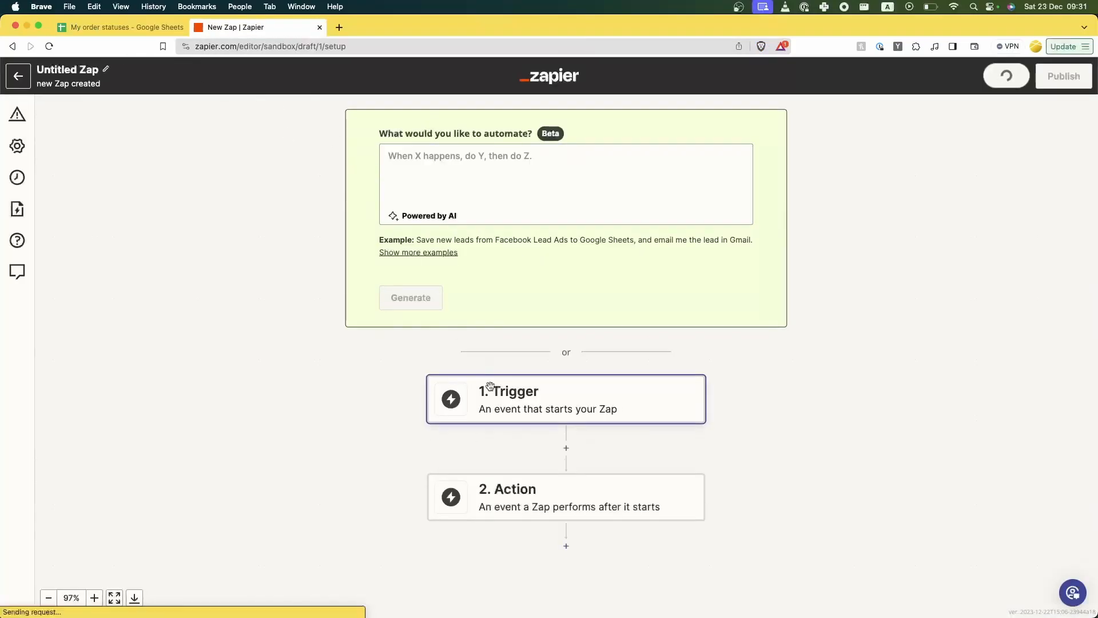
pyautogui.write('schedule')
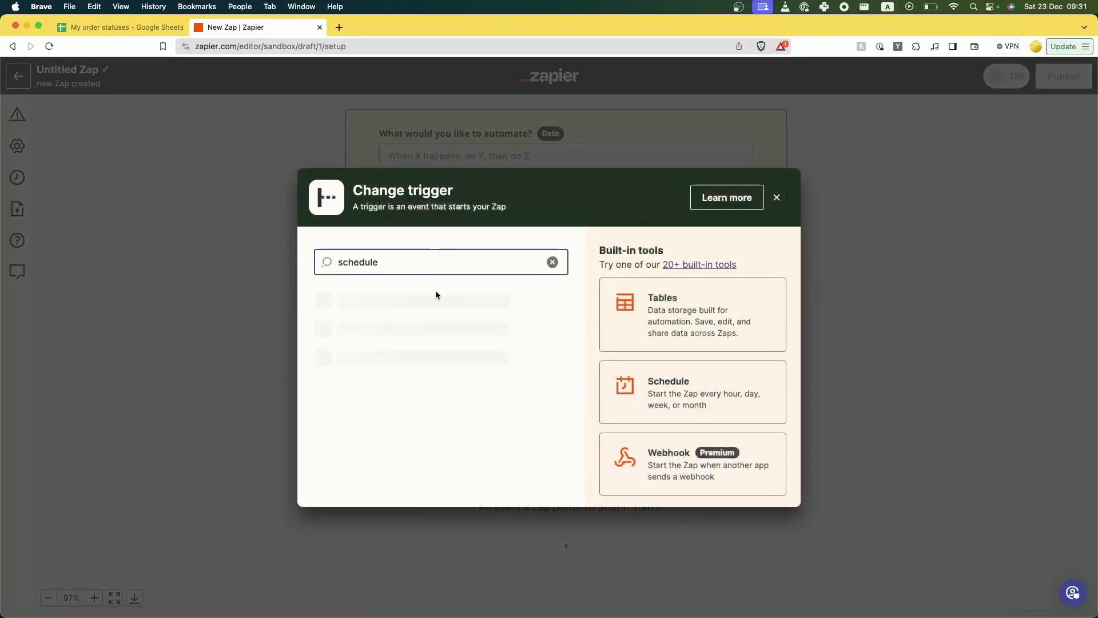
pyautogui.click(388, 301)
pyautogui.click(678, 250)
pyautogui.click(706, 297)
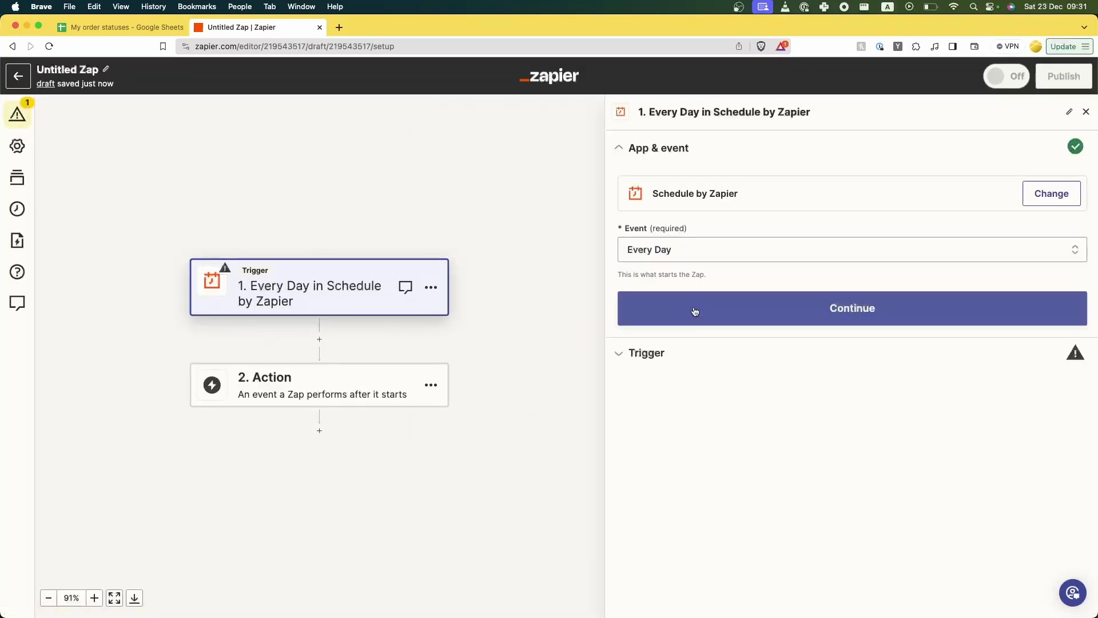
pyautogui.click(706, 298)
# - Choose a morning hour as the daily trigger's time of day and test the trigger
pyautogui.click(704, 300)
pyautogui.scroll(-5, 675, 486)
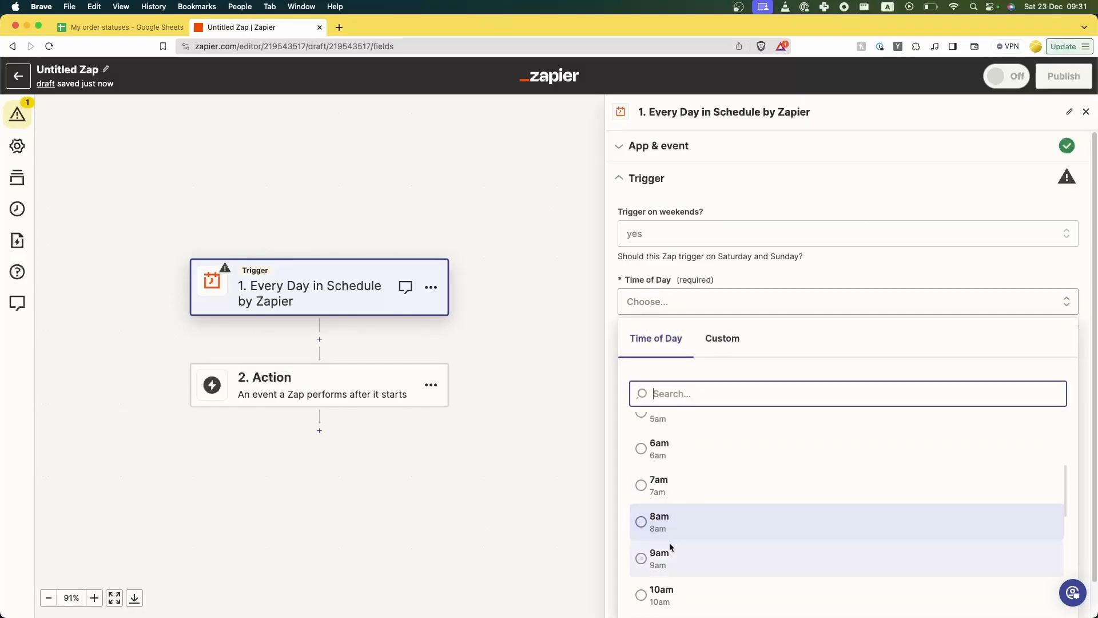
pyautogui.click(671, 532)
pyautogui.click(778, 365)
pyautogui.click(832, 376)
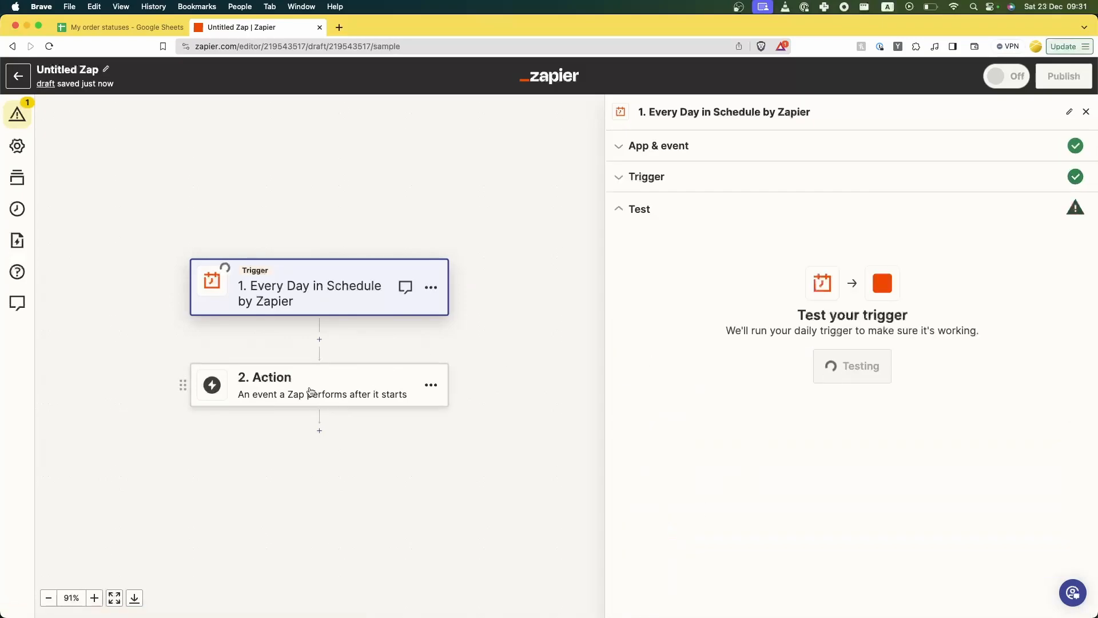
# - Make the Zap's second step a Google Sheets action with the event Lookup Spreadsheet Rows (output as Line Items)
pyautogui.click(304, 392)
pyautogui.write('sheet')
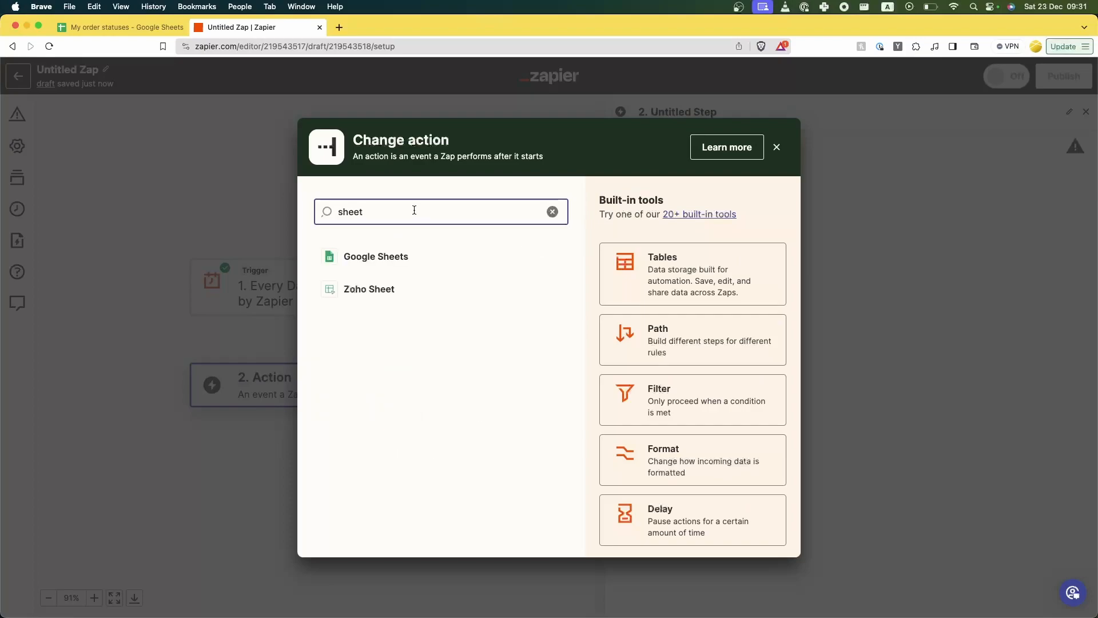
pyautogui.click(376, 257)
pyautogui.scroll(-5, 707, 457)
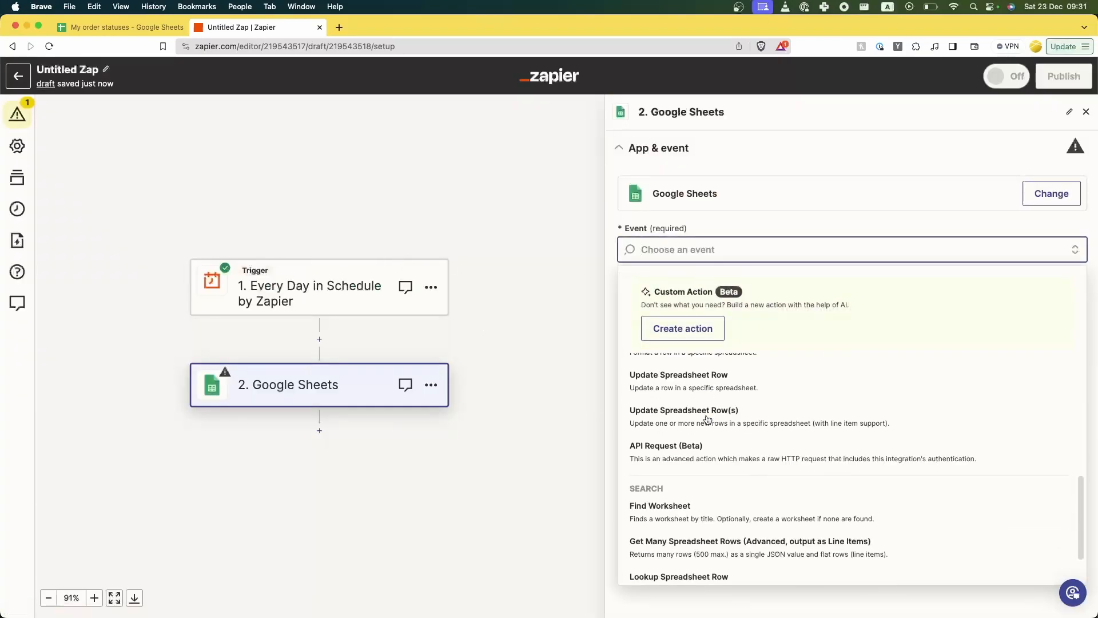
pyautogui.click(708, 557)
pyautogui.click(658, 309)
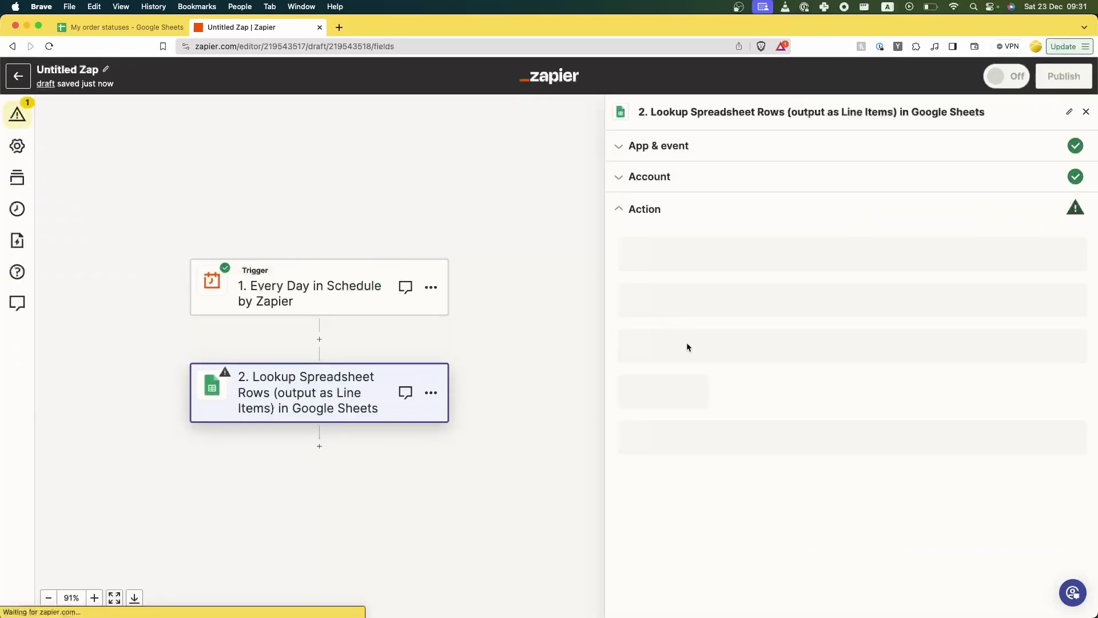
# - Point the lookup at the My order statuses spreadsheet and its Sheet1 worksheet
pyautogui.click(664, 333)
pyautogui.click(667, 457)
pyautogui.click(657, 388)
pyautogui.click(666, 508)
pyautogui.scroll(-2, 657, 354)
# - Set the lookup column to Send with lookup value TRUE, and compare it with the Send column in the spreadsheet
pyautogui.click(663, 339)
pyautogui.scroll(-5, 699, 443)
pyautogui.click(667, 416)
pyautogui.scroll(1, 672, 377)
pyautogui.scroll(2, 680, 324)
pyautogui.click(675, 317)
pyautogui.write('T')
pyautogui.click(646, 304)
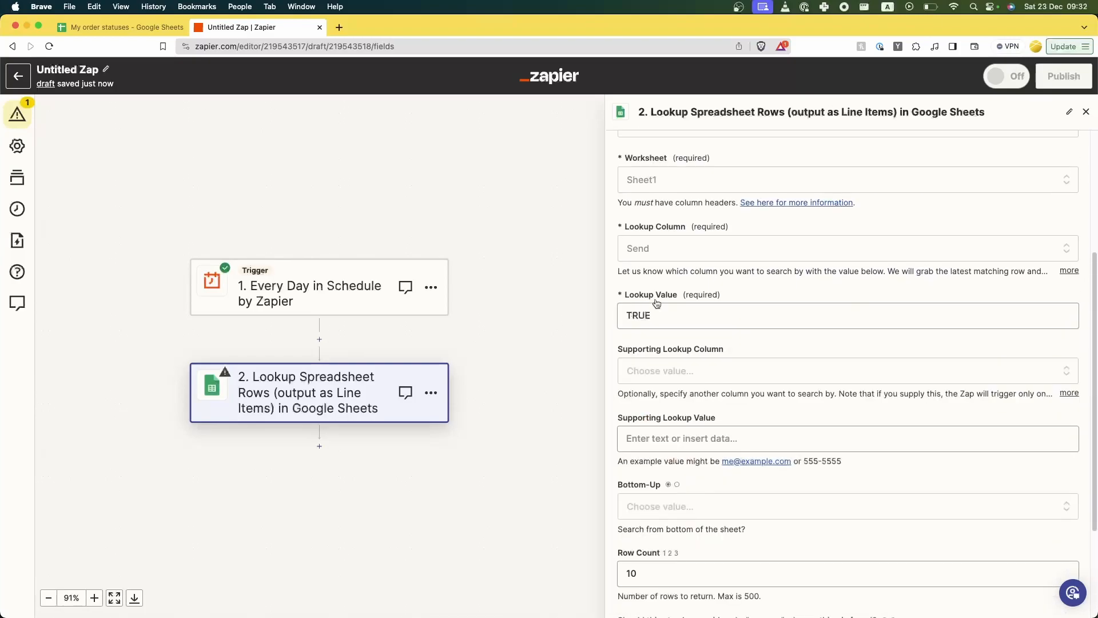
pyautogui.click(148, 30)
pyautogui.moveTo(611, 169); pyautogui.dragTo(609, 183)
pyautogui.click(246, 29)
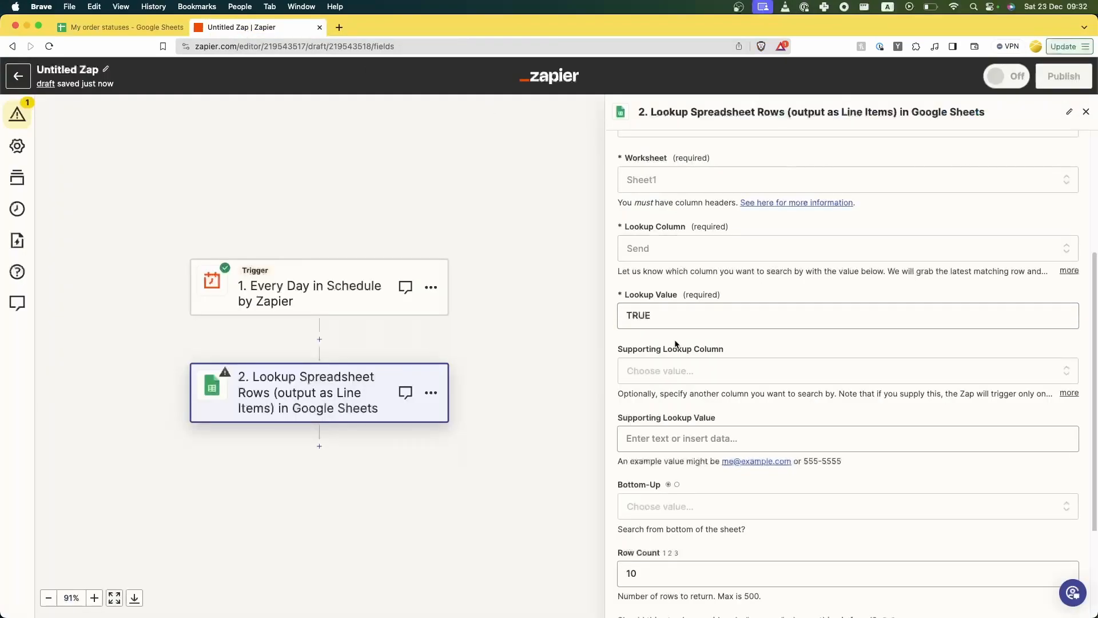
# - Test the spreadsheet lookup step and look through the returned rows
pyautogui.scroll(-3, 678, 349)
pyautogui.click(743, 552)
pyautogui.click(727, 575)
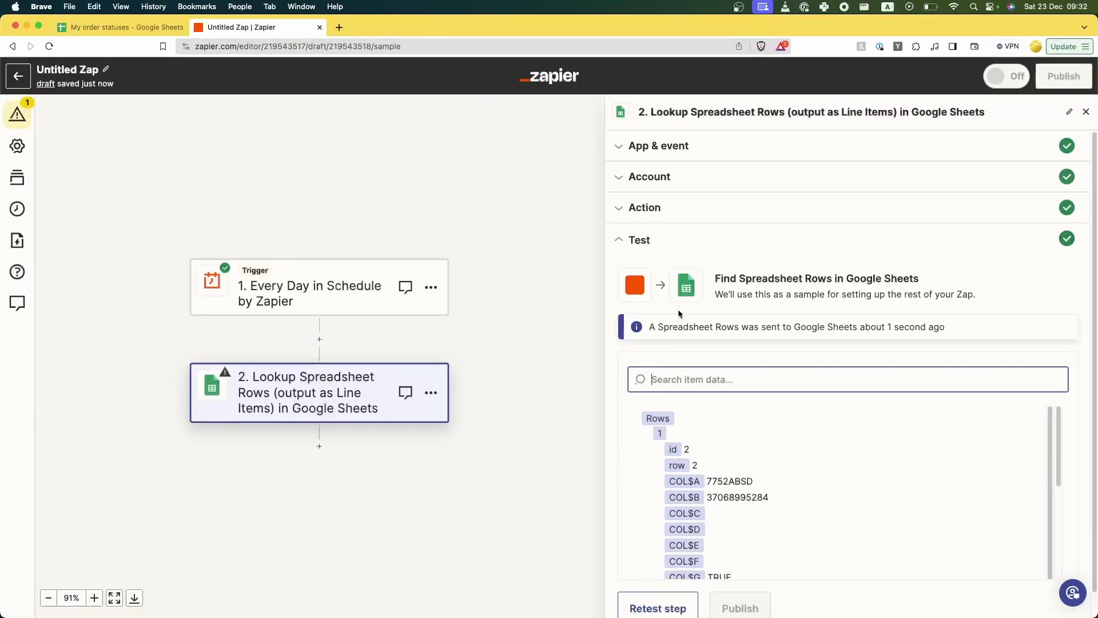
pyautogui.scroll(-3, 670, 439)
pyautogui.scroll(-3, 712, 441)
# - Add a third step using Looping by Zapier with the event Create Loop From Line Items
pyautogui.click(321, 446)
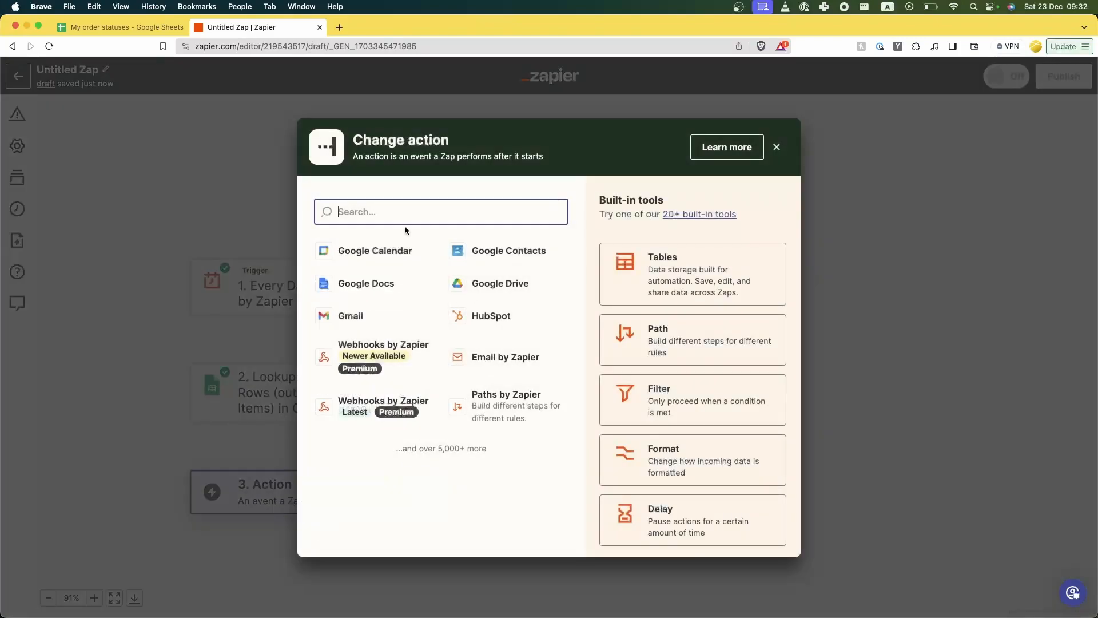
pyautogui.write('loop')
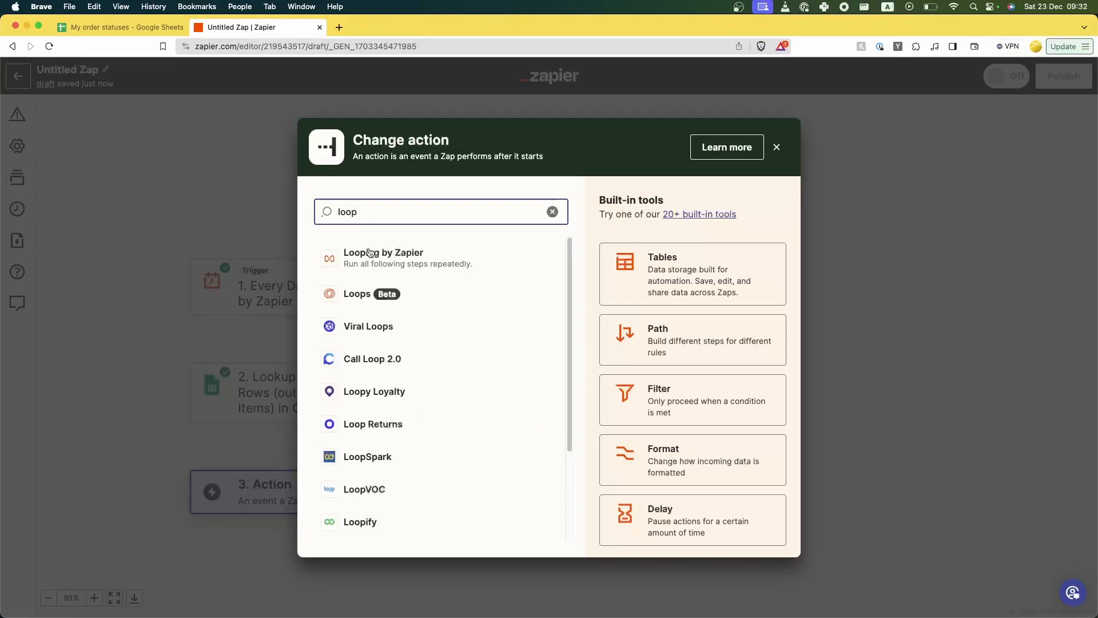
pyautogui.click(395, 253)
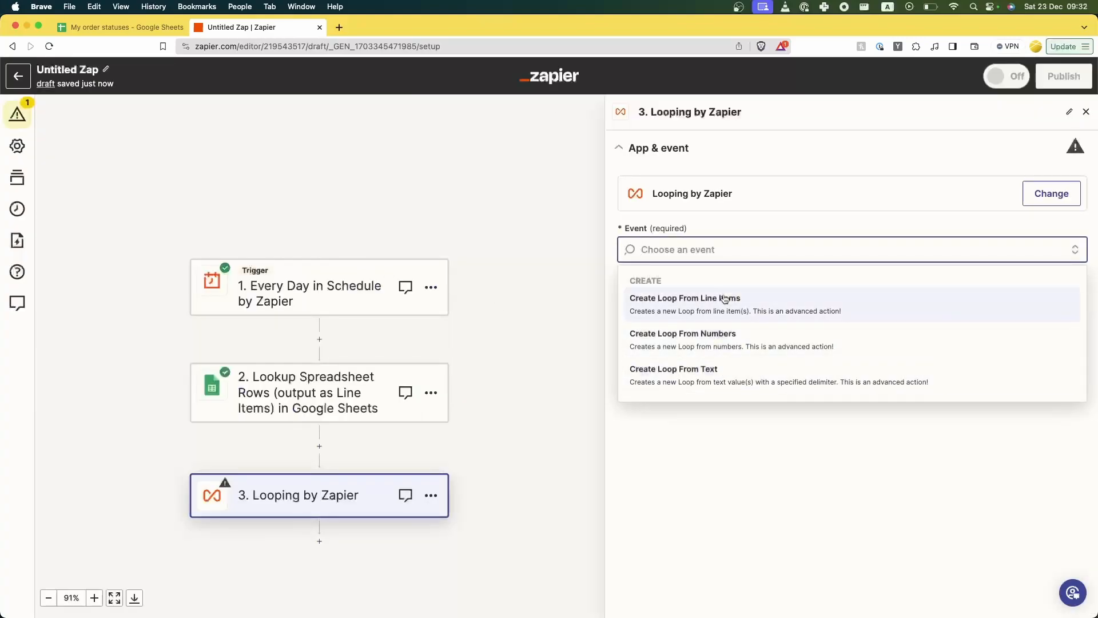
pyautogui.click(727, 297)
pyautogui.click(693, 311)
# - Define two loop values named order_number and phone_number
pyautogui.click(698, 318)
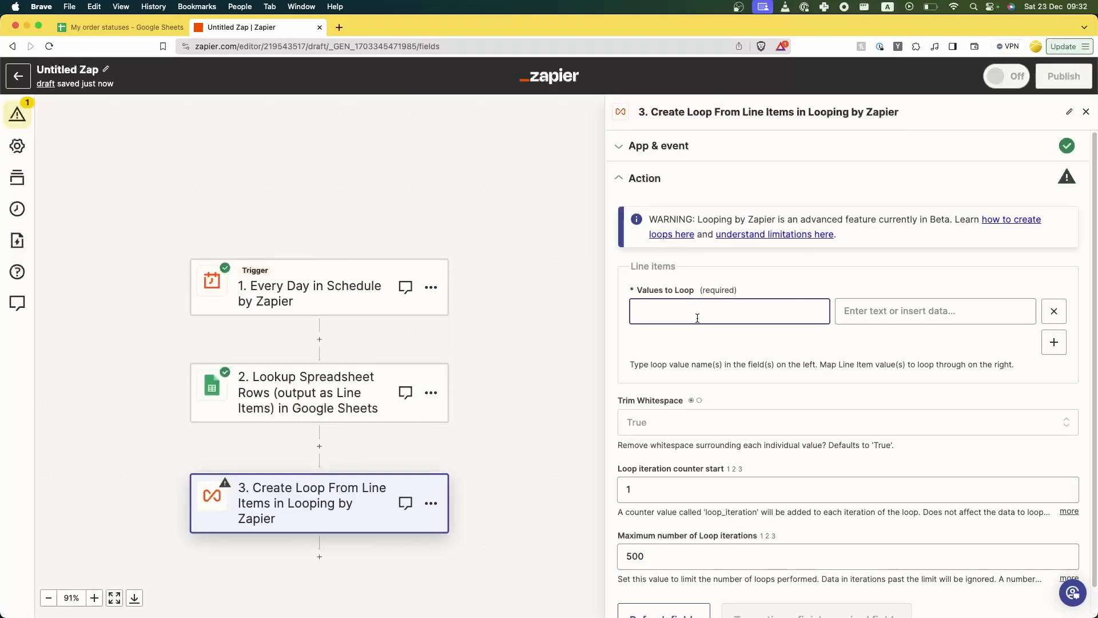
pyautogui.click(1055, 342)
pyautogui.click(698, 335)
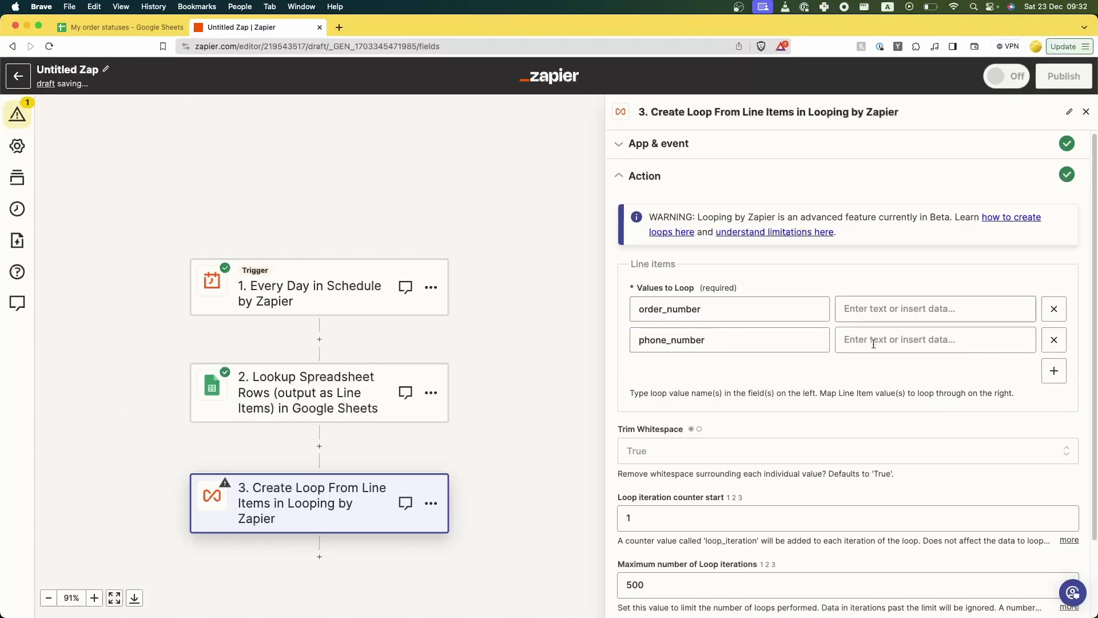
# - Map order_number to Rows COL A and phone_number to Rows COL B from the spreadsheet lookup
pyautogui.click(936, 310)
pyautogui.scroll(-2, 950, 491)
pyautogui.scroll(-5, 950, 491)
pyautogui.scroll(2, 939, 475)
pyautogui.click(889, 432)
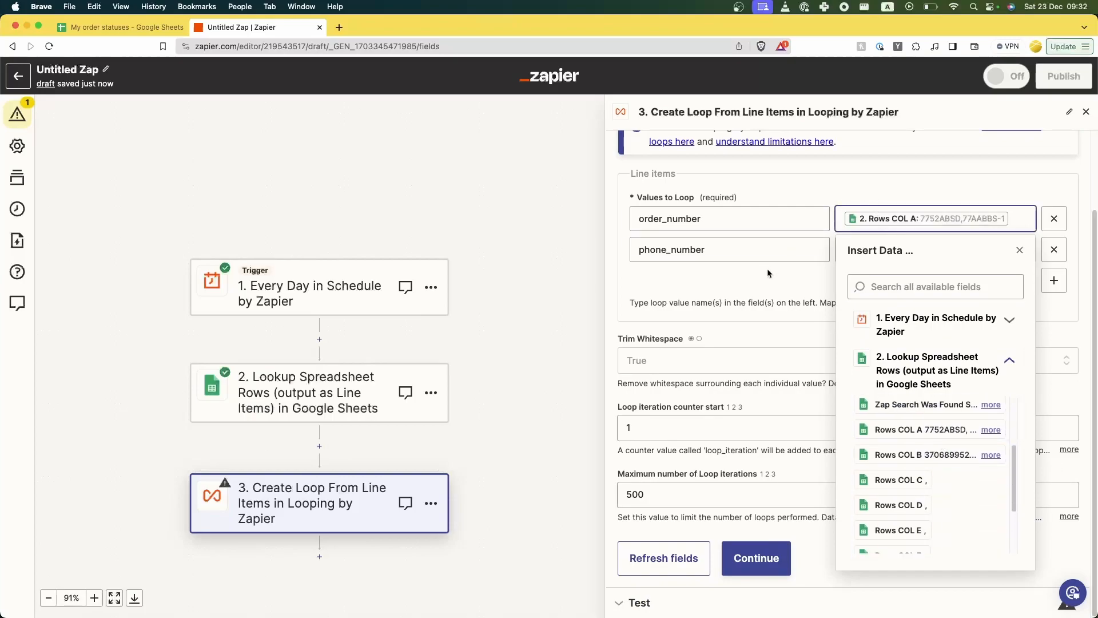
pyautogui.click(847, 249)
pyautogui.scroll(-2, 926, 473)
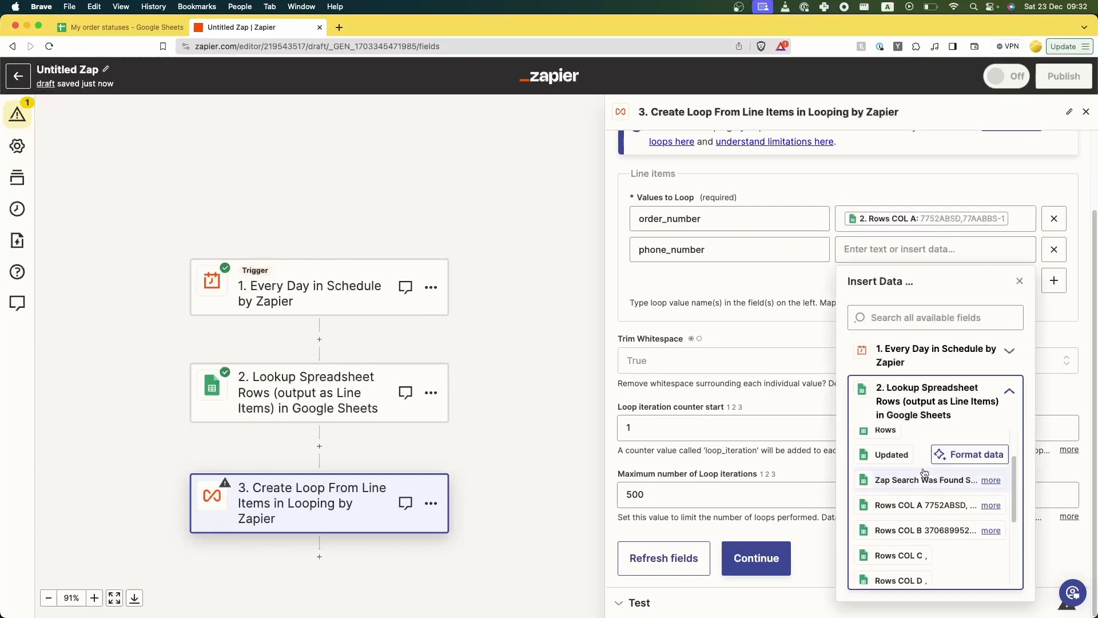
pyautogui.click(910, 524)
pyautogui.click(681, 318)
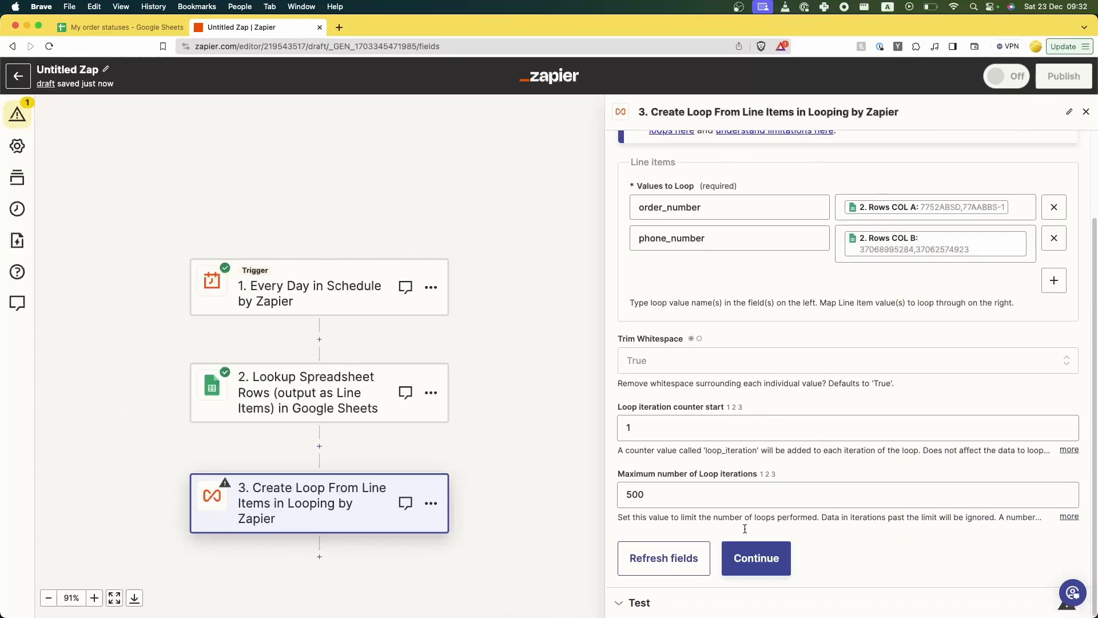
# - Set the maximum number of loop iterations to 25 and continue to the loop test
pyautogui.click(669, 499)
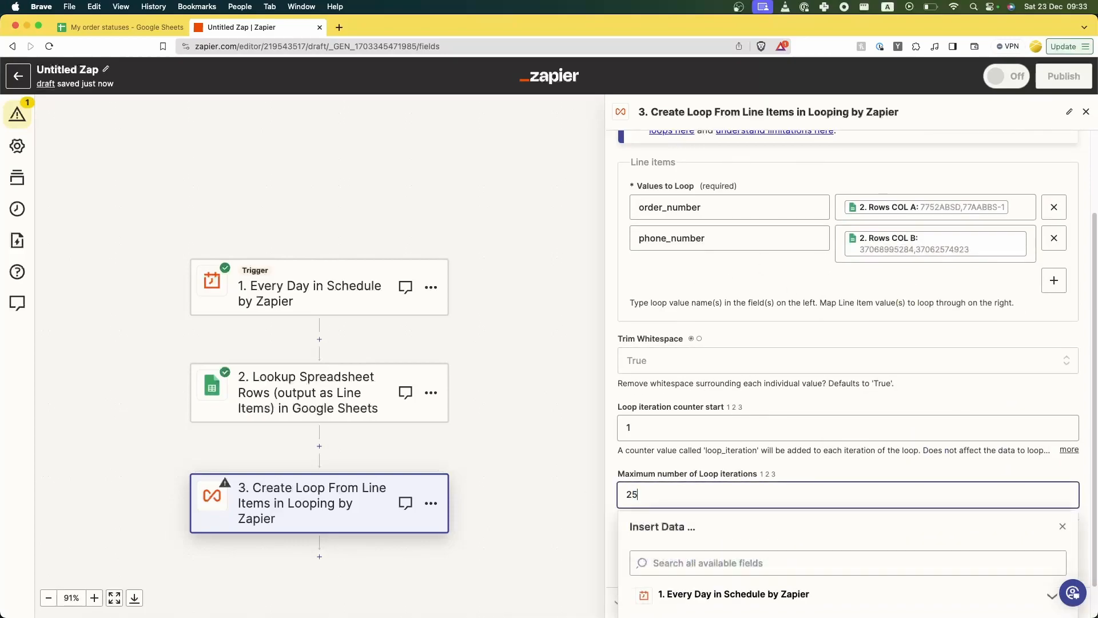
pyautogui.write('25')
pyautogui.click(738, 552)
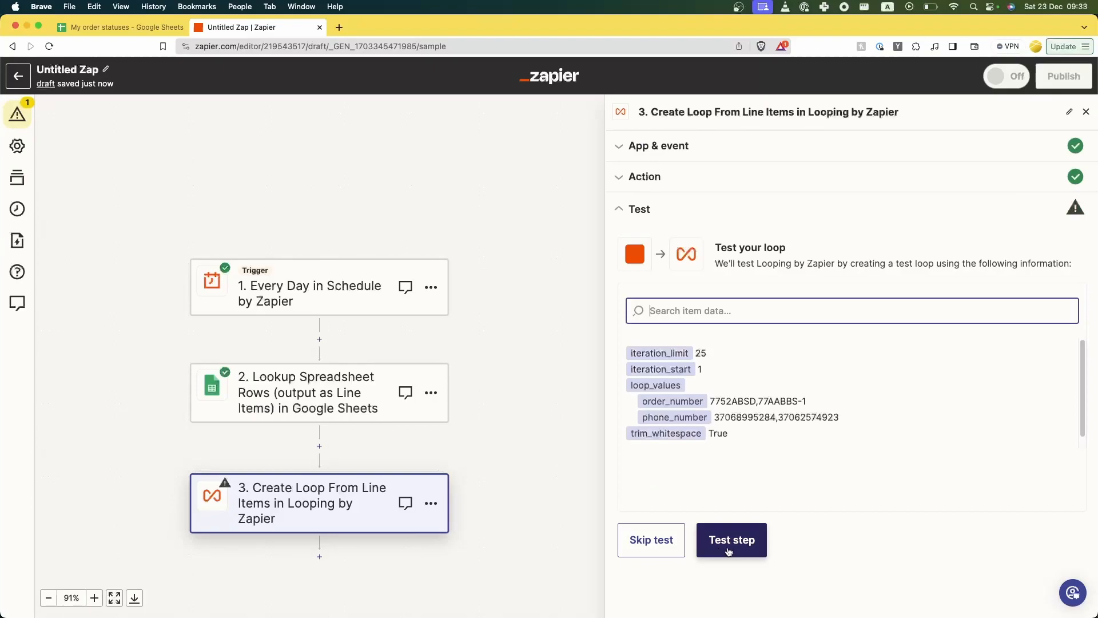
# - Test the loop, check the order number and phone number of each iteration, and publish the Zap
pyautogui.click(729, 551)
pyautogui.scroll(-5, 671, 431)
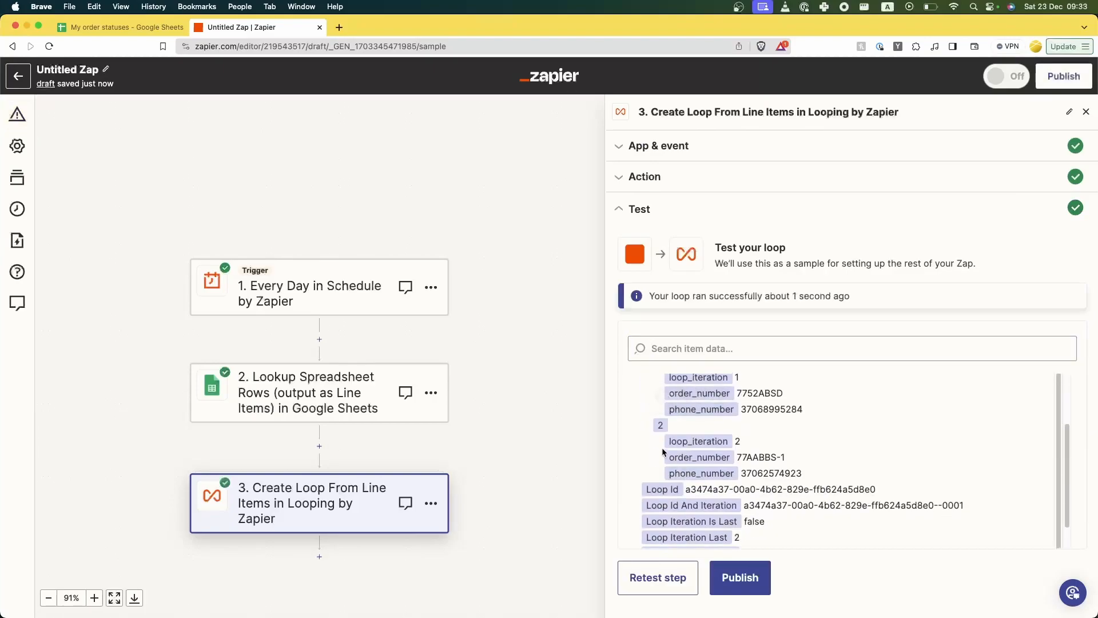
pyautogui.click(677, 458)
pyautogui.scroll(1, 744, 433)
pyautogui.doubleClick(677, 396)
pyautogui.doubleClick(758, 396)
pyautogui.doubleClick(776, 412)
pyautogui.click(740, 577)
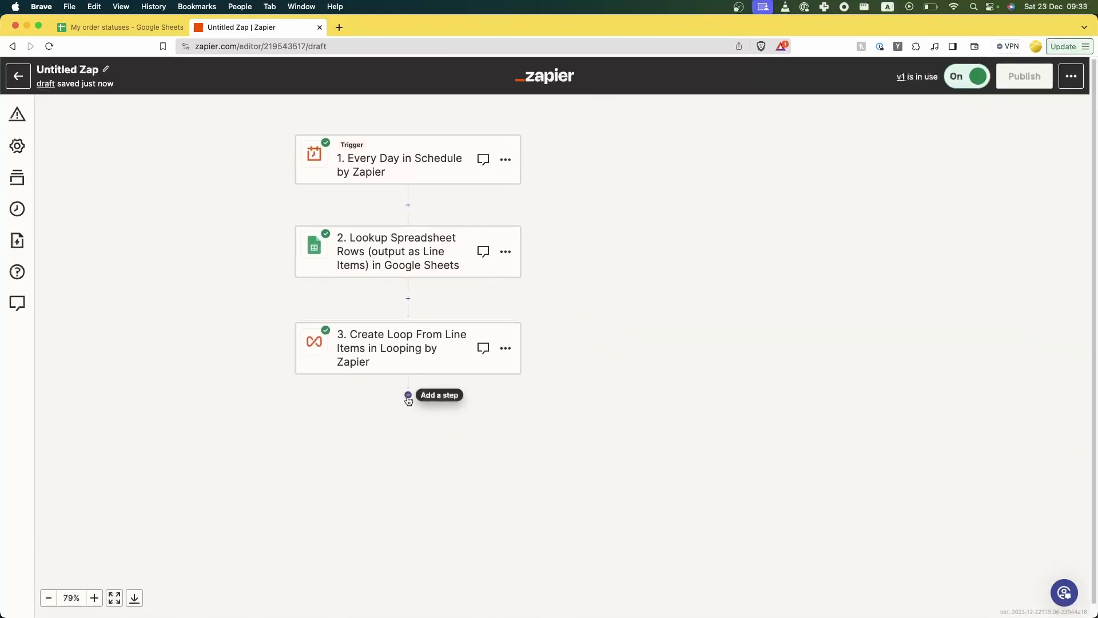
# - Add an Otron.io action after the loop with the event Start Whatsapp Objective Order Status and continue past the account
pyautogui.click(409, 397)
pyautogui.click(406, 217)
pyautogui.write('otron')
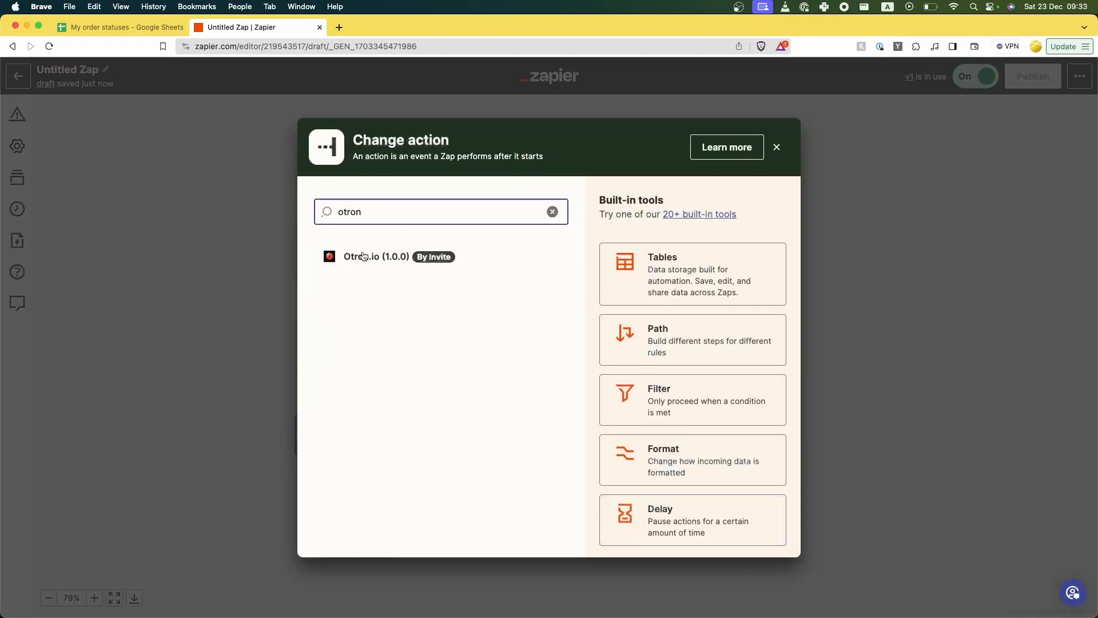
pyautogui.click(371, 255)
pyautogui.click(687, 250)
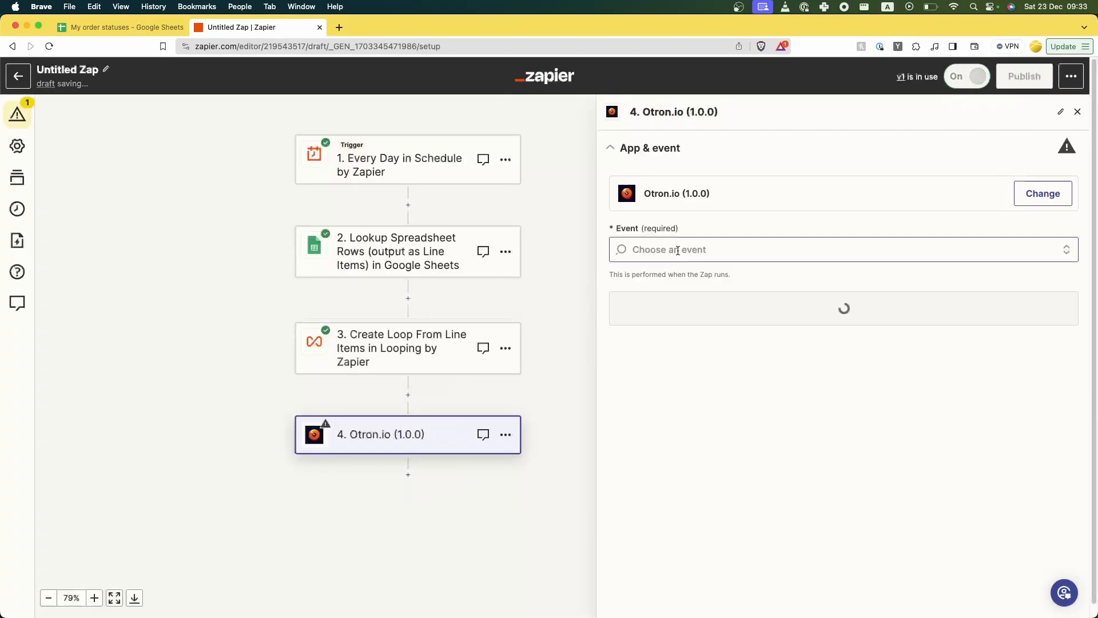
pyautogui.click(704, 295)
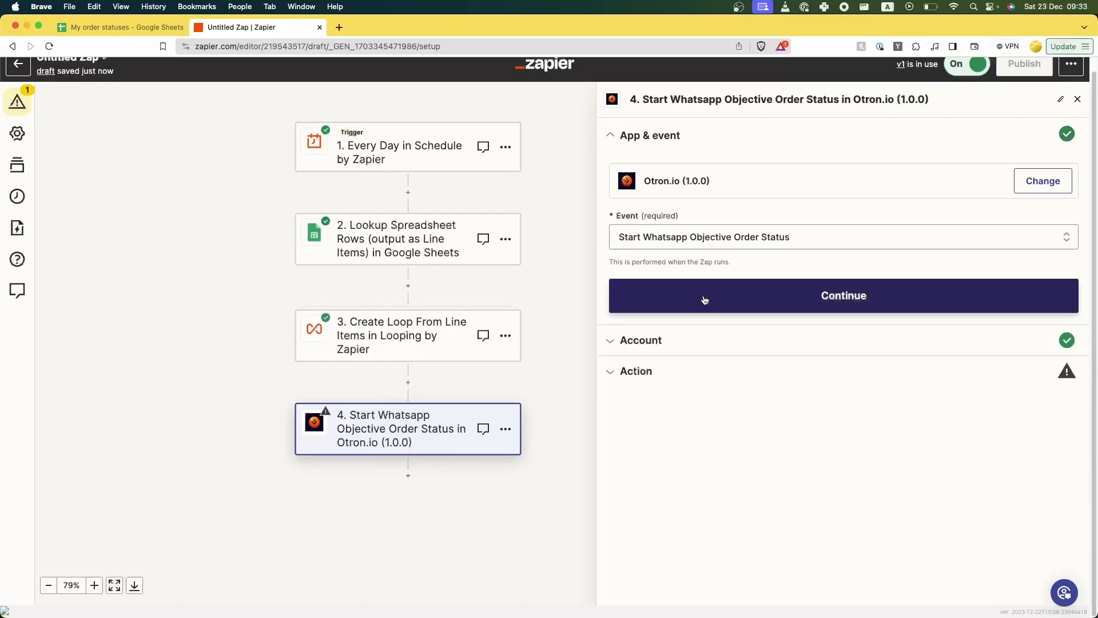
pyautogui.click(703, 297)
pyautogui.click(664, 309)
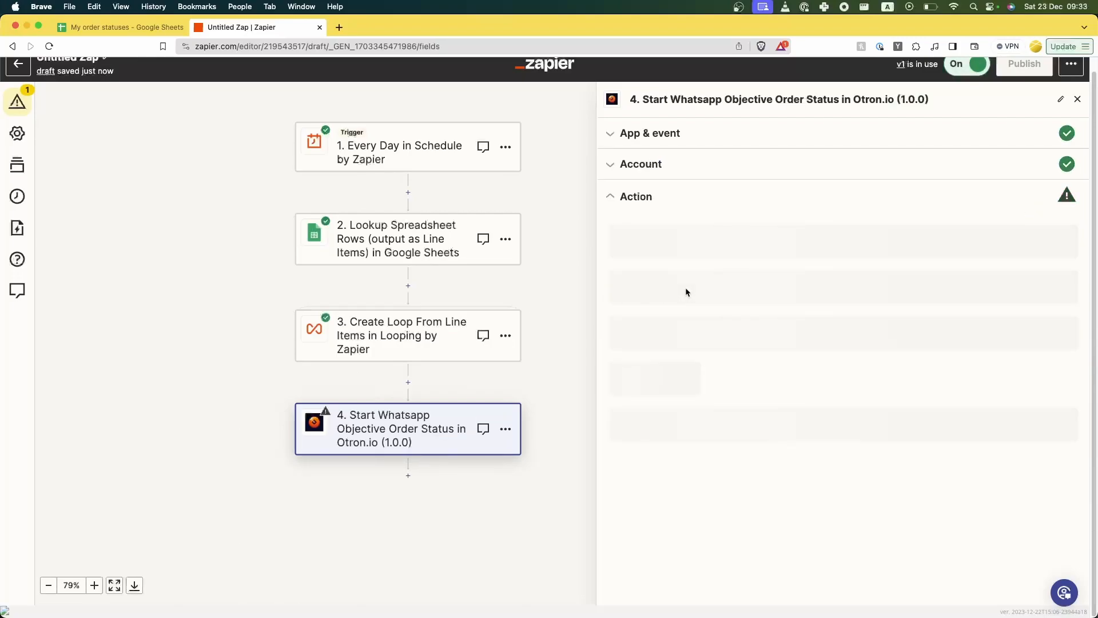
# - Map the action's Order Number and Phone Number to the matching values from the loop step
pyautogui.click(663, 252)
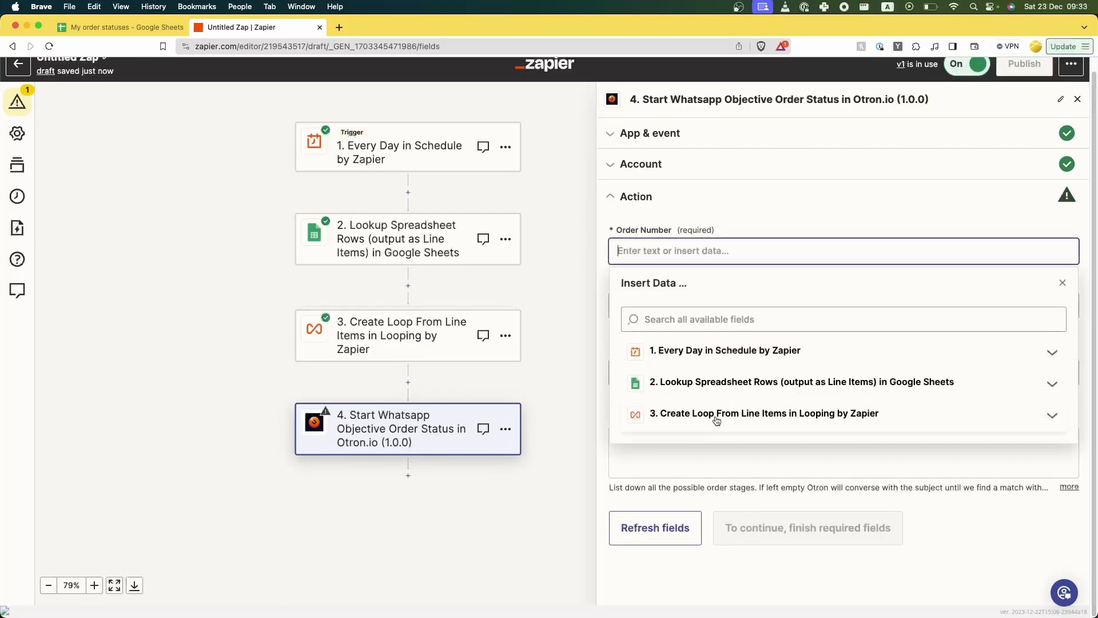
pyautogui.click(715, 417)
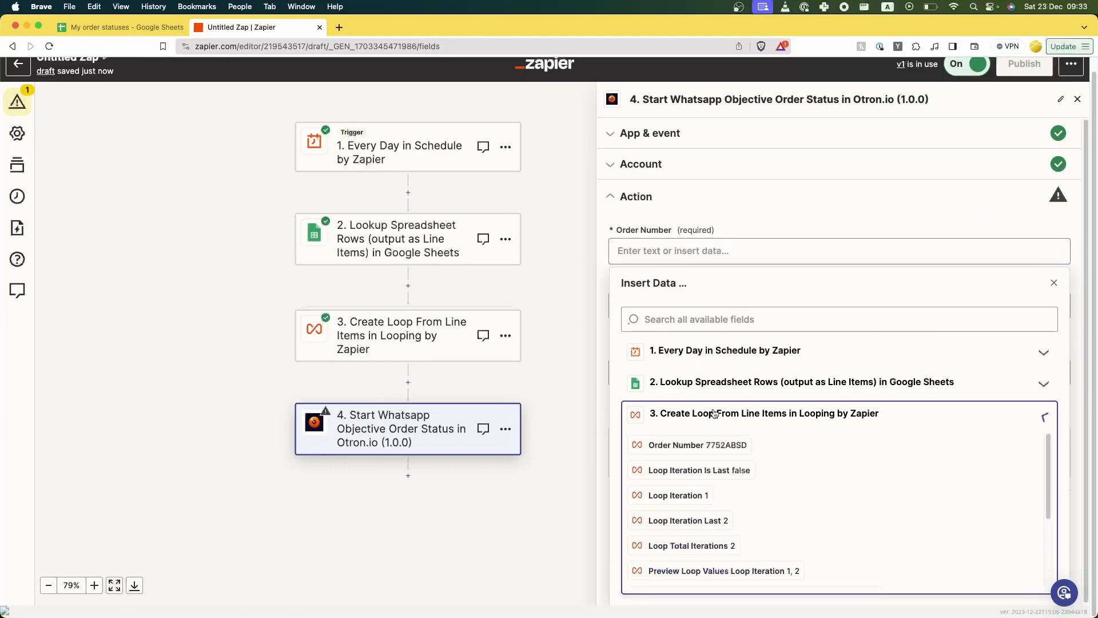
pyautogui.click(699, 442)
pyautogui.scroll(-3, 715, 515)
pyautogui.click(718, 577)
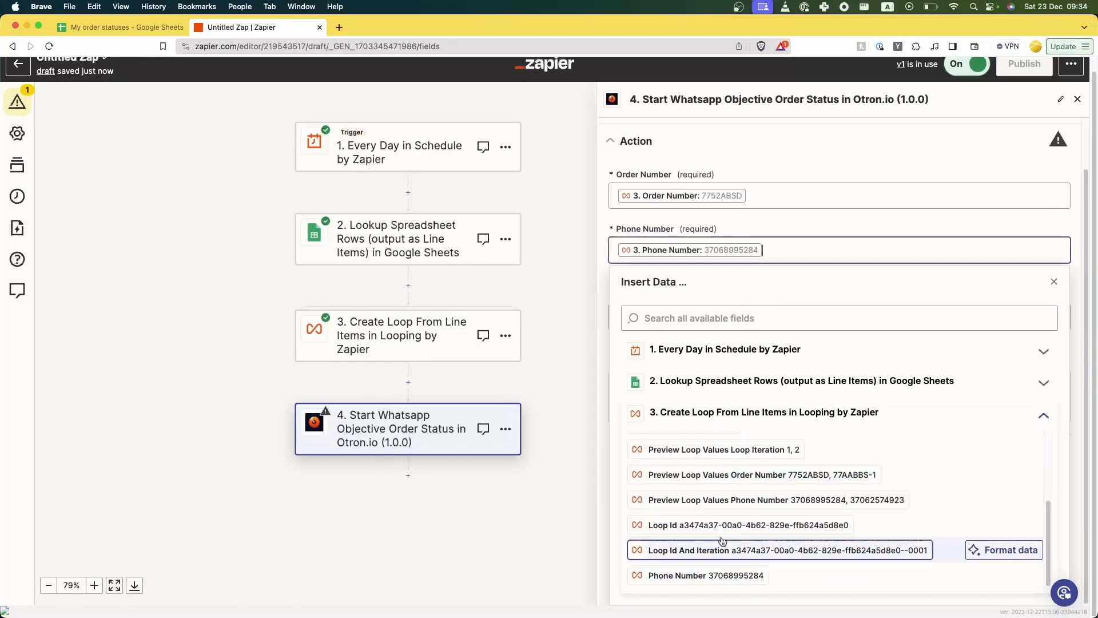
# - Set the sender name of the WhatsApp request to "Youtube!"
pyautogui.click(667, 373)
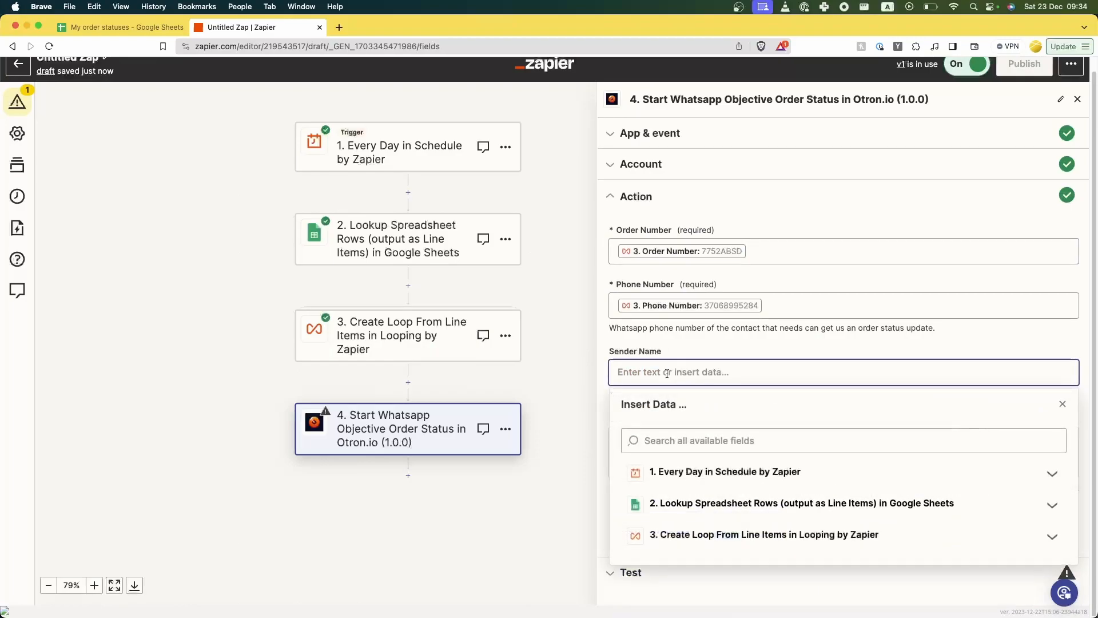
pyautogui.write('Yo')
pyautogui.click(667, 353)
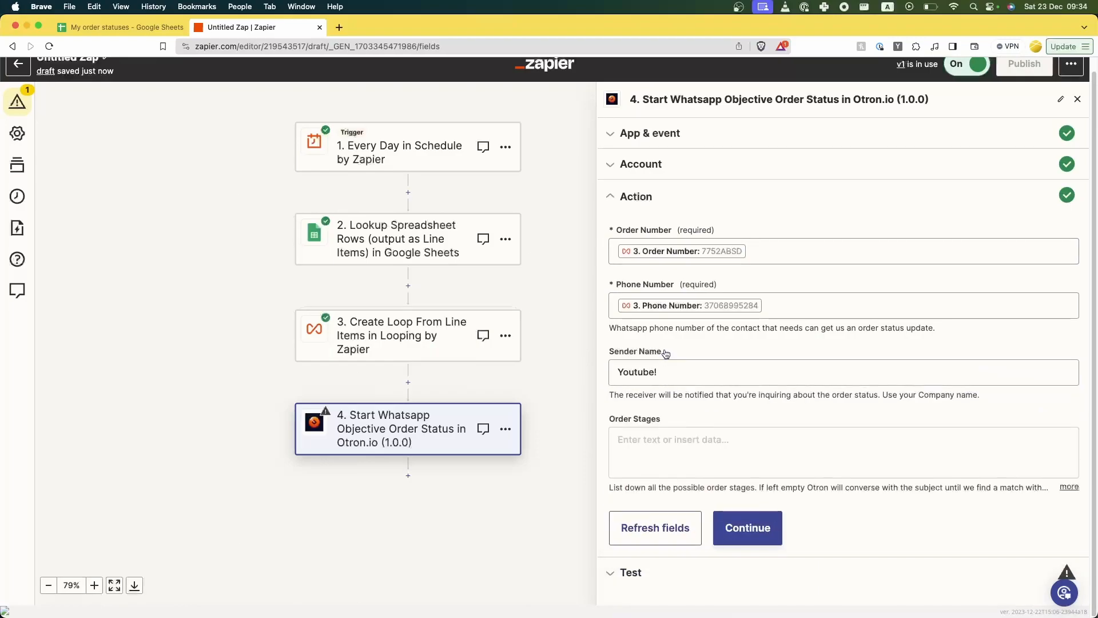
# - Enter design_approved, foundation_laid and framing_completed as the first three order stages
pyautogui.click(654, 468)
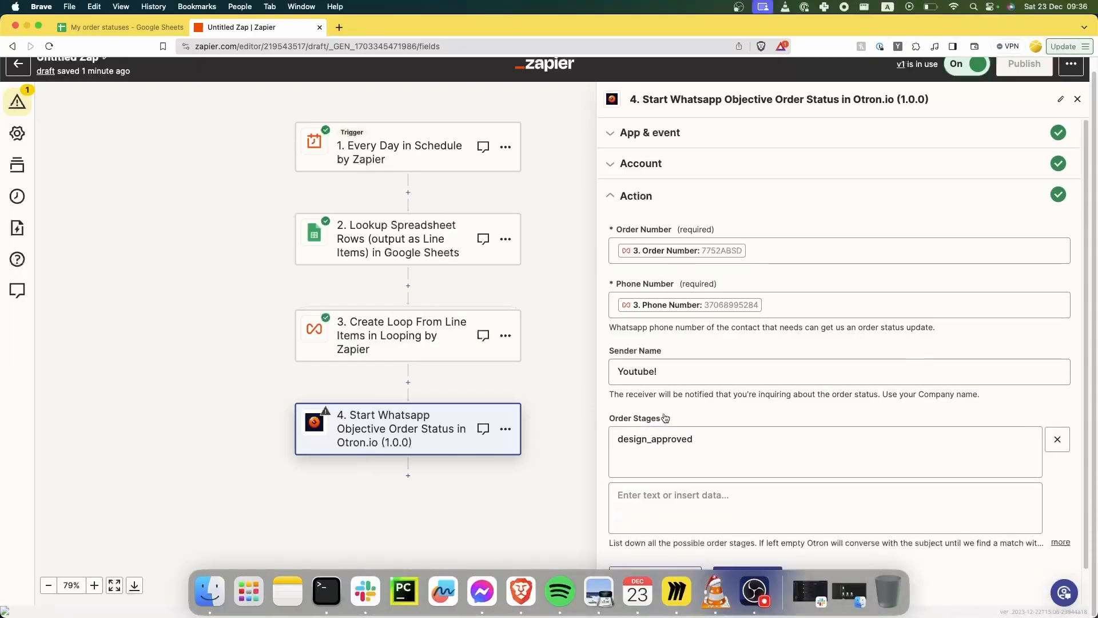
pyautogui.scroll(-2, 665, 418)
pyautogui.click(644, 471)
pyautogui.write('foundation_laid')
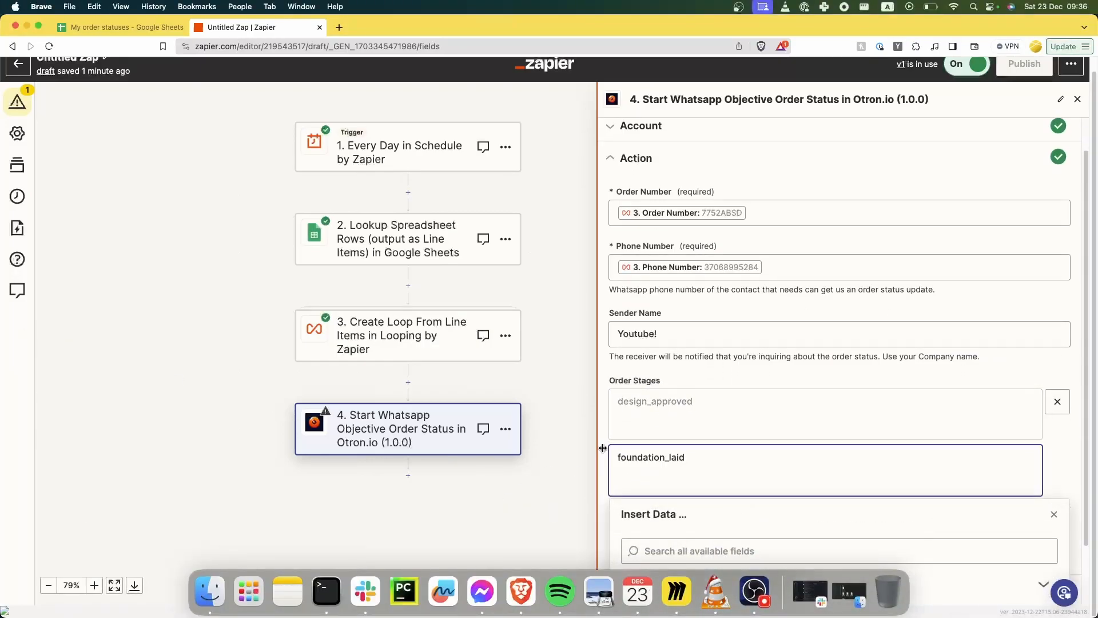
pyautogui.click(603, 448)
pyautogui.scroll(-2, 612, 446)
pyautogui.click(677, 474)
pyautogui.write('framing_completed')
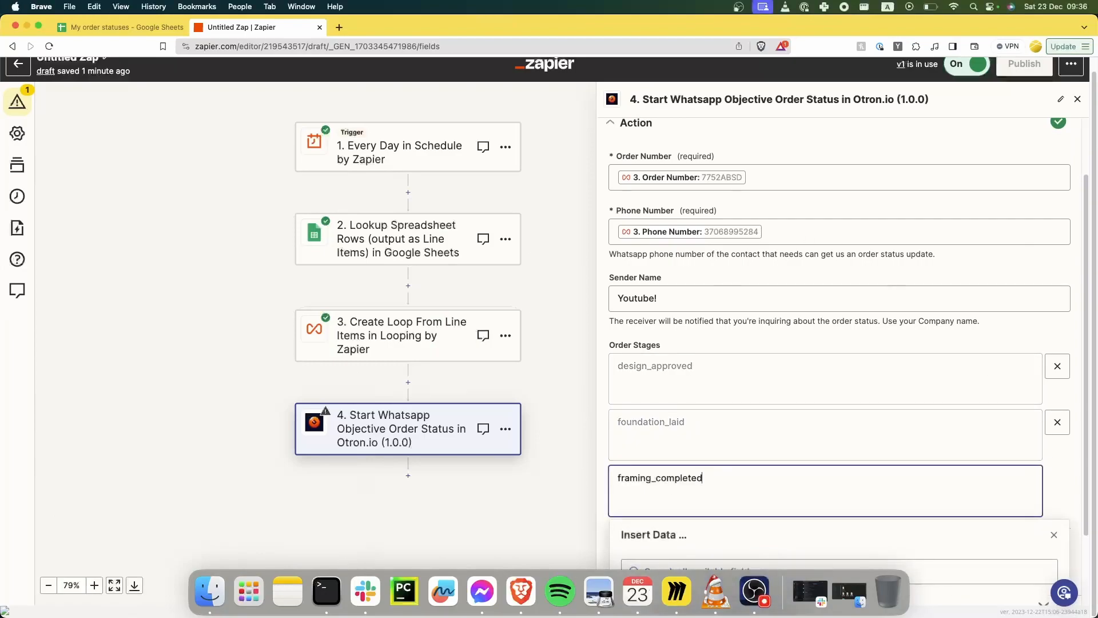
# - Add the order stages plumbing_and_electrical_installed and interior_finished
pyautogui.scroll(-3, 939, 336)
pyautogui.click(939, 335)
pyautogui.click(938, 336)
pyautogui.click(695, 505)
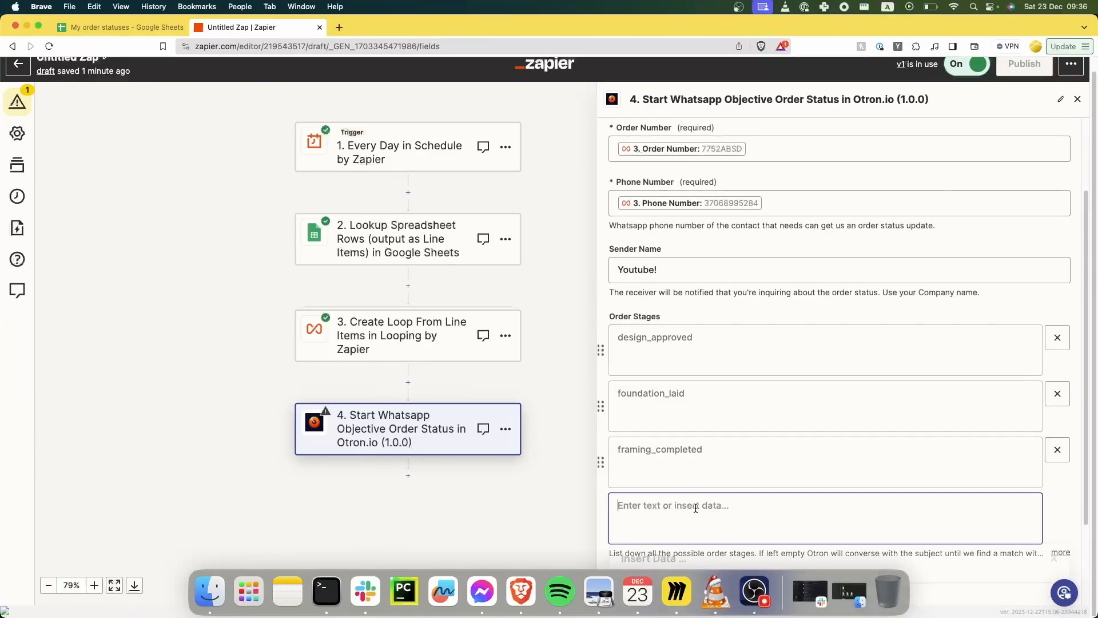
pyautogui.write('plumbing_and_electrical_installed')
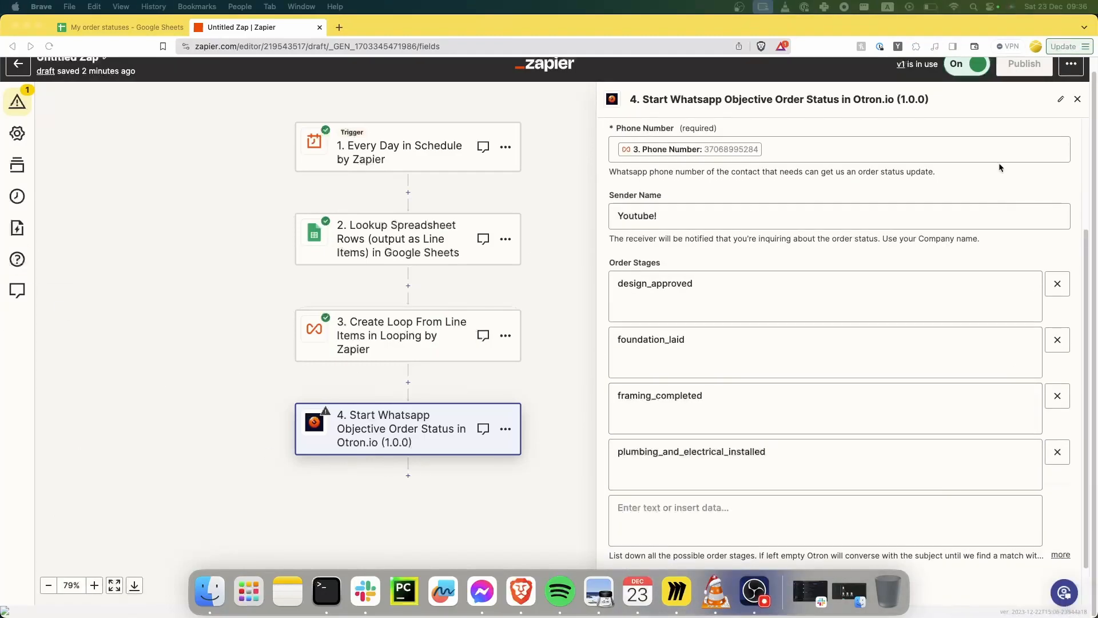
pyautogui.click(799, 521)
pyautogui.write('interior_finished')
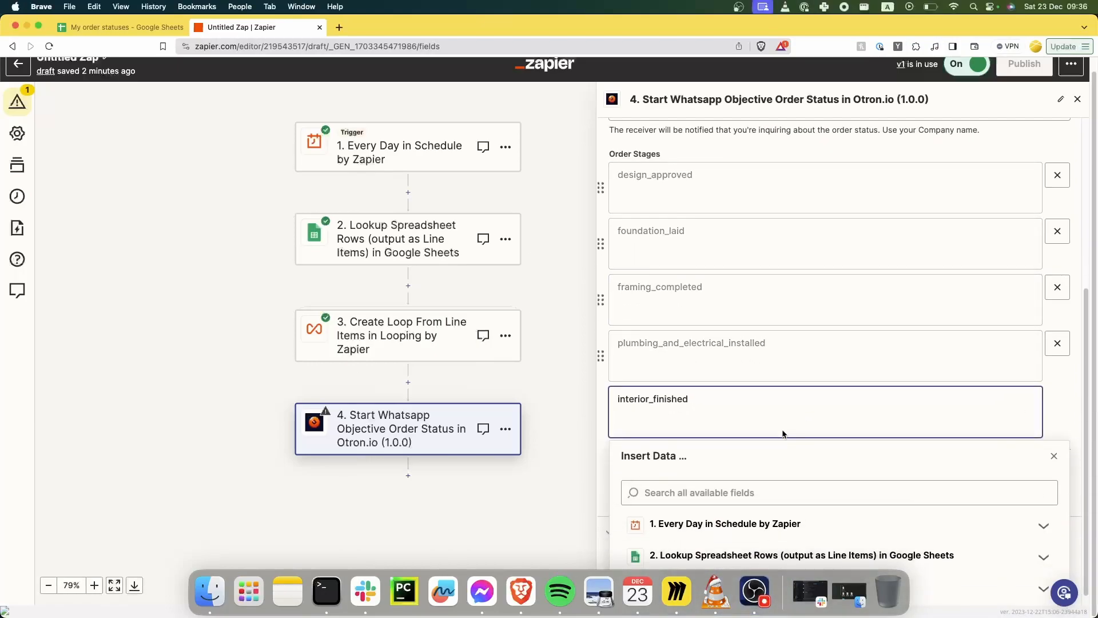
# - Add inspection_passed and keys_handed_over as the final order stages
pyautogui.click(935, 507)
pyautogui.write('inspection_passed')
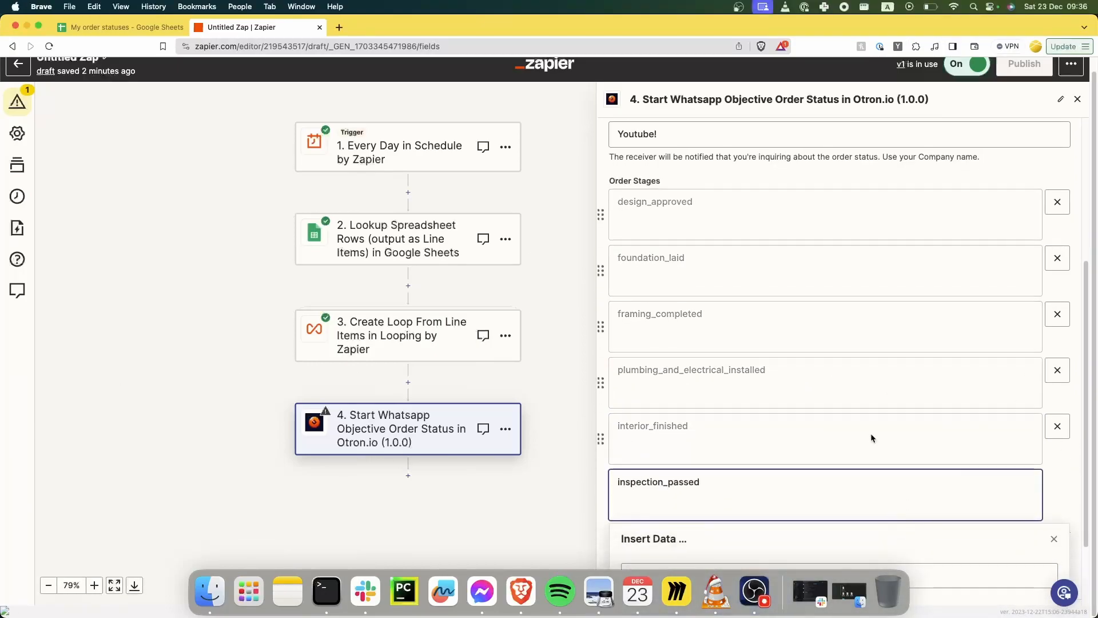
pyautogui.click(935, 507)
pyautogui.write('keys_handed_over')
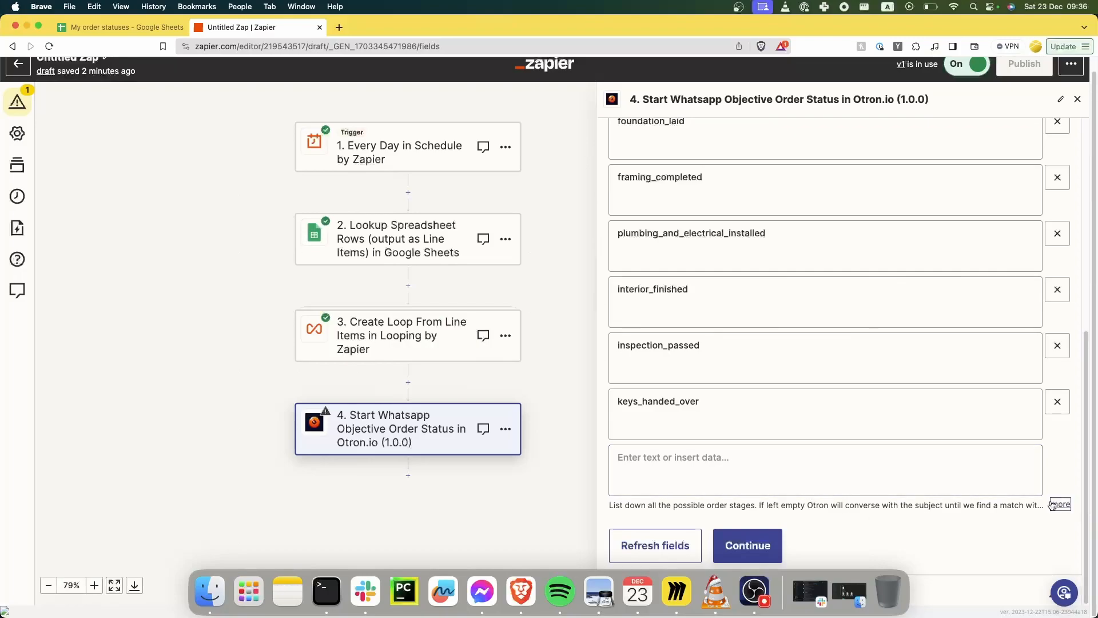
# - Expand the full description of the order stages, continue to the test and send a test WhatsApp objective
pyautogui.click(1055, 504)
pyautogui.moveTo(876, 515); pyautogui.dragTo(926, 527)
pyautogui.scroll(-1, 937, 540)
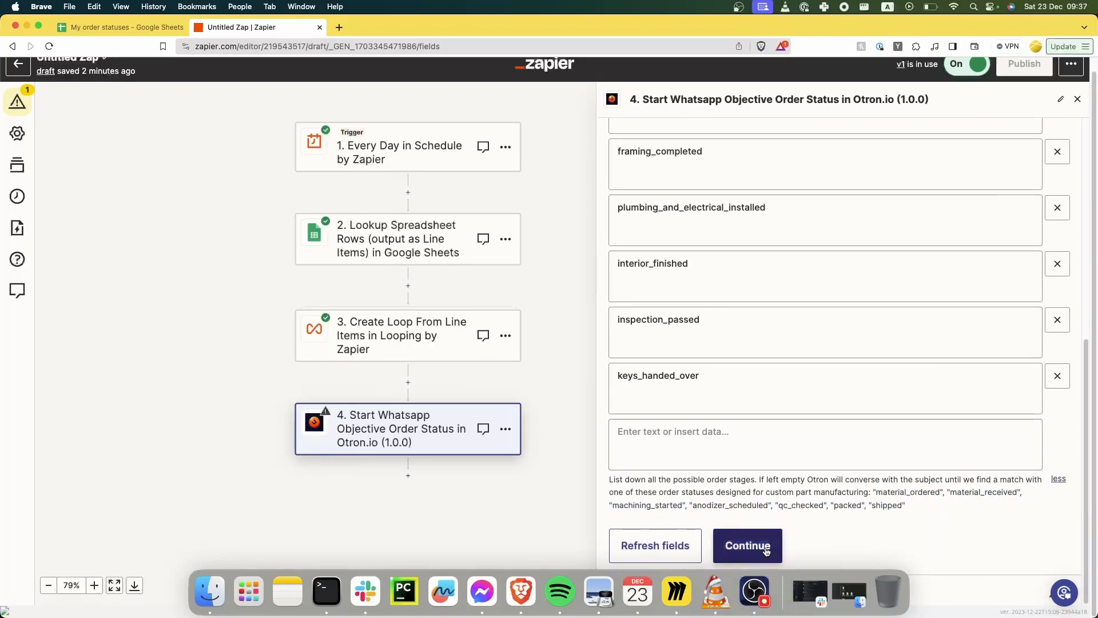
pyautogui.click(733, 549)
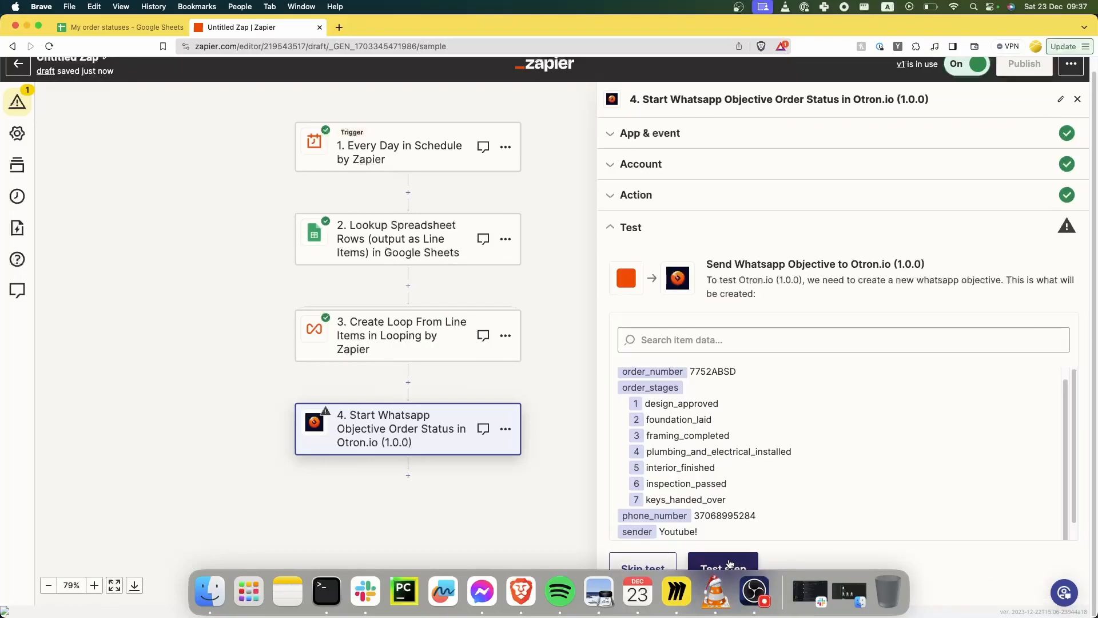
pyautogui.click(729, 565)
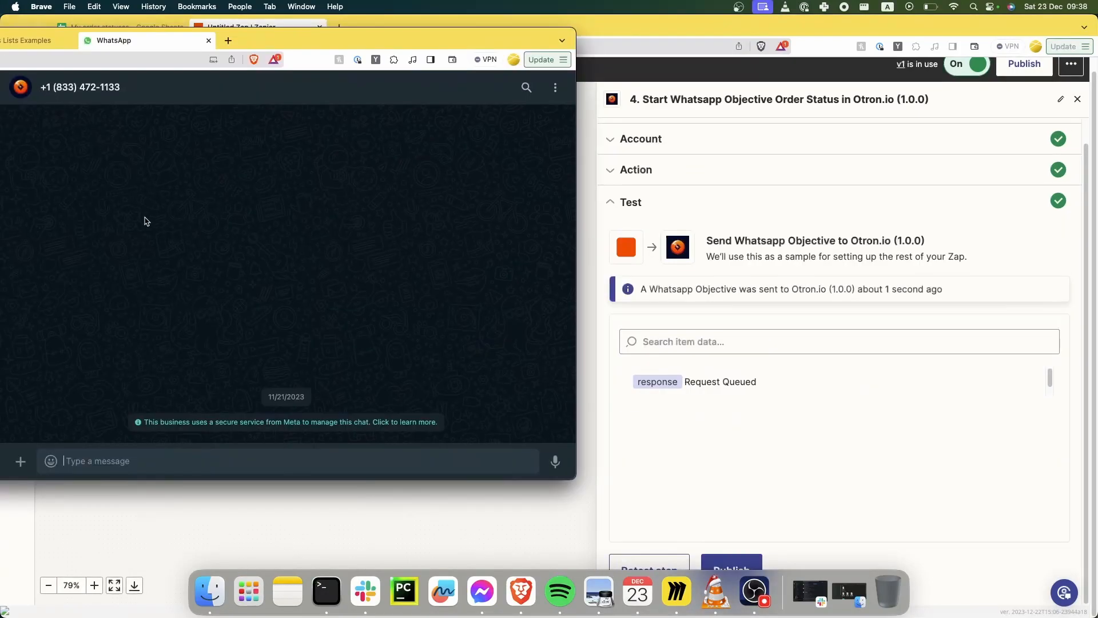
# - Switch to WhatsApp and examine the sender and order number in the received status request
pyautogui.moveTo(129, 415); pyautogui.dragTo(222, 419)
pyautogui.click(160, 410)
pyautogui.doubleClick(184, 410)
pyautogui.click(157, 454)
pyautogui.doubleClick(147, 424)
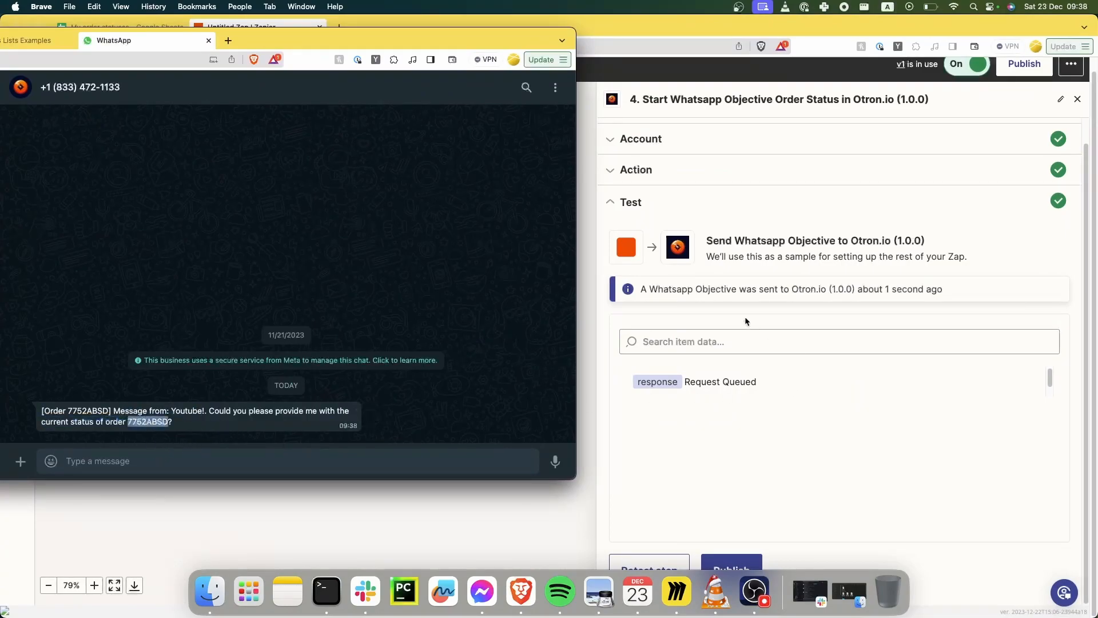
# - Reply to the status request in the WhatsApp chat with "hmm what am I choosing from here?"
pyautogui.click(121, 462)
pyautogui.write('h')
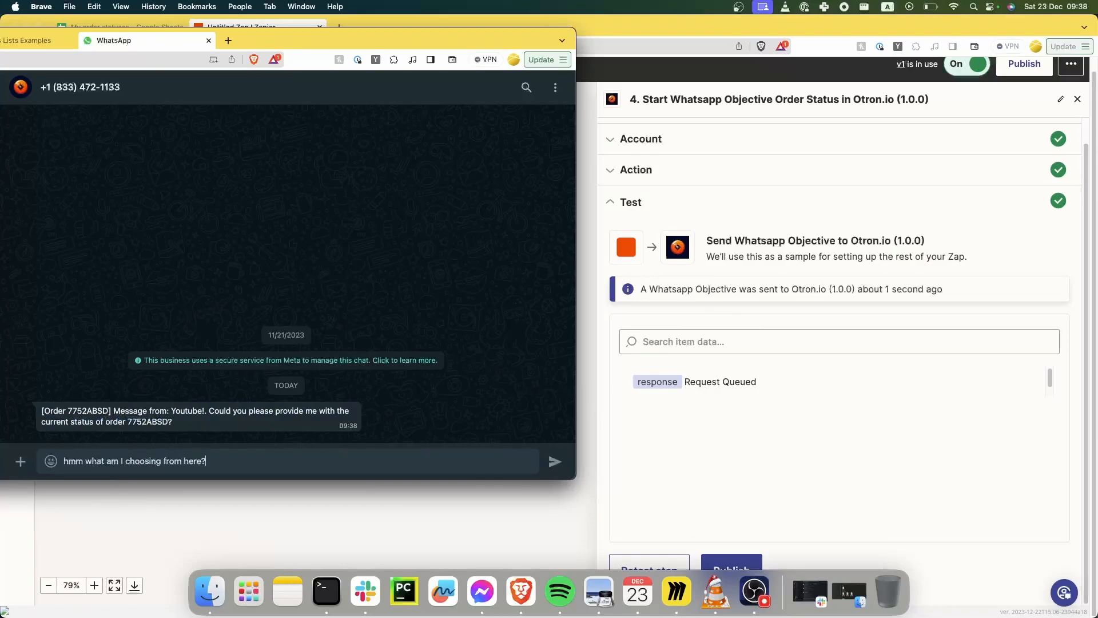
pyautogui.press('Return')
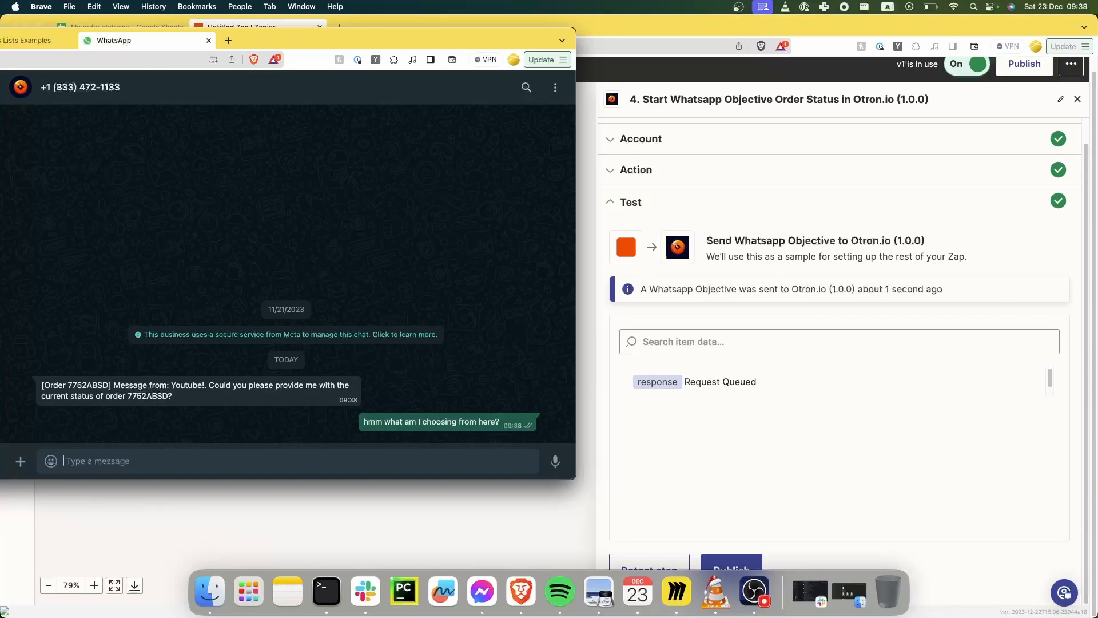
# - Answer the list of status options with a message beginning "ahh! Great to know. Let me"
pyautogui.write('ahh! Great to know. Let me')
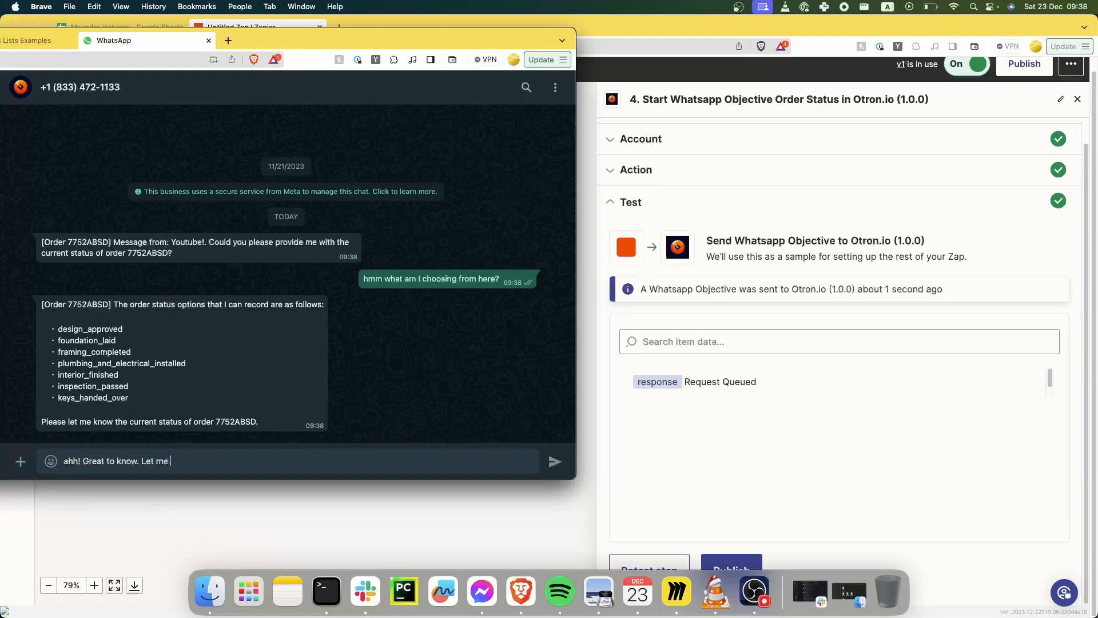
pyautogui.write('!')
pyautogui.press('Return')
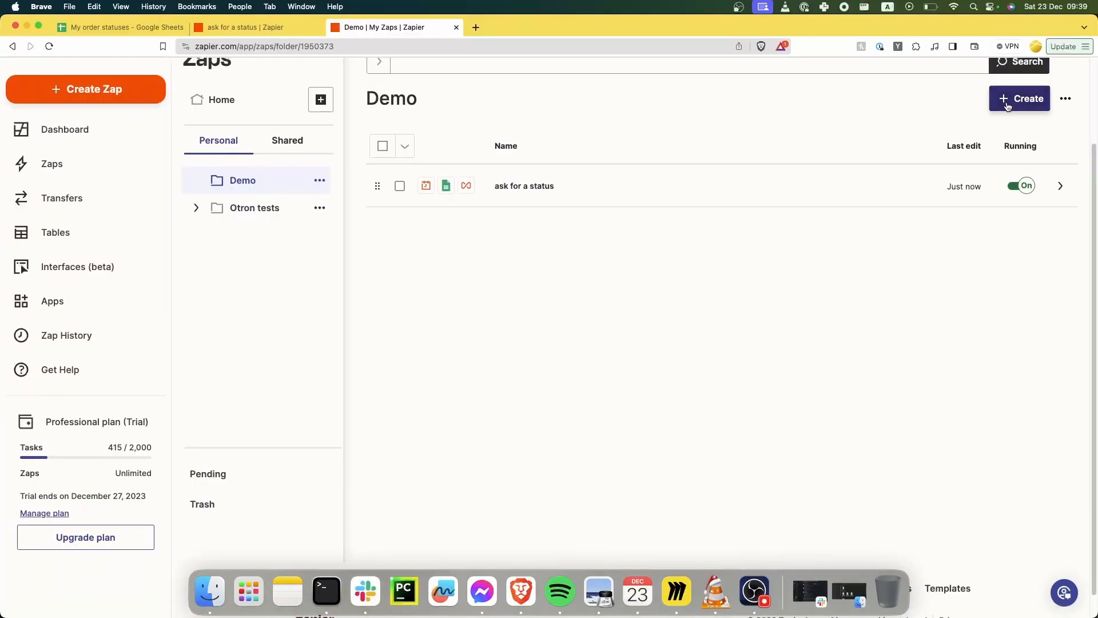
# - Create a new Zap in Zapier's Demo folder and name it "Receive order status"
pyautogui.click(1010, 103)
pyautogui.click(967, 136)
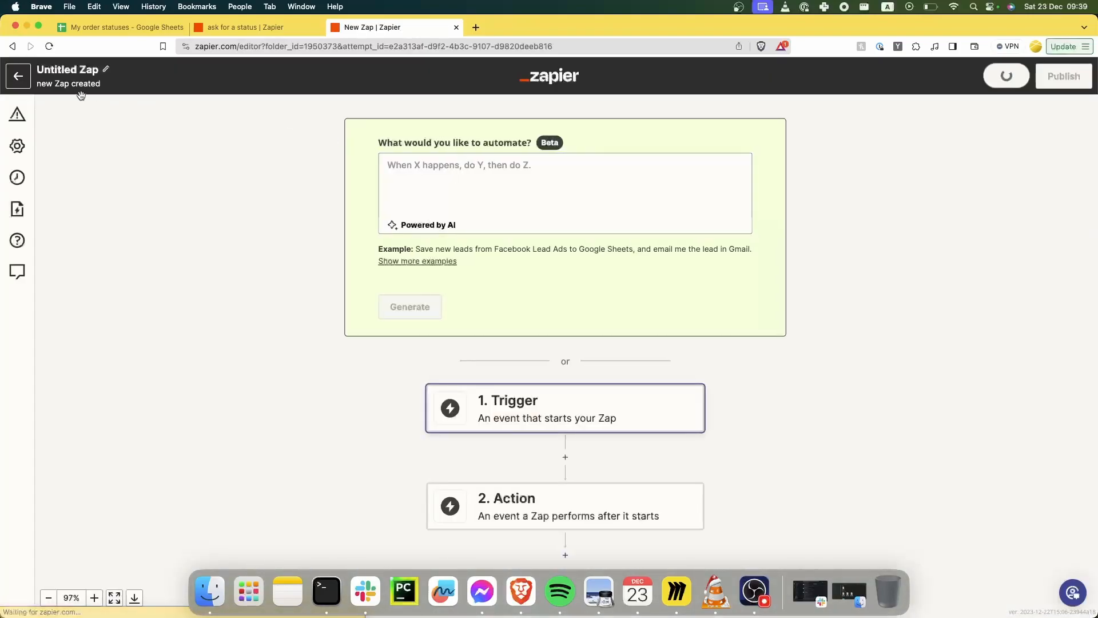
pyautogui.click(73, 68)
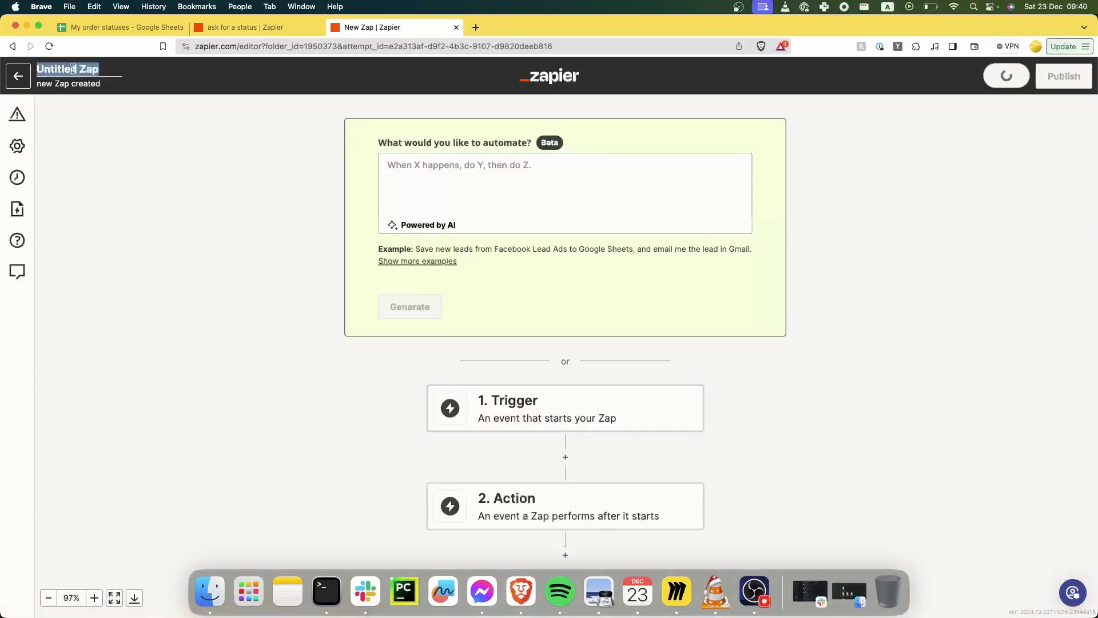
pyautogui.write('Receive order status')
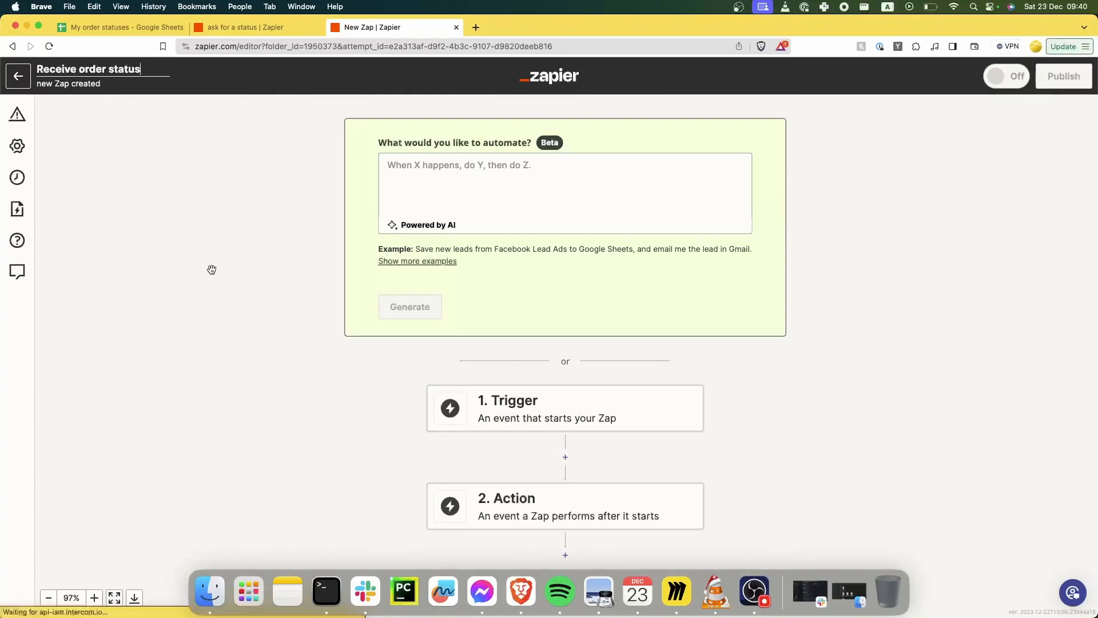
pyautogui.press('Return')
# - Set the trigger to Otron.io with the event New Order Status Outcome, continue past the account and test the trigger
pyautogui.click(517, 395)
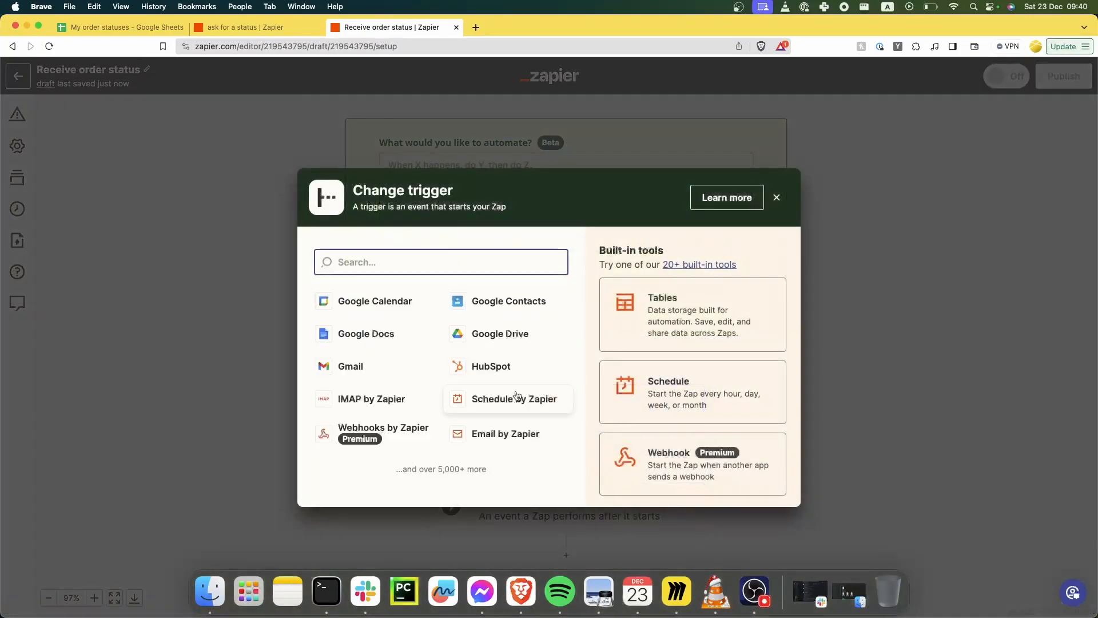
pyautogui.write('otron')
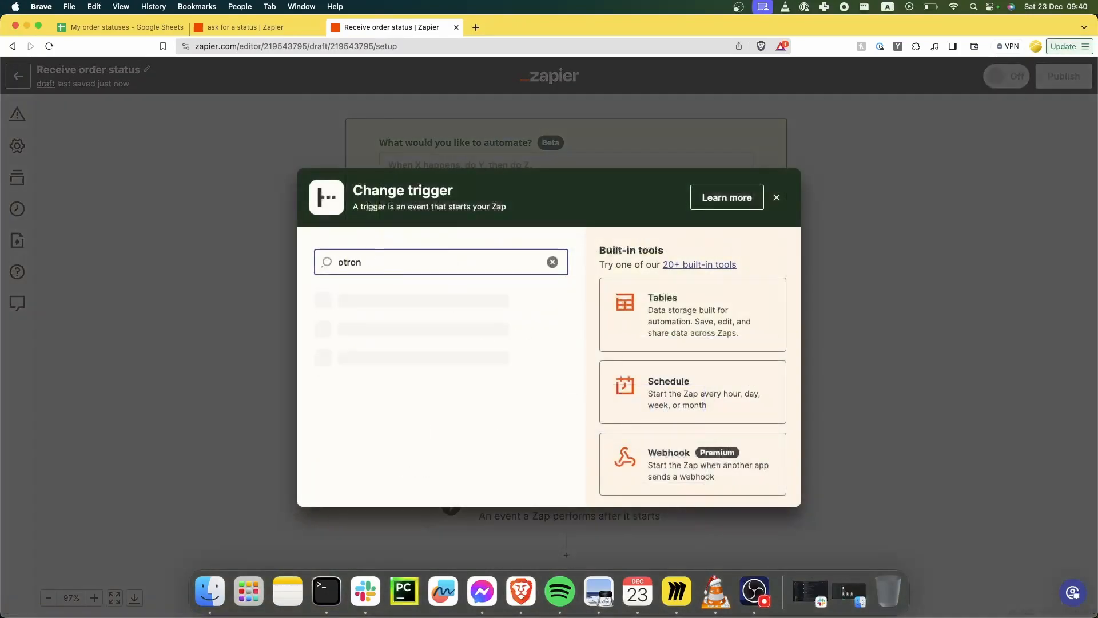
pyautogui.click(372, 307)
pyautogui.click(692, 248)
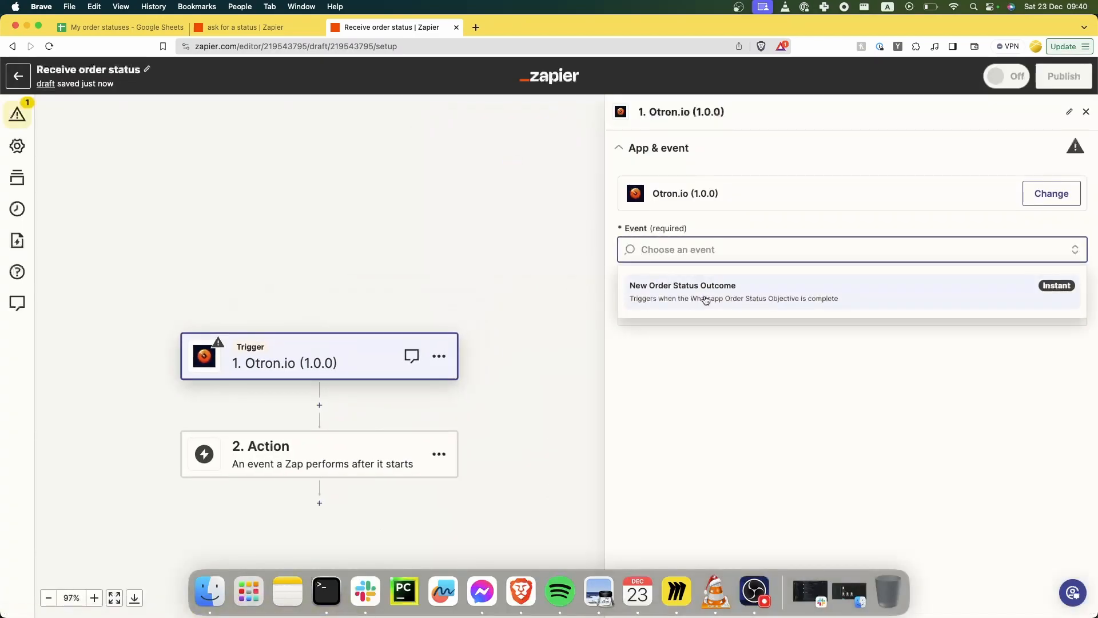
pyautogui.click(707, 293)
pyautogui.click(703, 307)
pyautogui.click(657, 316)
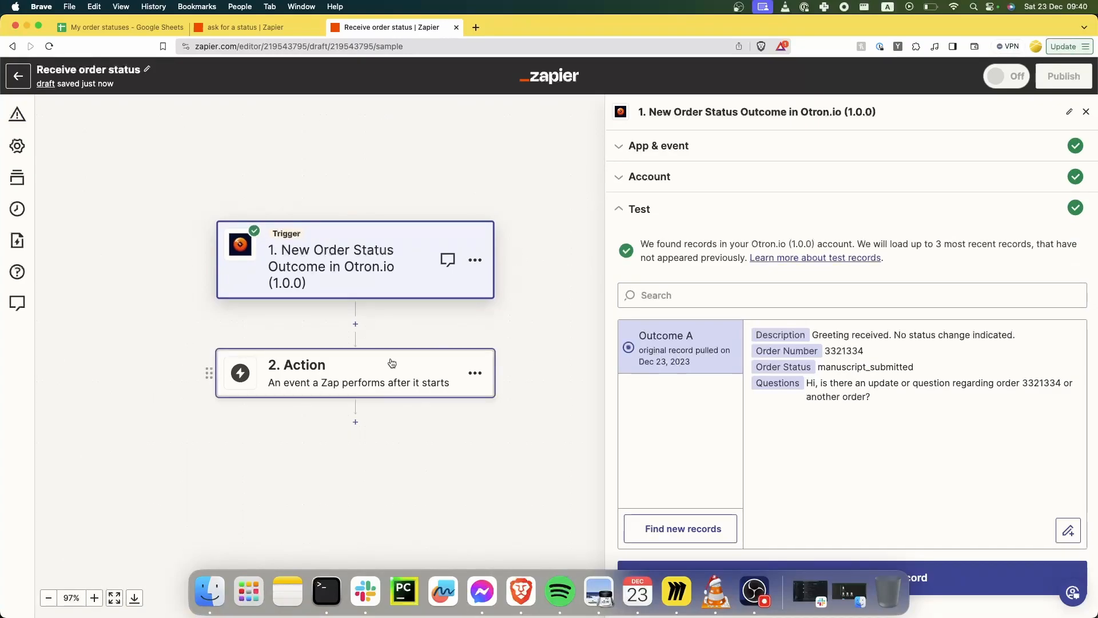
# - Set the Zap's second step to Google Sheets with the event Lookup Spreadsheet Row and continue to its action settings
pyautogui.click(353, 375)
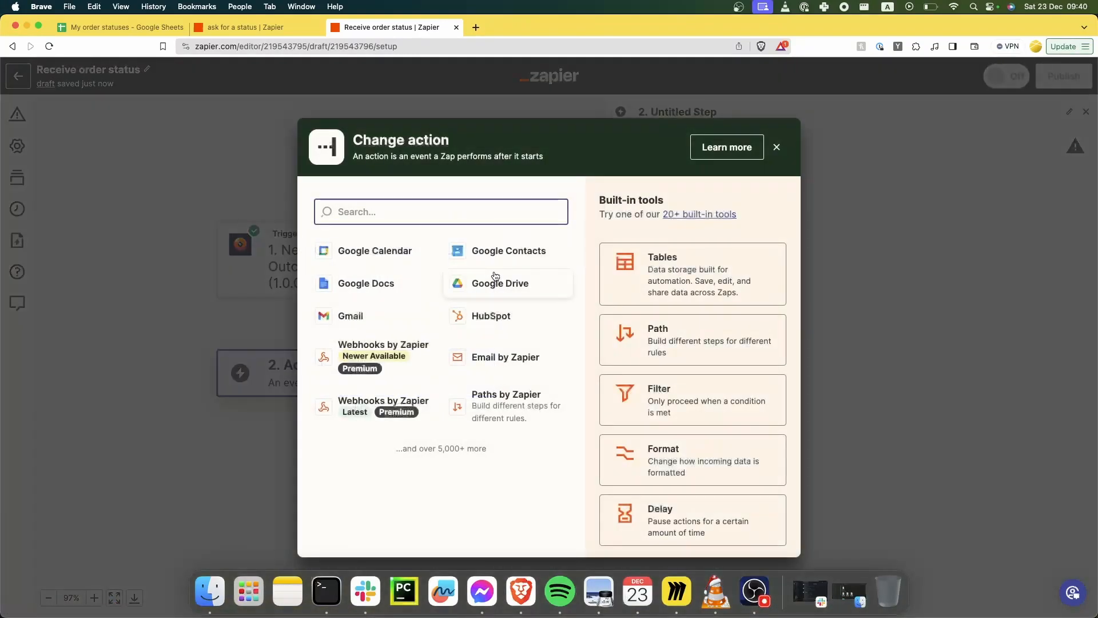
pyautogui.write('shee')
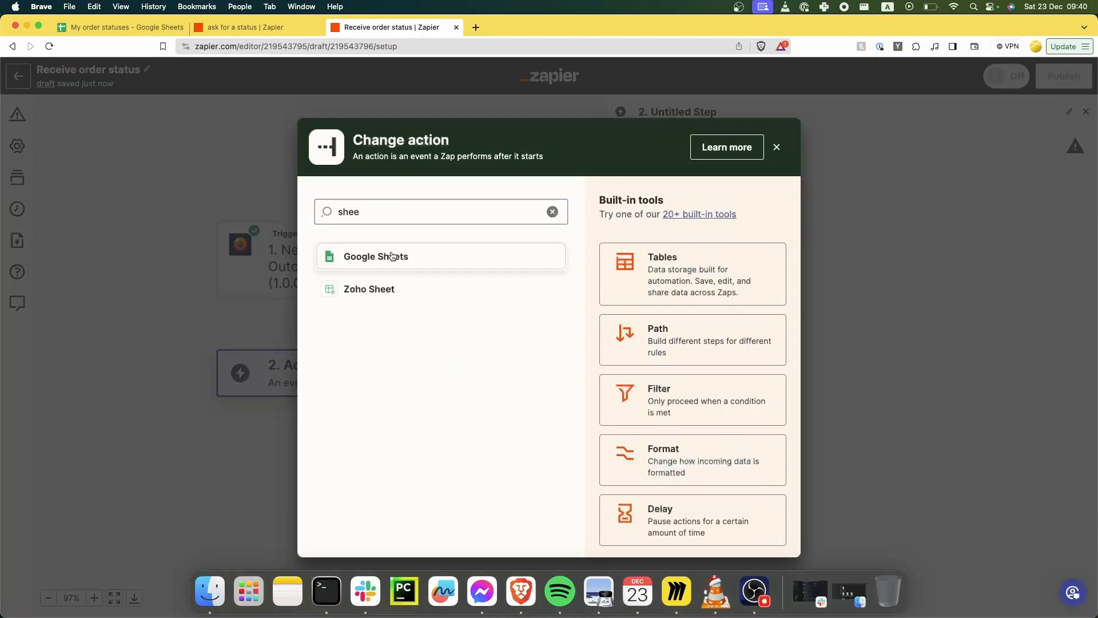
pyautogui.click(392, 256)
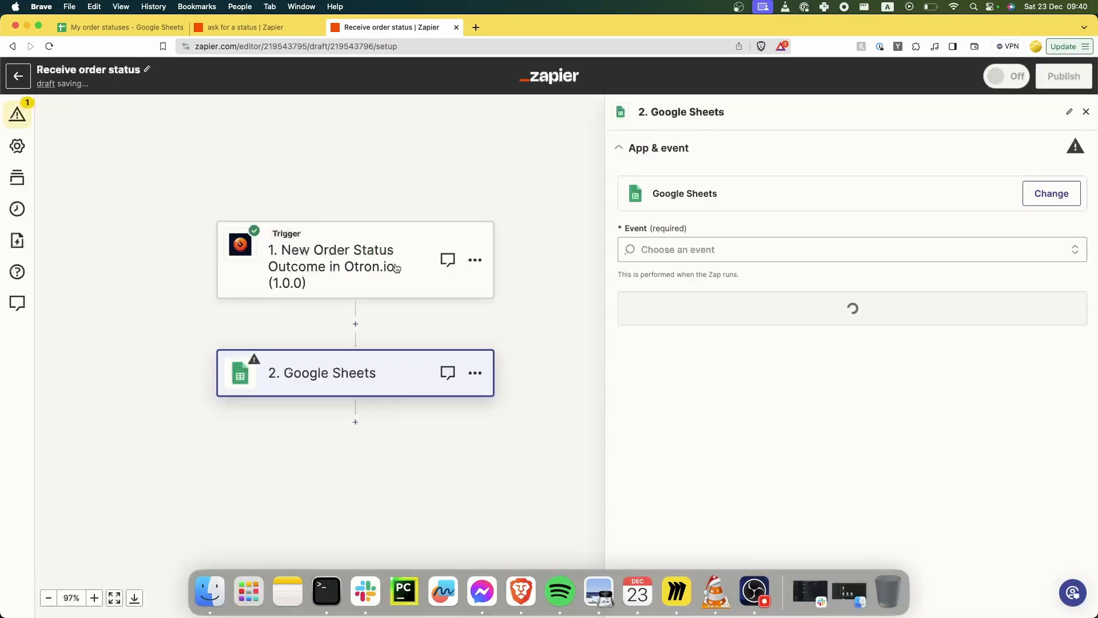
pyautogui.click(707, 253)
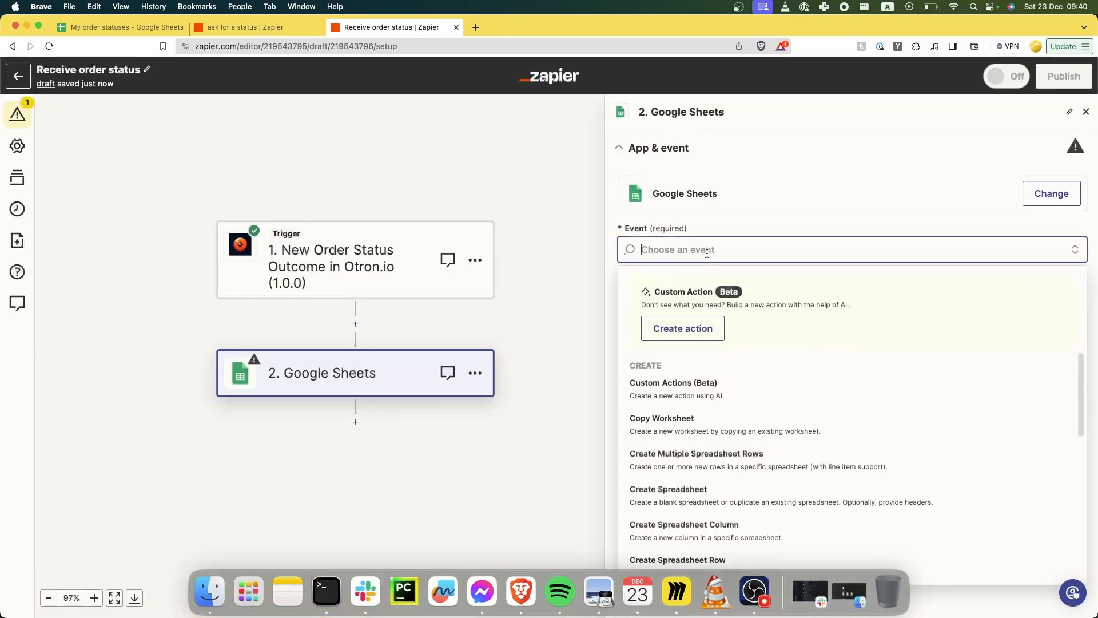
pyautogui.scroll(-5, 727, 370)
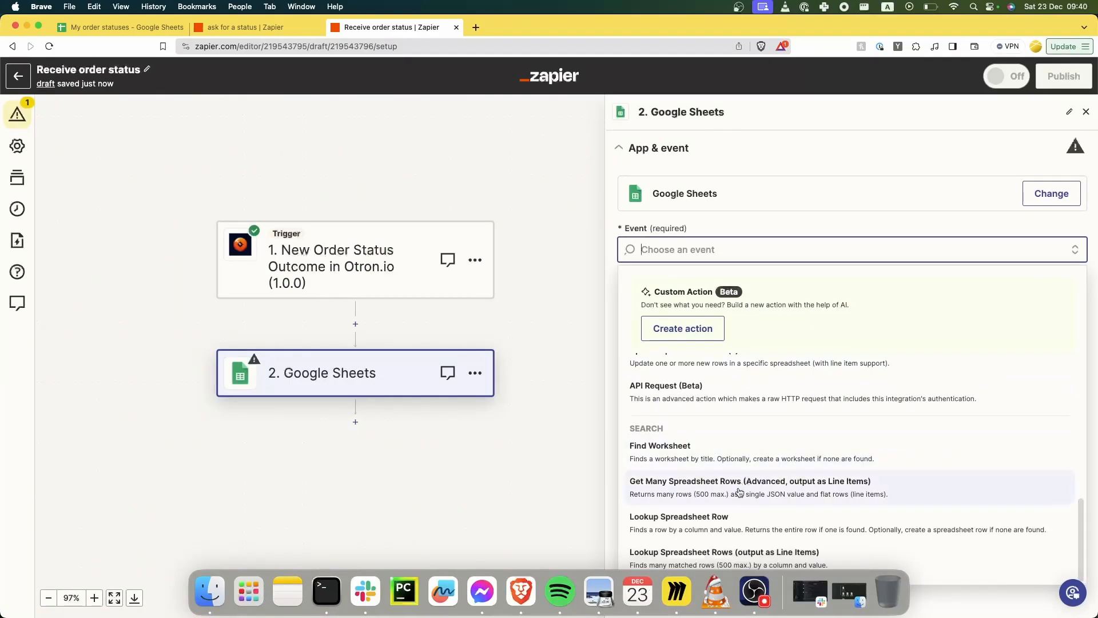
pyautogui.click(715, 521)
pyautogui.click(675, 314)
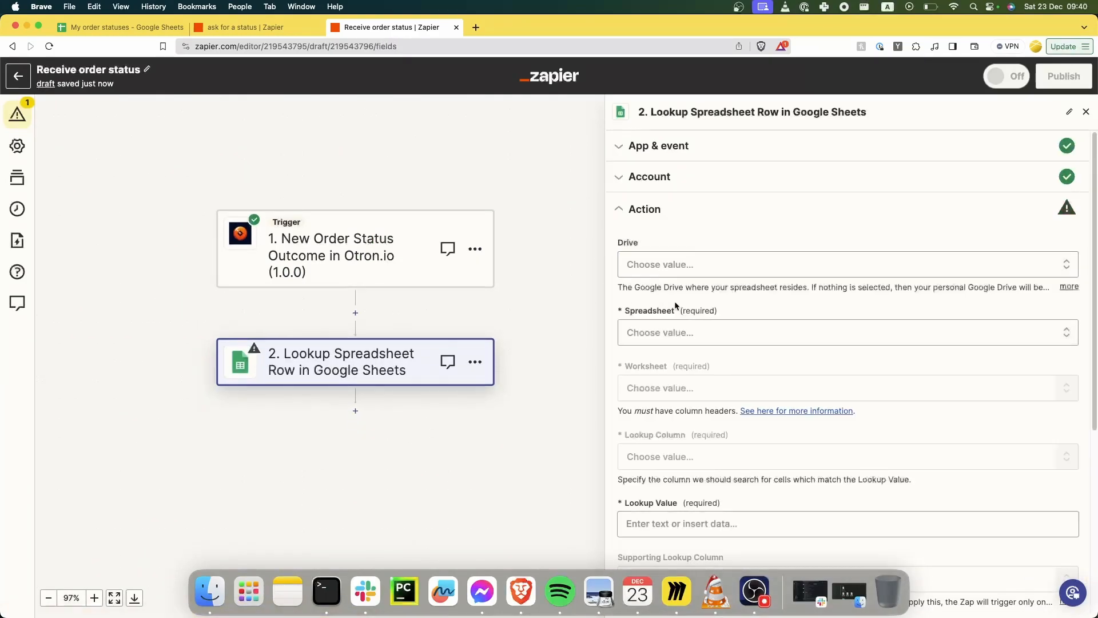
# - Configure the lookup in Sheet1 of My order statuses, matching the Order Number column against the trigger's Order Number
pyautogui.click(682, 458)
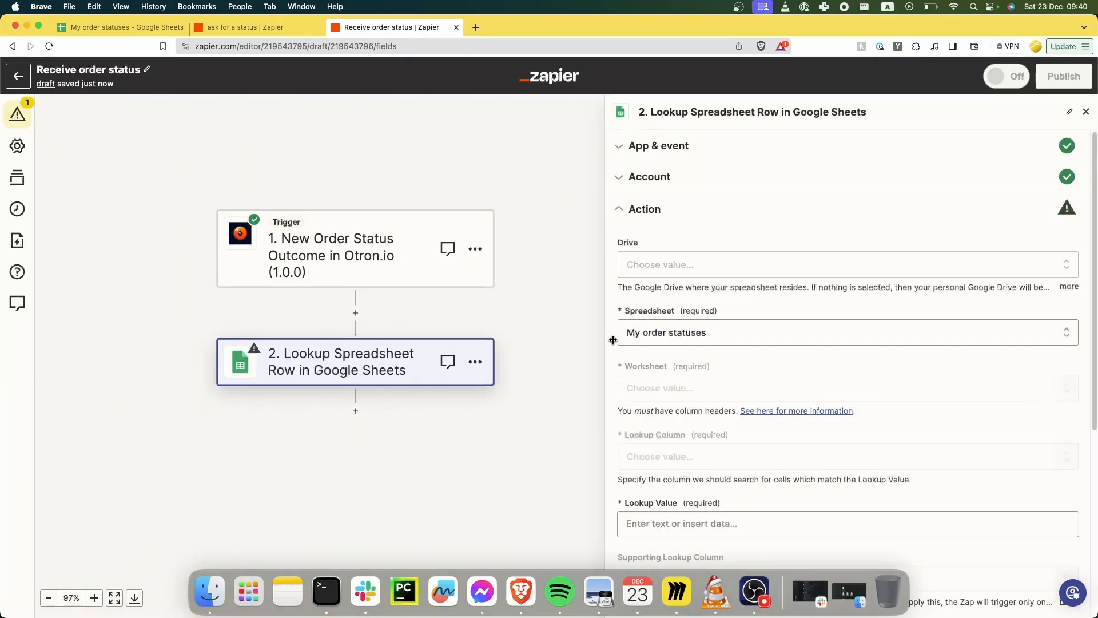
pyautogui.click(674, 390)
pyautogui.click(656, 516)
pyautogui.click(647, 369)
pyautogui.click(664, 285)
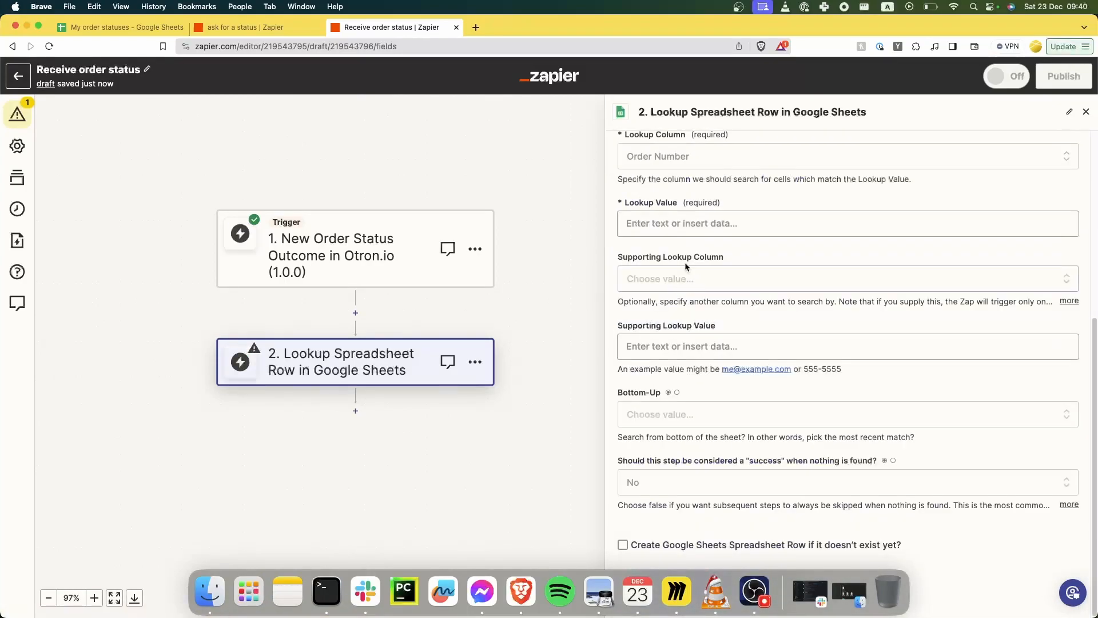
pyautogui.click(651, 230)
pyautogui.click(703, 379)
pyautogui.click(658, 207)
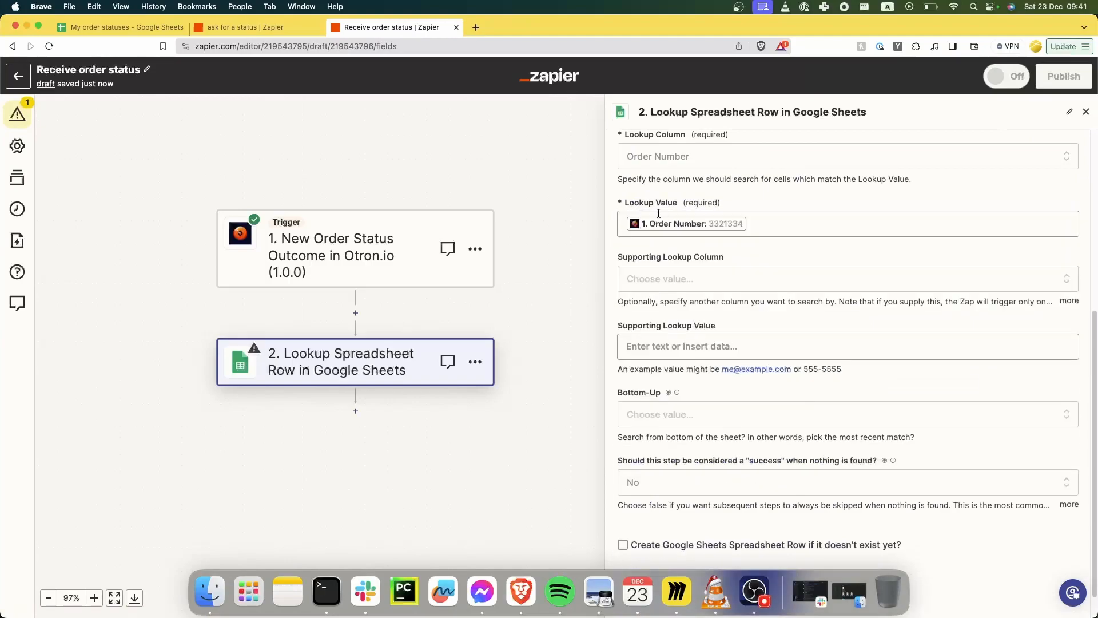
# - Enable creating the spreadsheet row if it doesn't exist yet and fill its Order Number with the trigger's Order Number
pyautogui.scroll(-1, 694, 326)
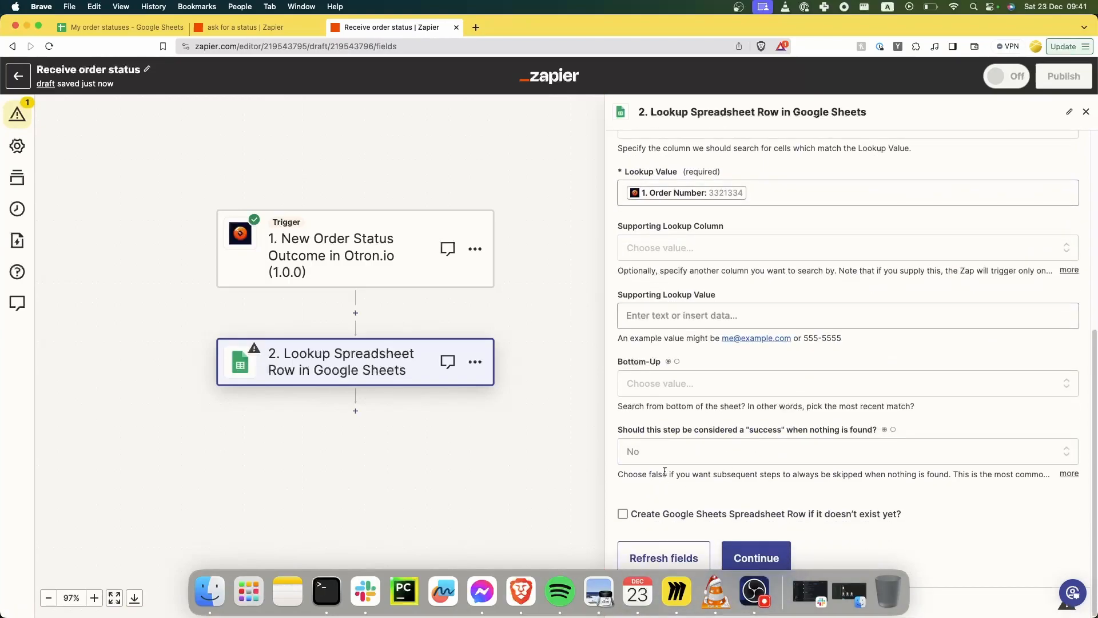
pyautogui.click(623, 514)
pyautogui.scroll(-5, 697, 430)
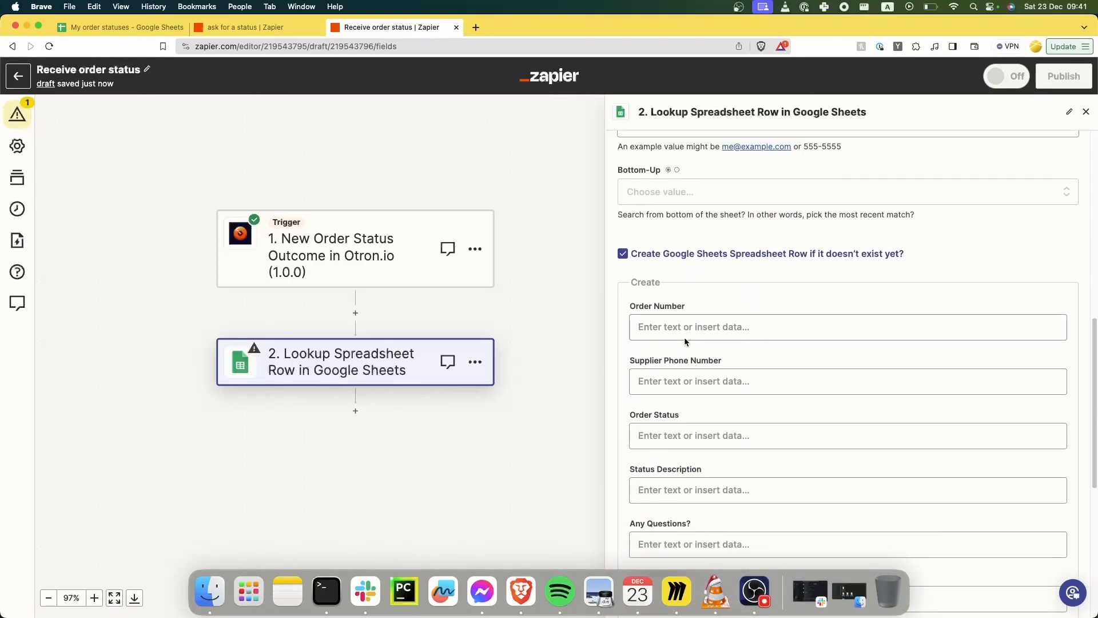
pyautogui.click(684, 332)
pyautogui.click(715, 465)
pyautogui.click(691, 258)
pyautogui.scroll(-6, 707, 358)
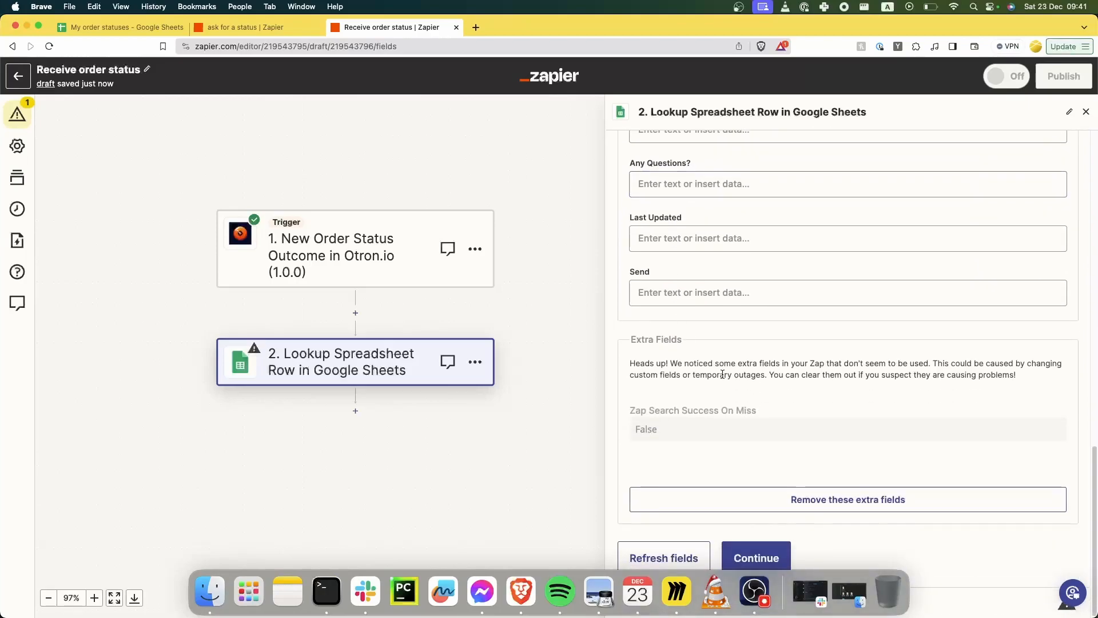
# - Continue past the lookup's action settings and test the Lookup Spreadsheet Row step
pyautogui.click(756, 560)
pyautogui.scroll(-5, 801, 538)
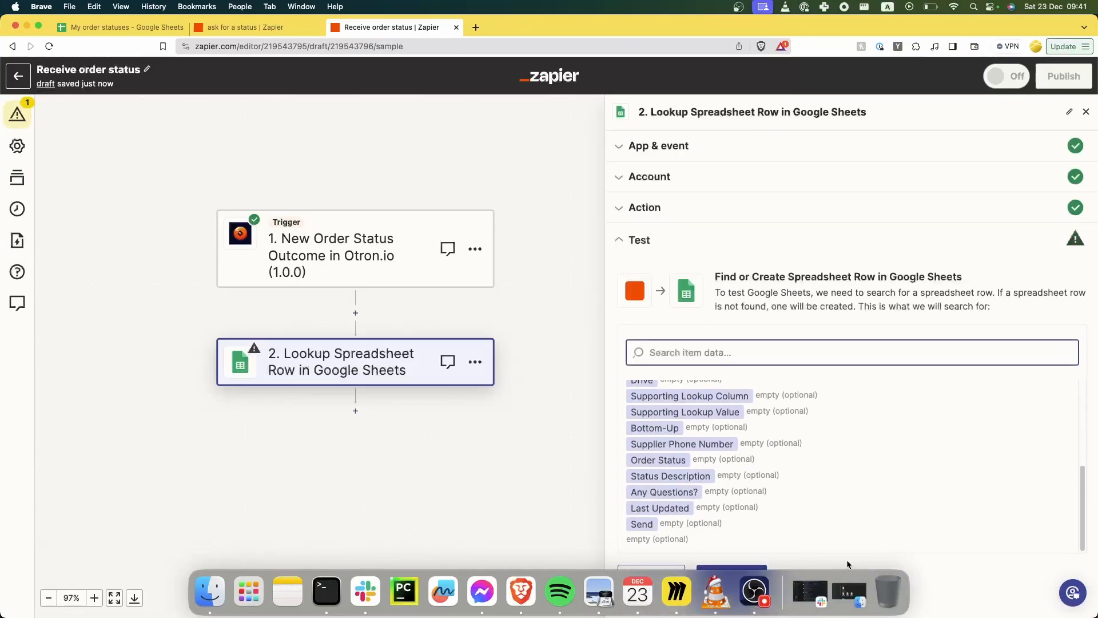
pyautogui.click(747, 566)
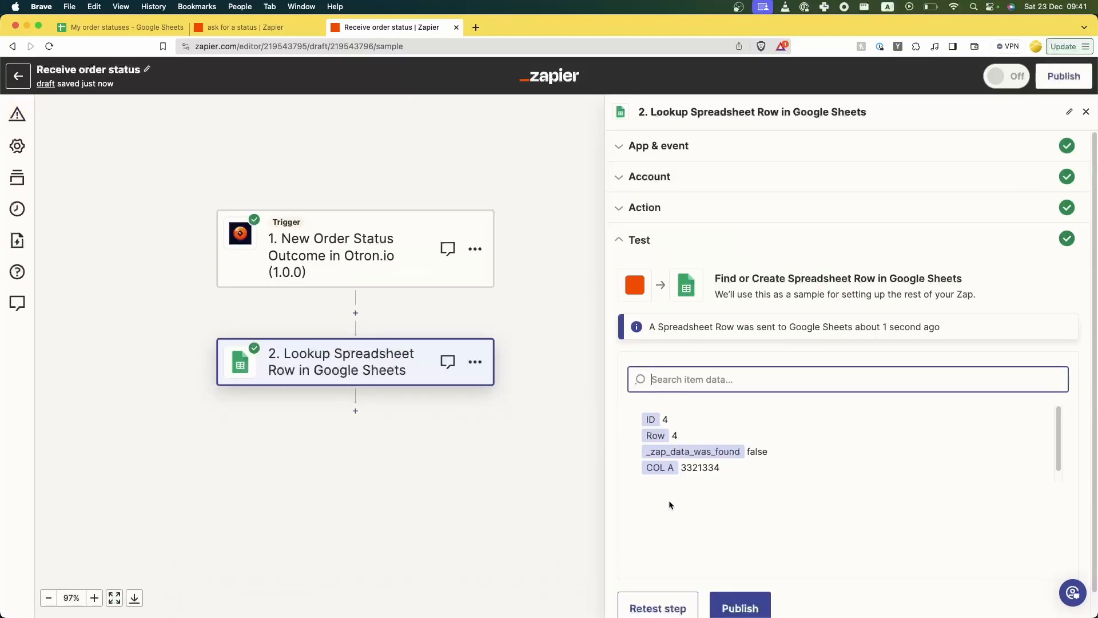
# - Check the _zap_data_was_found value in the test result, and examine row 4 of the My order statuses sheet
pyautogui.moveTo(687, 441); pyautogui.dragTo(770, 462)
pyautogui.doubleClick(760, 453)
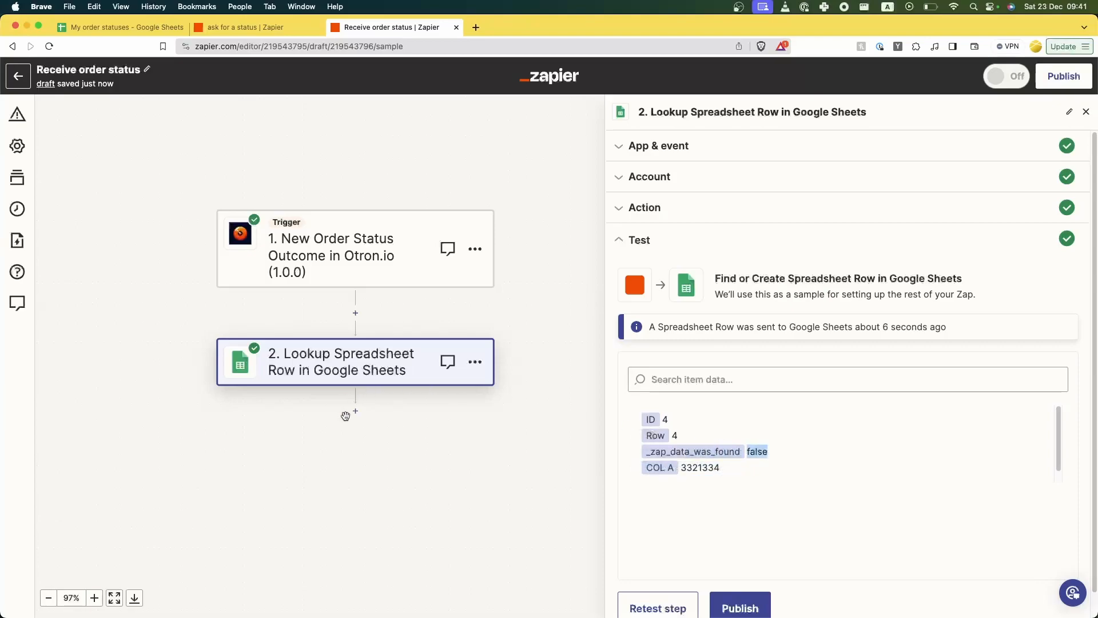
pyautogui.click(121, 27)
pyautogui.click(55, 194)
pyautogui.click(269, 229)
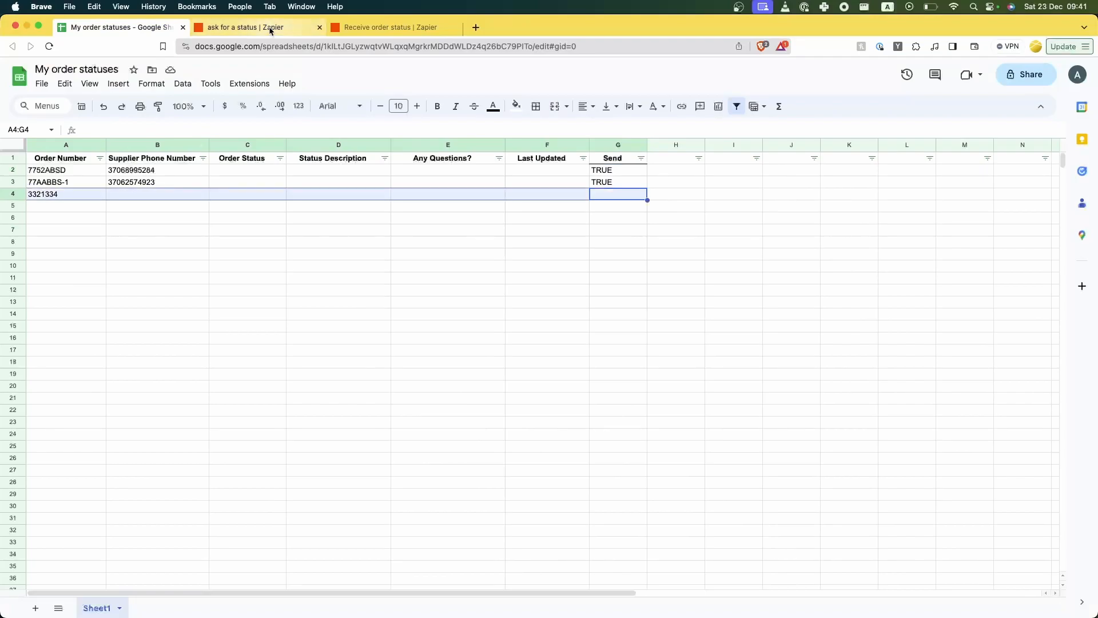
# - Return to the Receive order status Zap and add a third Google Sheets step with the event Update Spreadsheet Row, continuing to its action settings
pyautogui.click(390, 27)
pyautogui.click(353, 411)
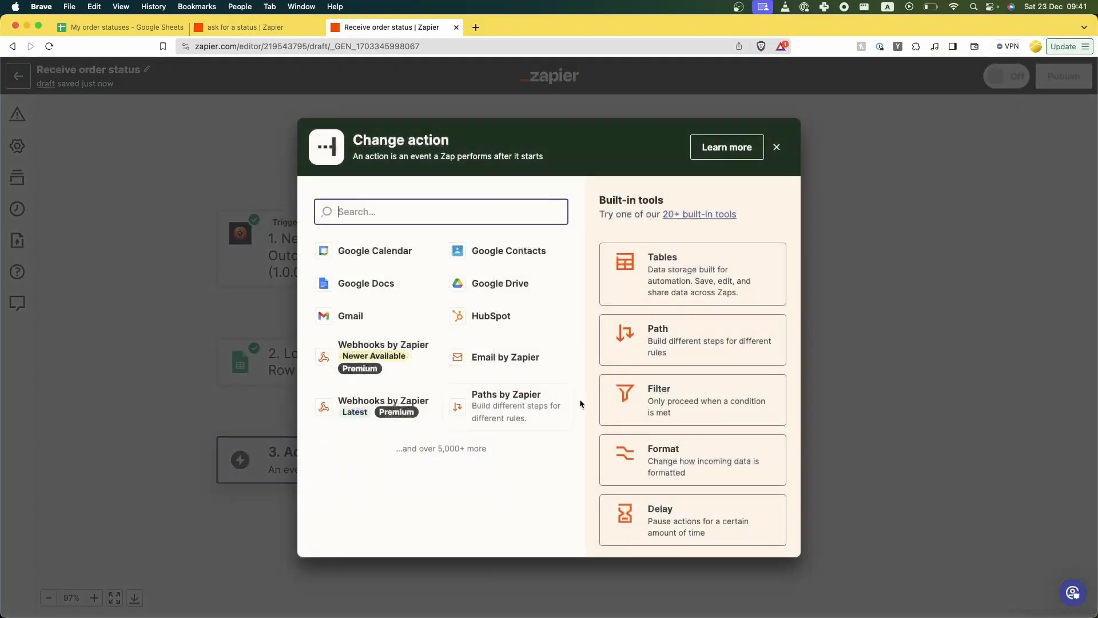
pyautogui.write('sheet')
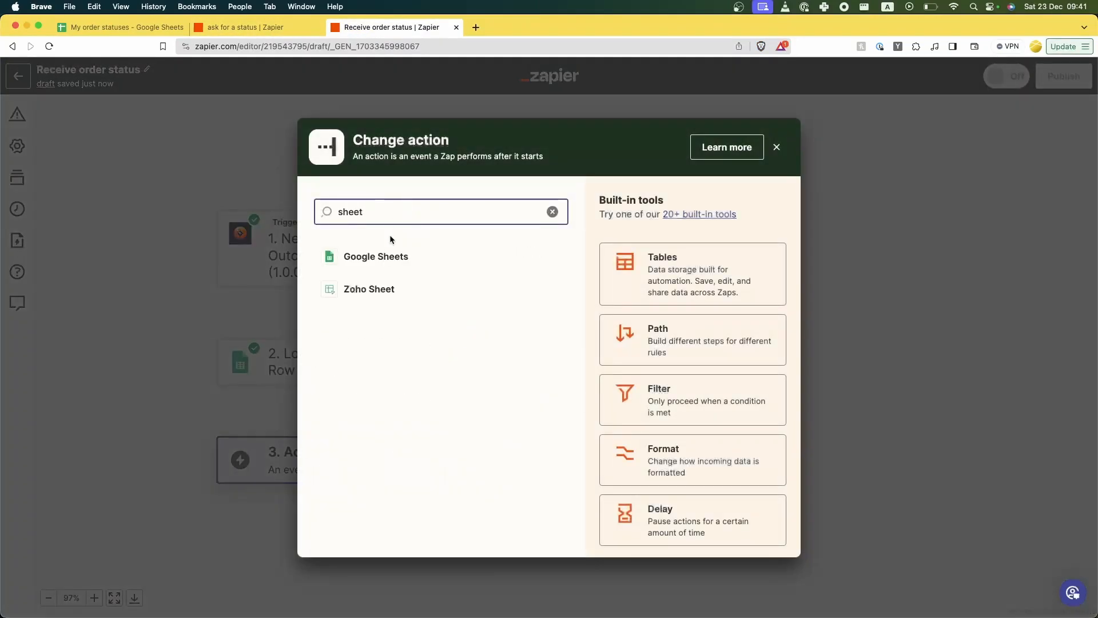
pyautogui.click(372, 255)
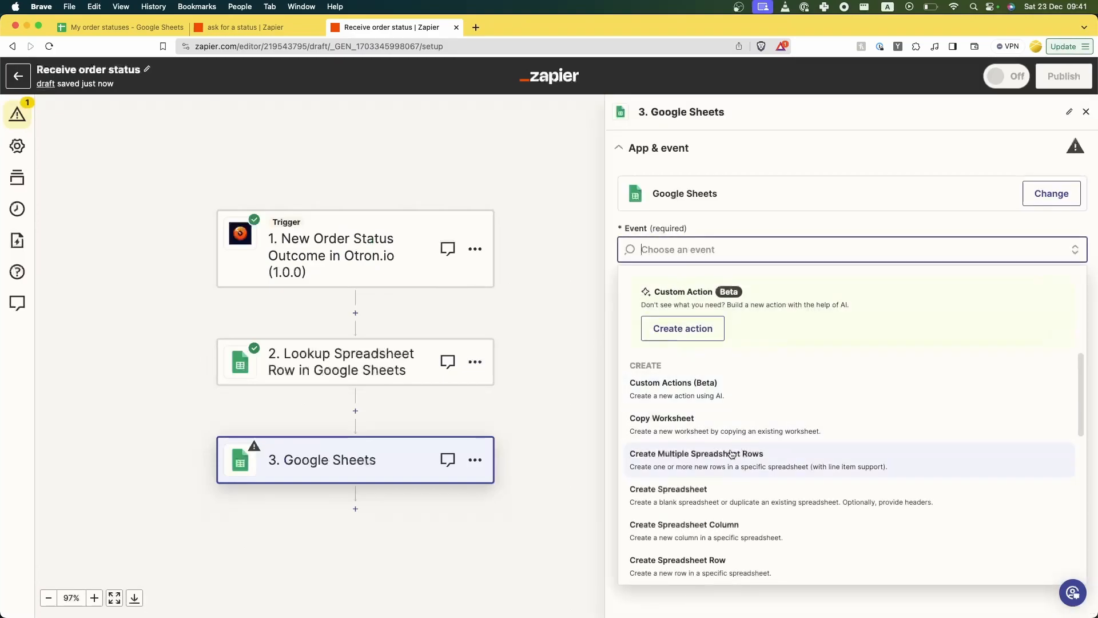
pyautogui.scroll(-5, 704, 418)
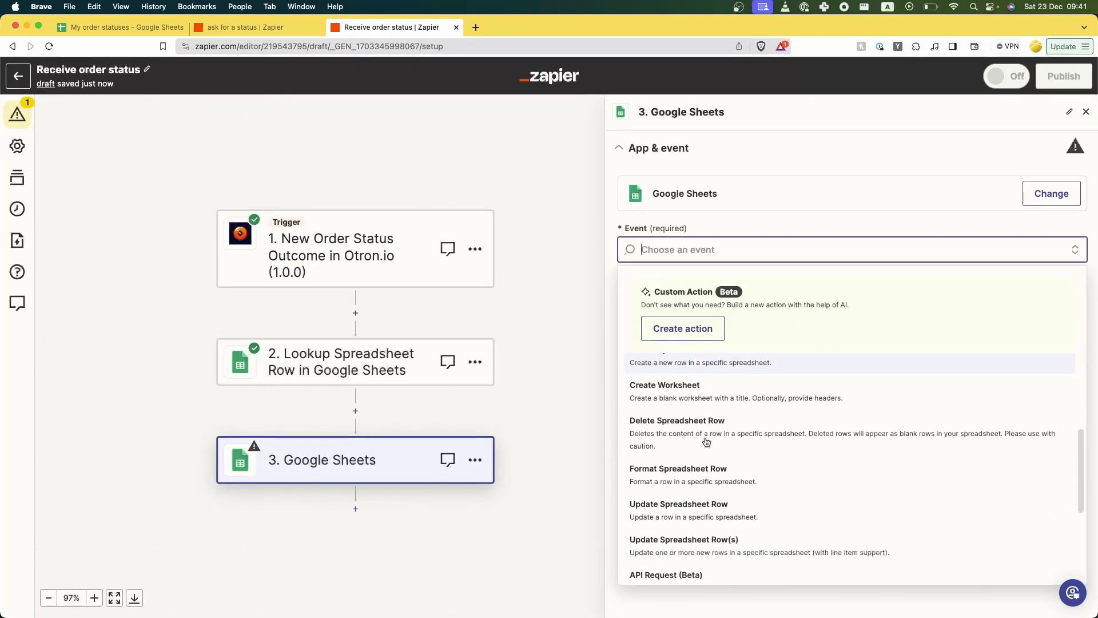
pyautogui.click(711, 460)
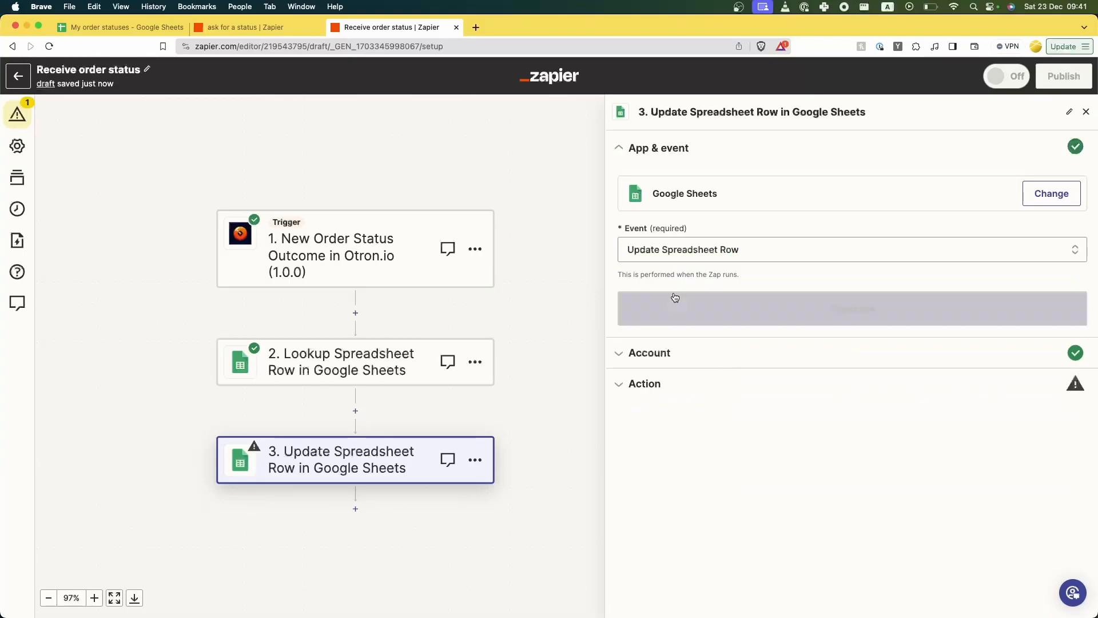
pyautogui.click(679, 329)
# - Choose the spreadsheet My order statuses and the worksheet Sheet1 for the update step
pyautogui.click(687, 333)
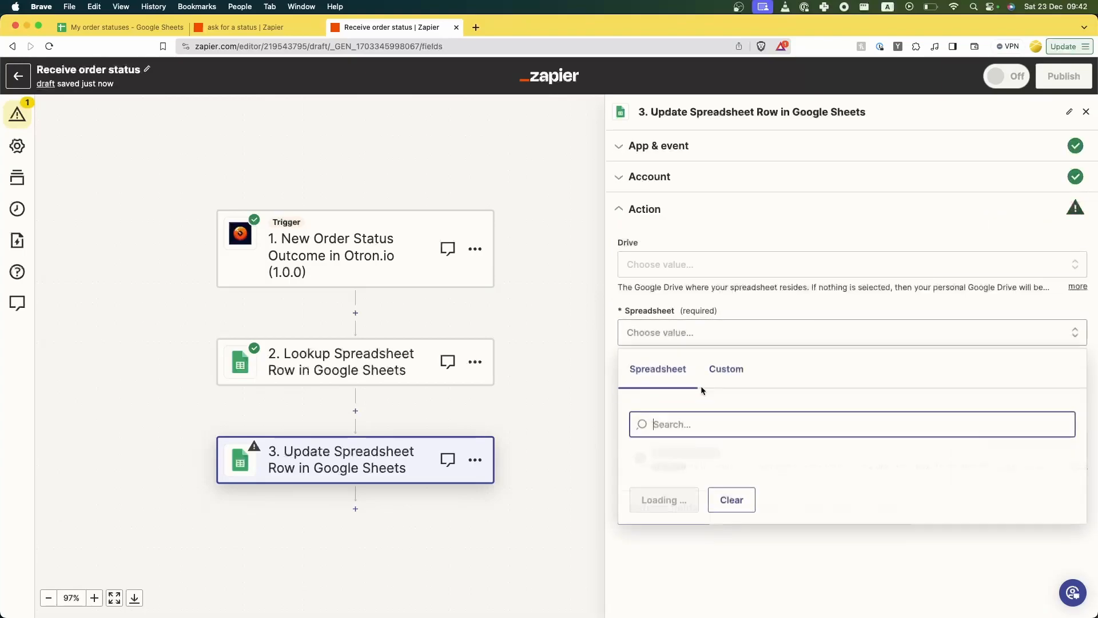
pyautogui.click(663, 461)
pyautogui.click(675, 389)
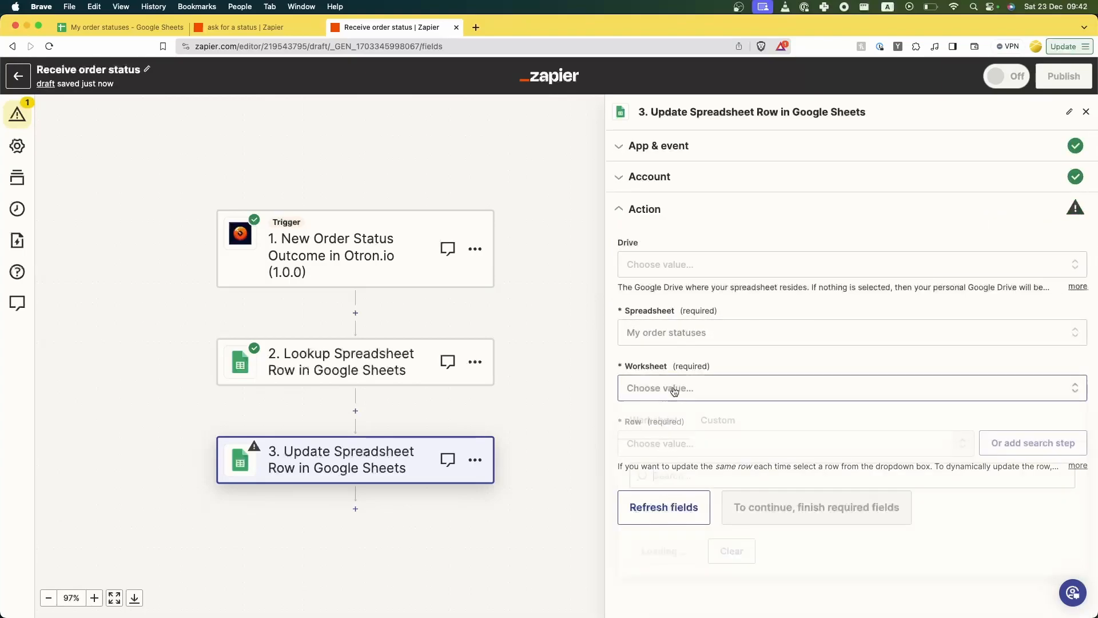
pyautogui.click(663, 515)
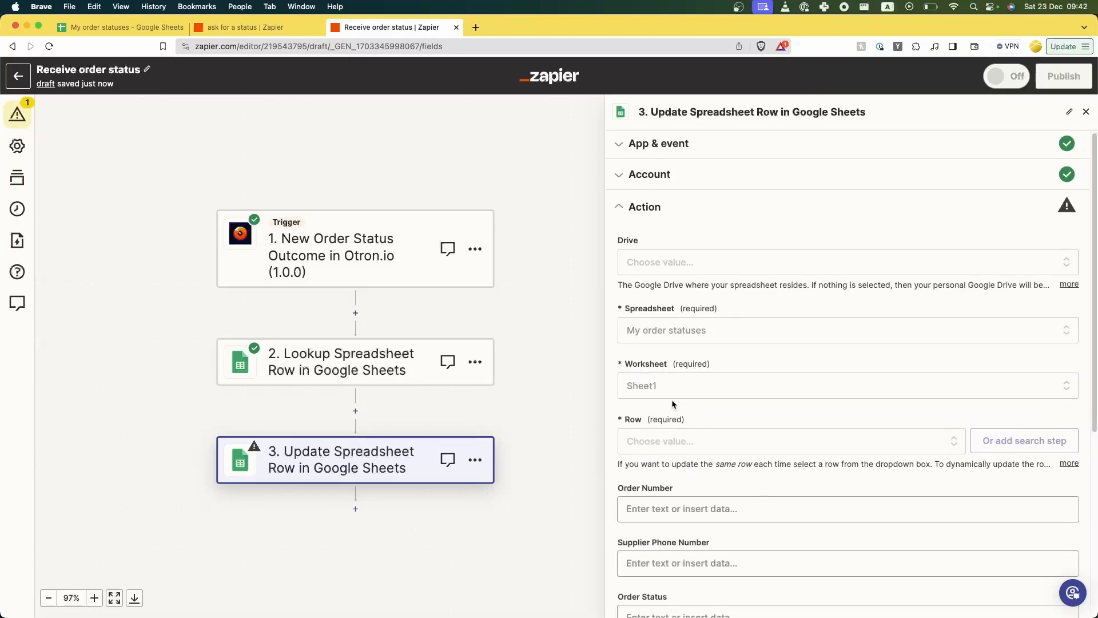
# - Set the row being updated to the custom Row value from the Lookup Spreadsheet Row step
pyautogui.scroll(-3, 675, 343)
pyautogui.click(674, 312)
pyautogui.click(690, 349)
pyautogui.click(709, 466)
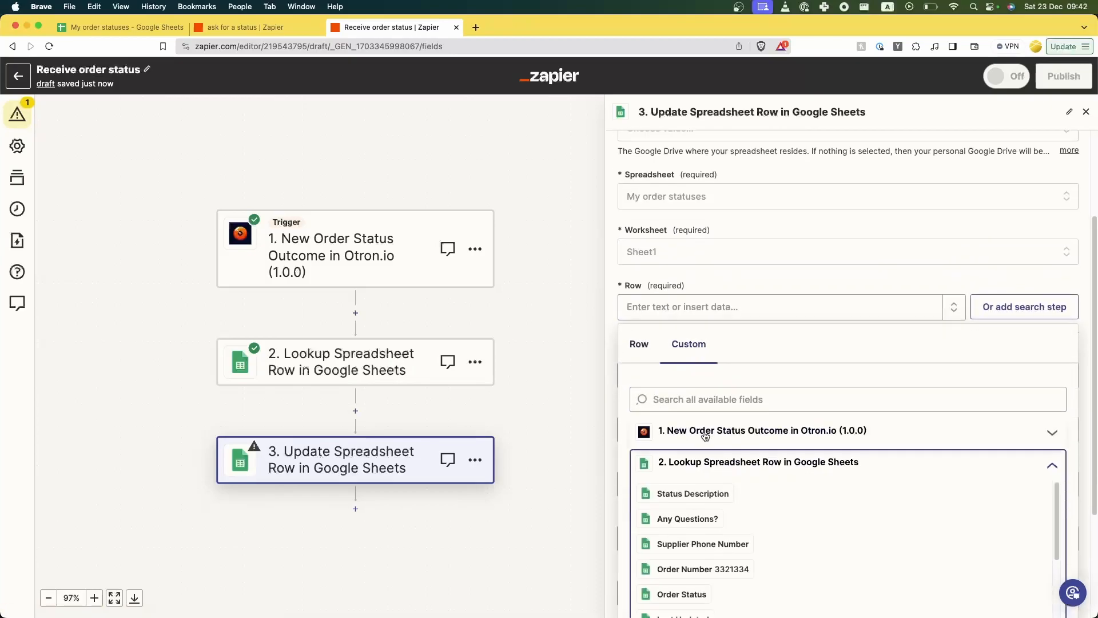
pyautogui.scroll(-4, 688, 484)
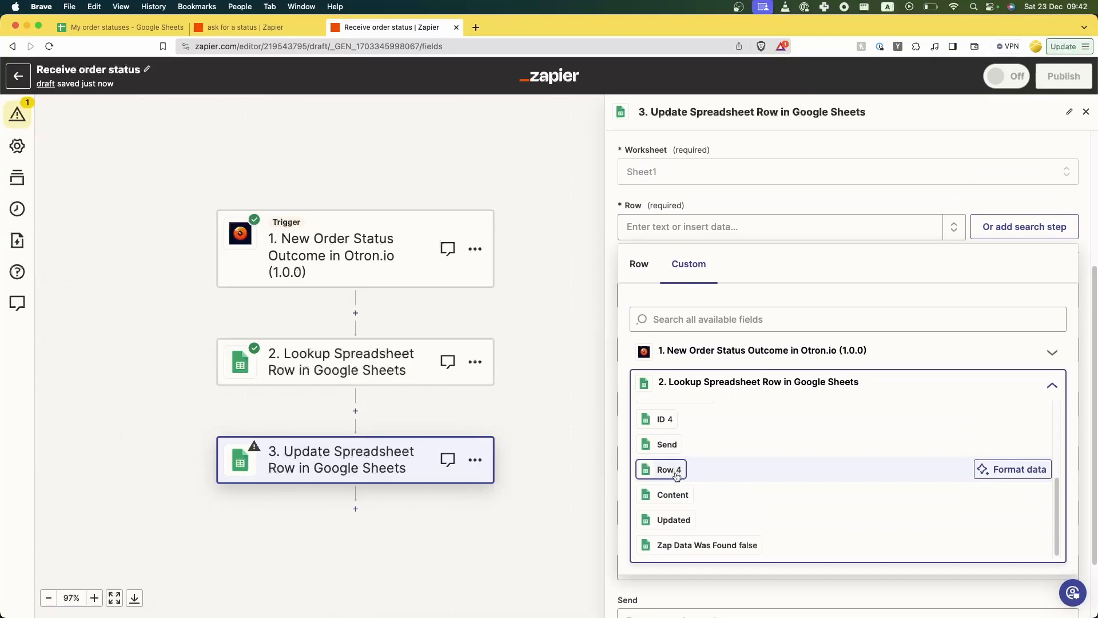
pyautogui.click(669, 471)
pyautogui.click(668, 210)
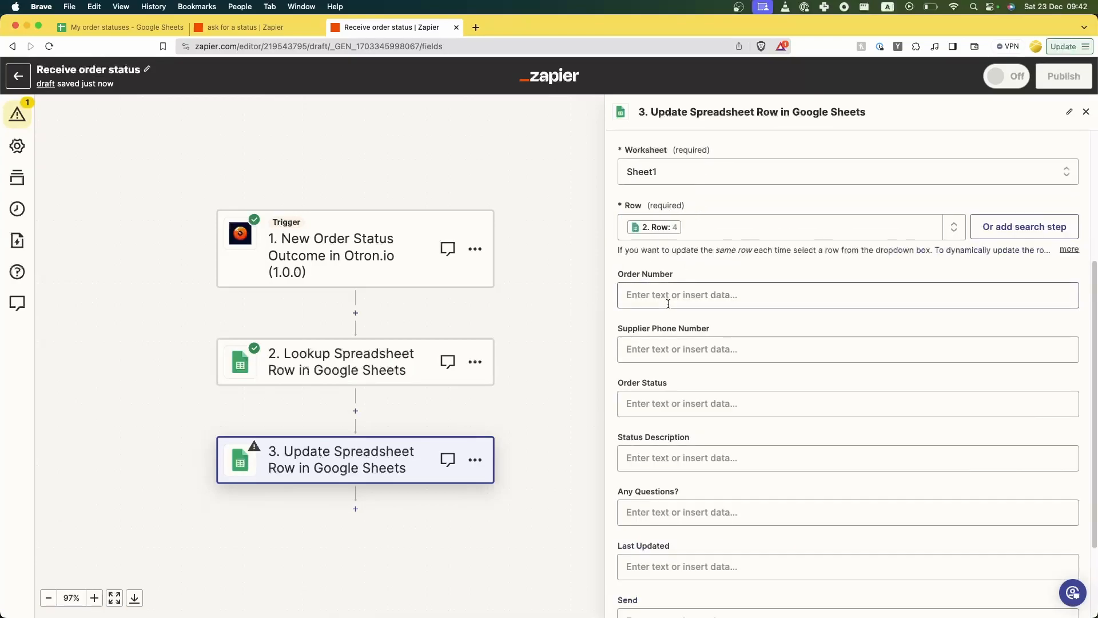
# - Map Order Status, Status Description and Any Questions? to the Otron.io trigger's Order Status, Description and Questions
pyautogui.scroll(-1, 655, 307)
pyautogui.scroll(-2, 654, 308)
pyautogui.click(653, 303)
pyautogui.scroll(-1, 702, 414)
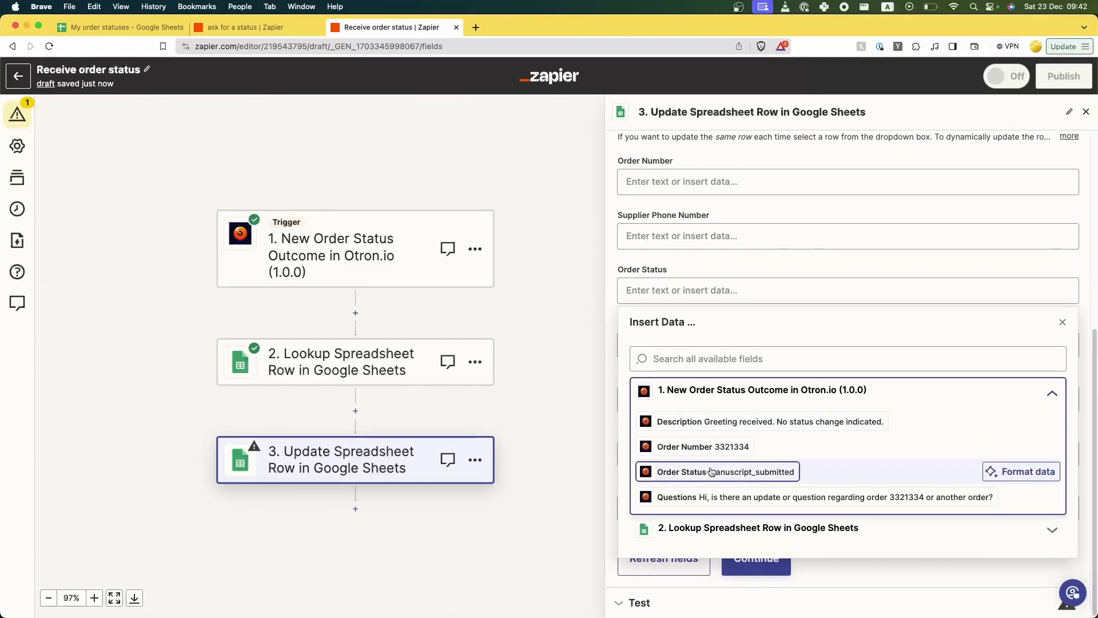
pyautogui.click(712, 472)
pyautogui.click(707, 344)
pyautogui.click(706, 446)
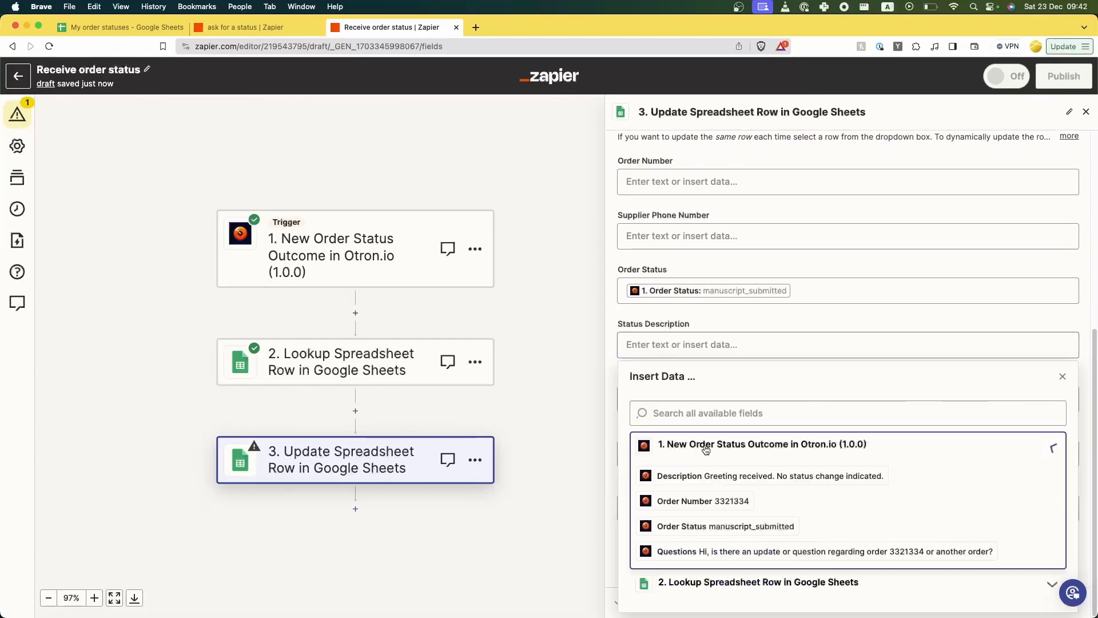
pyautogui.click(686, 476)
pyautogui.click(689, 400)
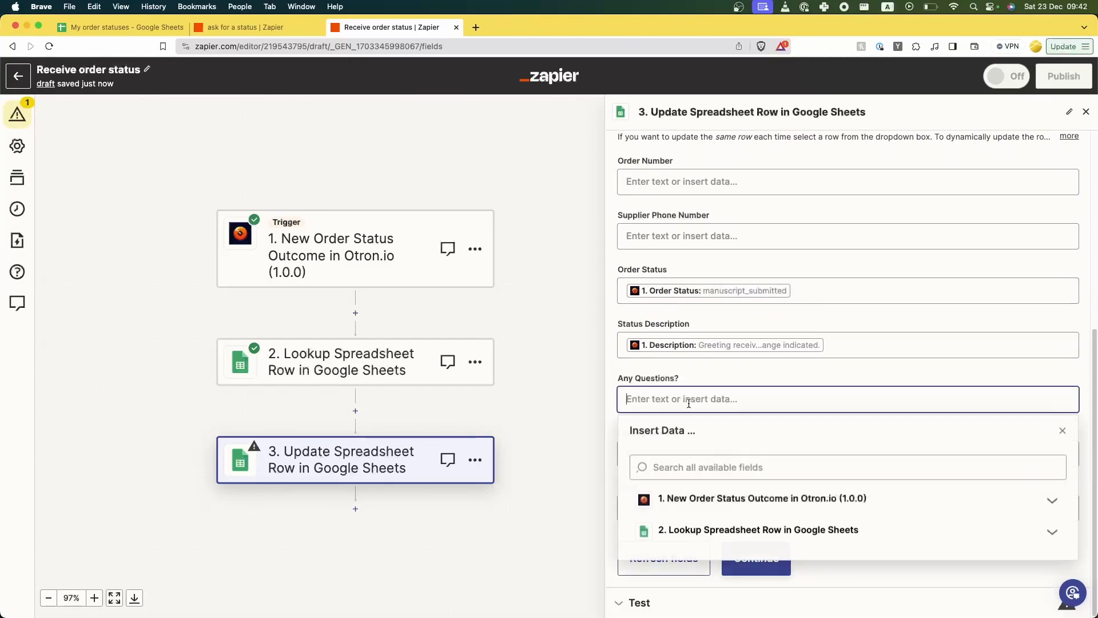
pyautogui.click(763, 497)
pyautogui.click(709, 555)
# - Fill the Last Updated field with {{zap_meta_human_now}} and leave the Send field empty
pyautogui.click(675, 452)
pyautogui.write('{{zap_meta_hu')
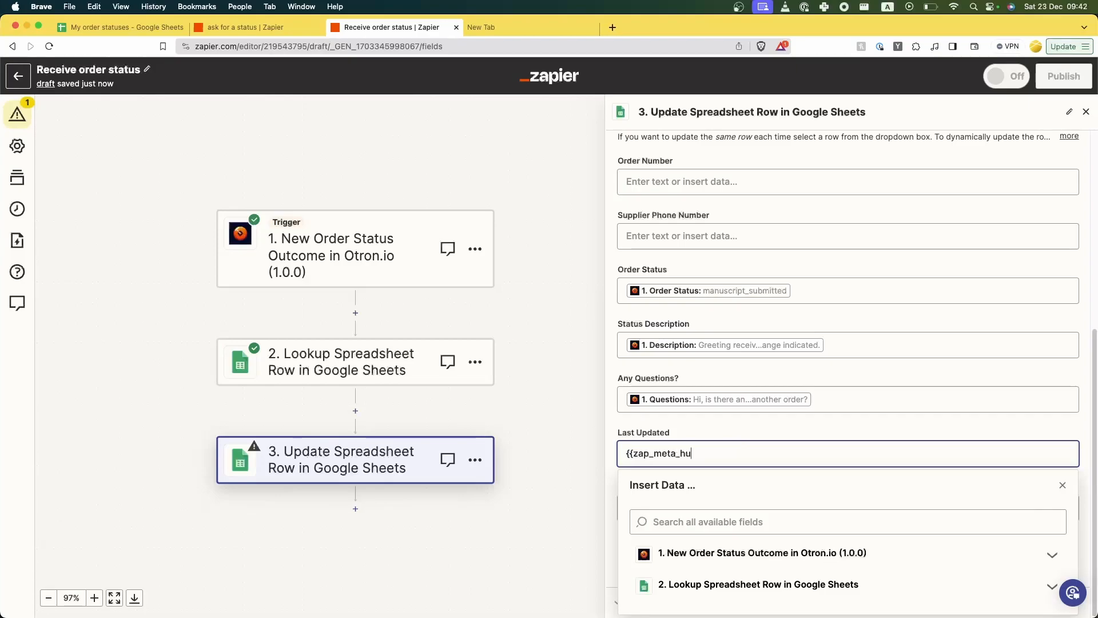
pyautogui.write('man_now}}')
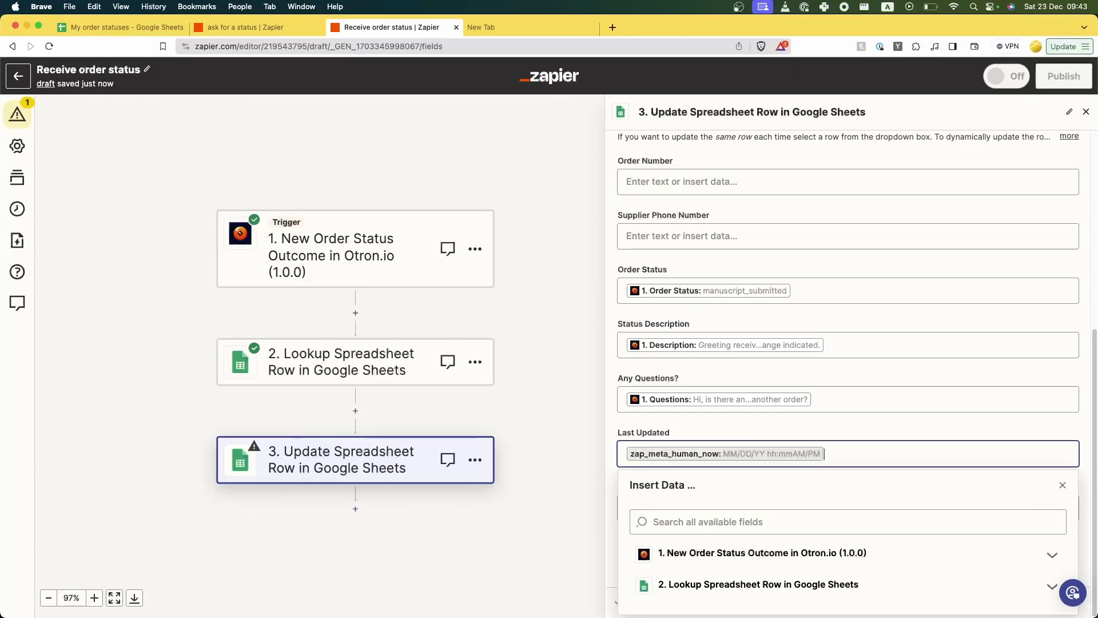
pyautogui.click(621, 427)
pyautogui.click(670, 509)
pyautogui.click(628, 473)
# - Review the update step's field mappings, continue and test the Update Spreadsheet Row step
pyautogui.scroll(1, 621, 458)
pyautogui.scroll(2, 621, 459)
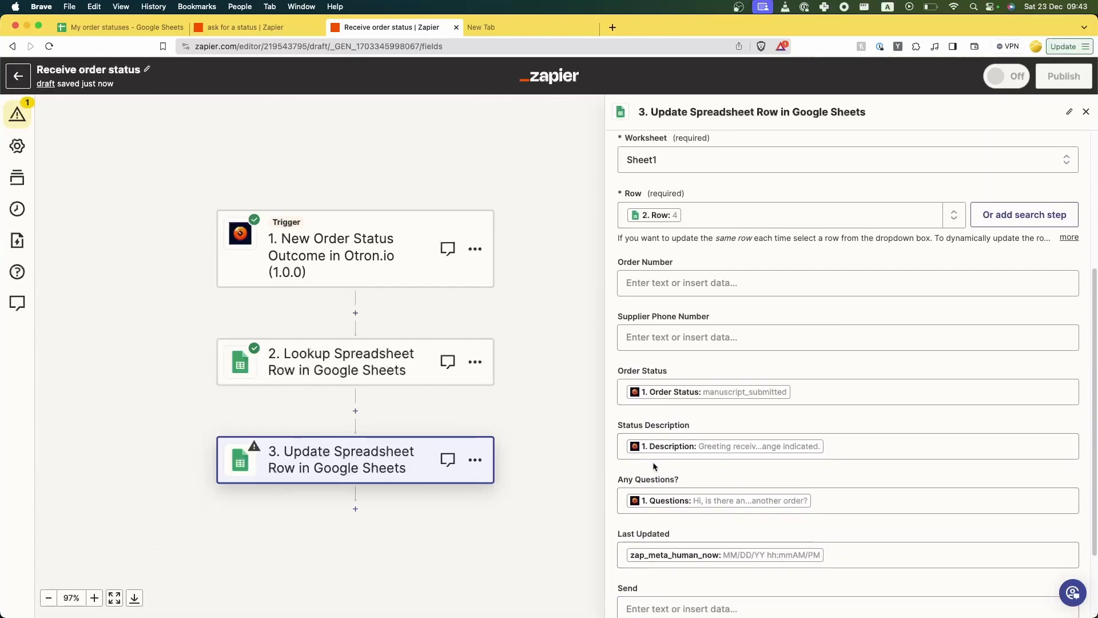
pyautogui.scroll(-4, 662, 461)
pyautogui.click(751, 556)
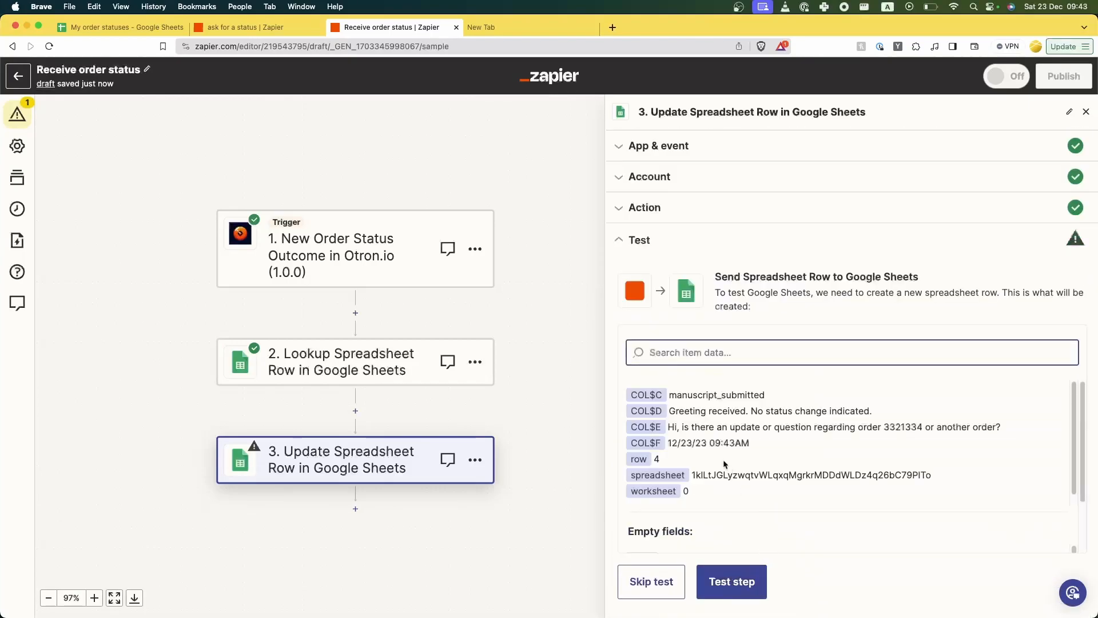
pyautogui.click(722, 581)
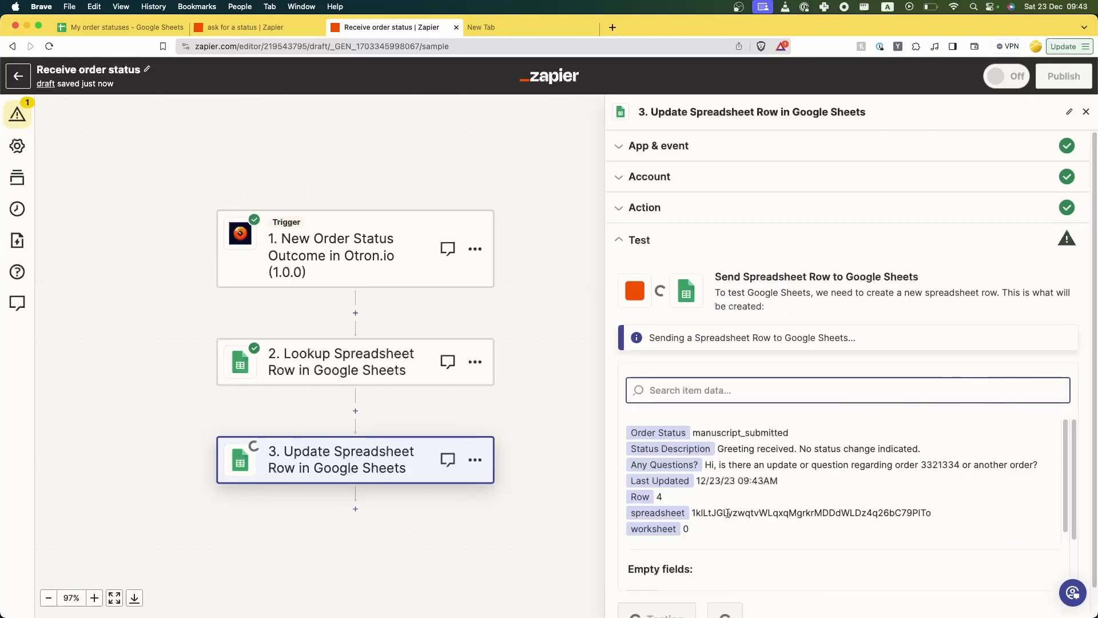
# - Switch to the My order statuses spreadsheet and clear the test row's order number and its remaining cell values
pyautogui.click(120, 27)
pyautogui.click(338, 296)
pyautogui.moveTo(157, 203); pyautogui.dragTo(540, 218)
pyautogui.press('Delete')
pyautogui.click(63, 194)
pyautogui.press('Delete')
pyautogui.click(246, 242)
# - Return to the Receive order status Zap, review the update step's test data, and publish the Zap
pyautogui.click(361, 28)
pyautogui.scroll(-1, 738, 395)
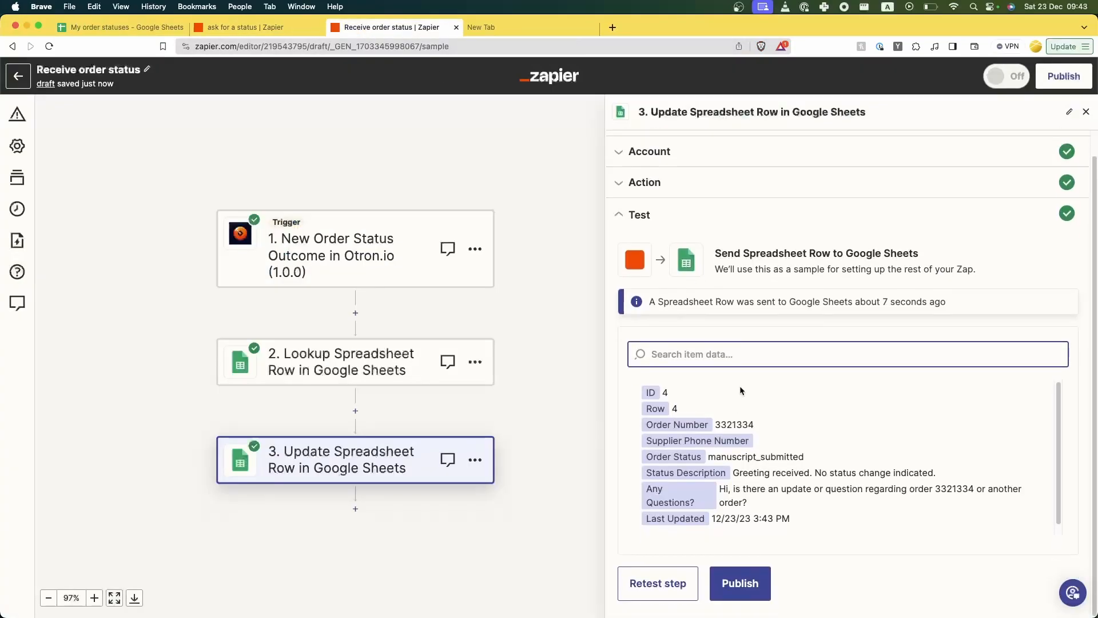
pyautogui.click(1062, 83)
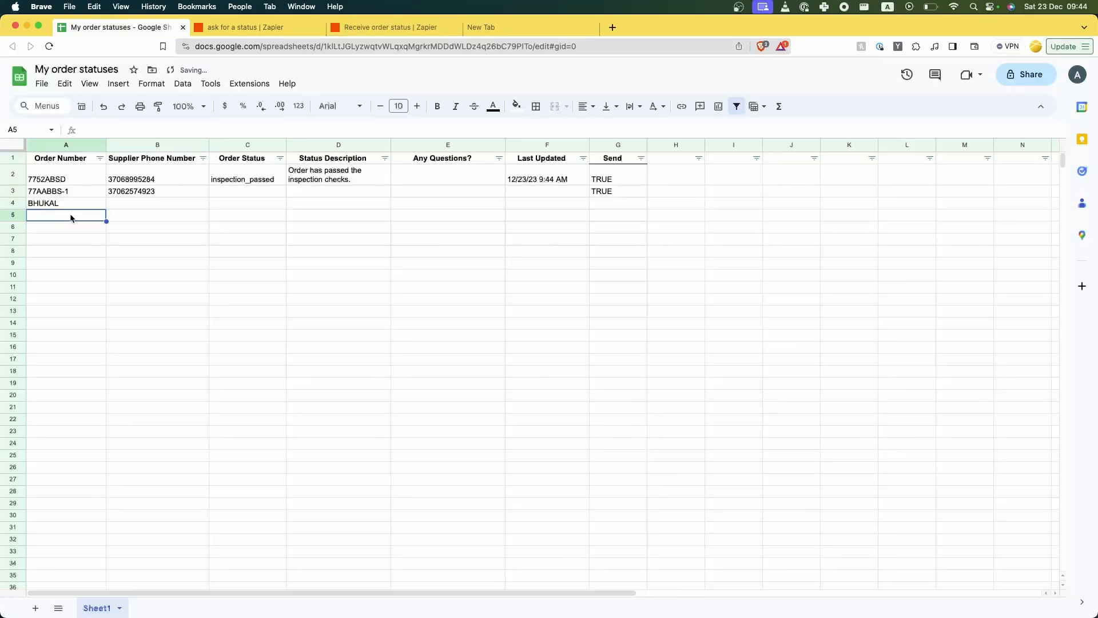
# - Enter four sample order numbers in rows 5 to 8 of the Order Number column, undoing the stray extra entry
pyautogui.write('OOKAUSN')
pyautogui.press('Return')
pyautogui.write('112IUUS4')
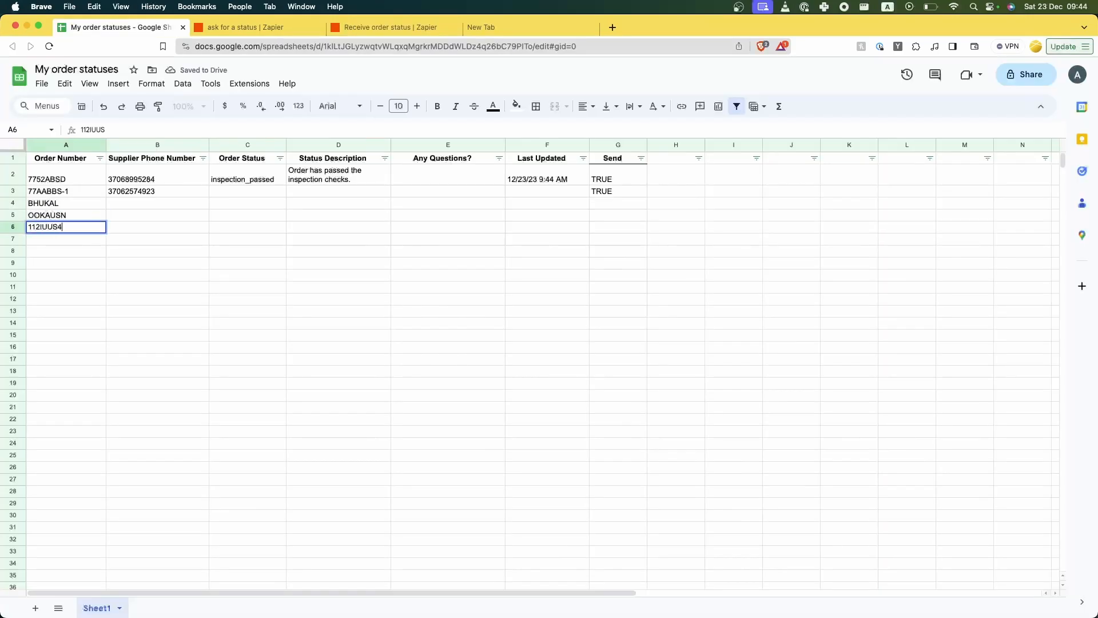
pyautogui.press('Return')
pyautogui.write('41224331')
pyautogui.press('Return')
pyautogui.write('44411233')
pyautogui.press('Return')
pyautogui.write('1')
pyautogui.click(121, 228)
pyautogui.press('super+z')
# - Copy the supplier phone number from row 2 into the Supplier Phone Number cells of rows 4 to 8
pyautogui.click(137, 180)
pyautogui.press('super+c')
pyautogui.click(143, 204)
pyautogui.press('super+v')
pyautogui.moveTo(138, 228); pyautogui.dragTo(168, 253)
pyautogui.press('super+v')
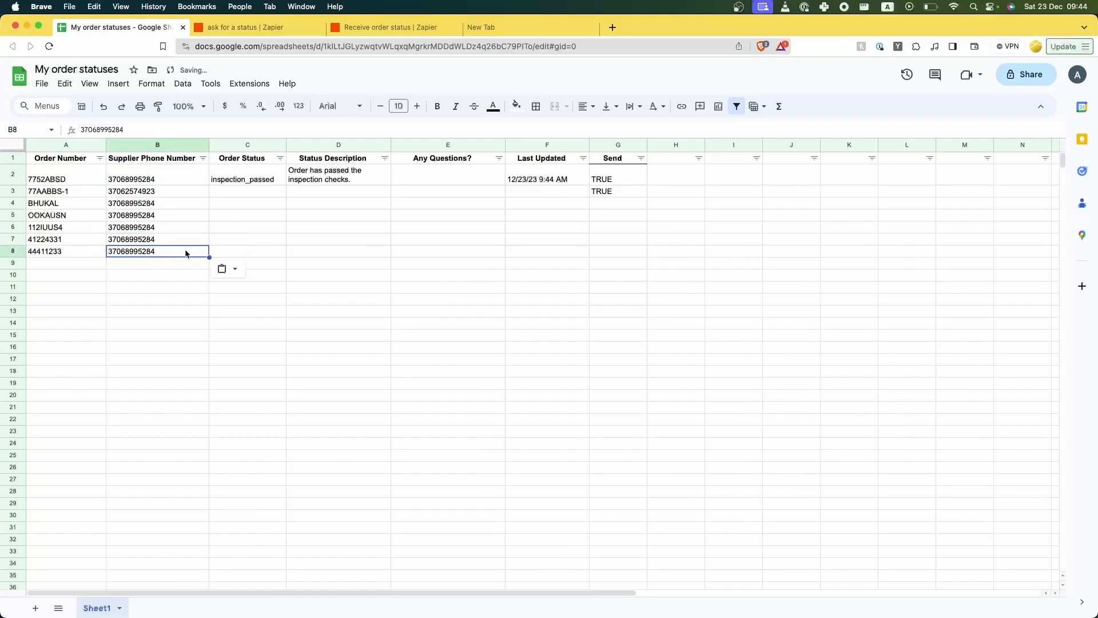
# - Fill the Send column with TRUE down to row 6 and set rows 7 and 8 to FALSE
pyautogui.click(281, 180)
pyautogui.moveTo(612, 177); pyautogui.dragTo(643, 263)
pyautogui.click(675, 252)
pyautogui.click(606, 264)
pyautogui.press('Delete')
pyautogui.click(620, 254)
pyautogui.write('False')
pyautogui.moveTo(734, 227); pyautogui.dragTo(747, 238)
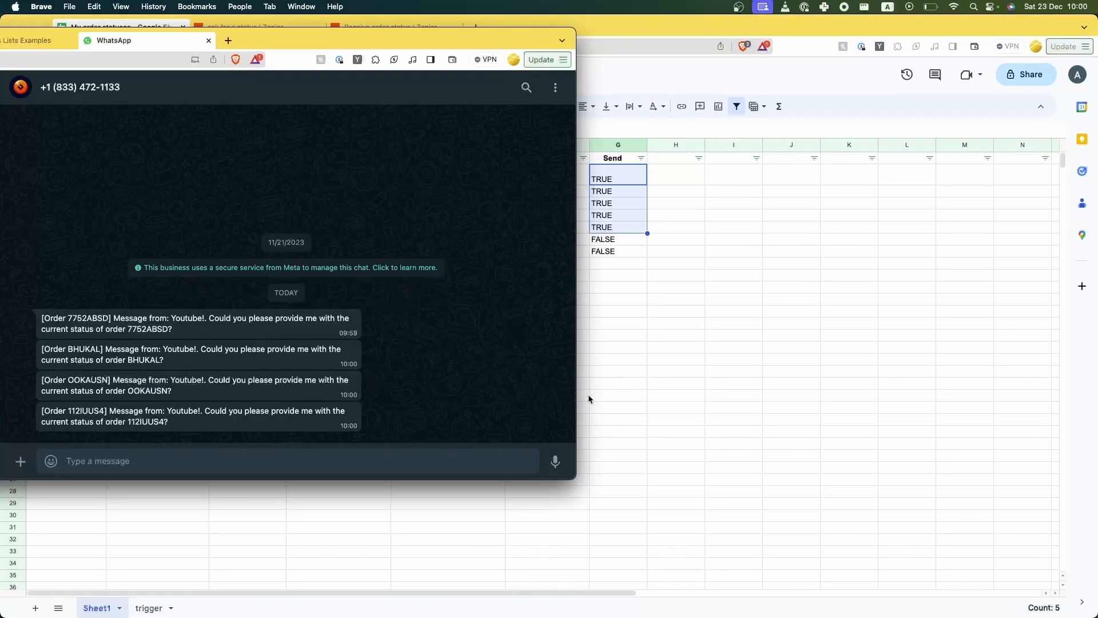
# - Send the WhatsApp reply "uh! this last one just started!" to the order status requests
pyautogui.click(192, 458)
pyautogui.write('uh')
pyautogui.write('! Wh')
pyautogui.write(' this last one just started!')
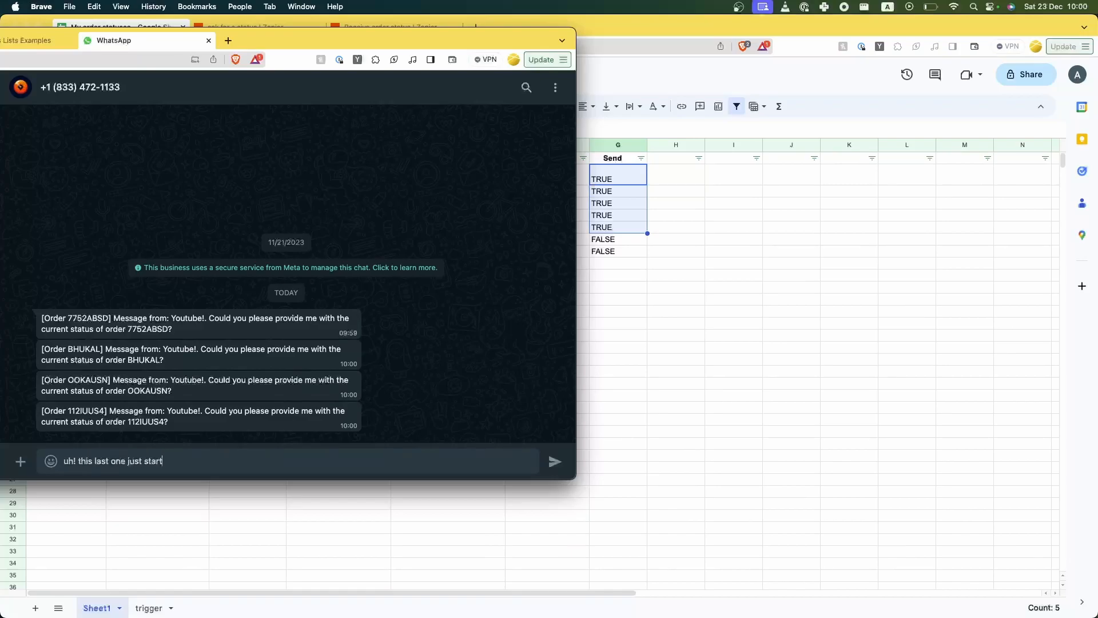
pyautogui.press('Return')
# - Reply directly to the third order's status request in WhatsApp with "This one is being inspected as we speak"
pyautogui.click(352, 355)
pyautogui.click(368, 191)
pyautogui.write('This o')
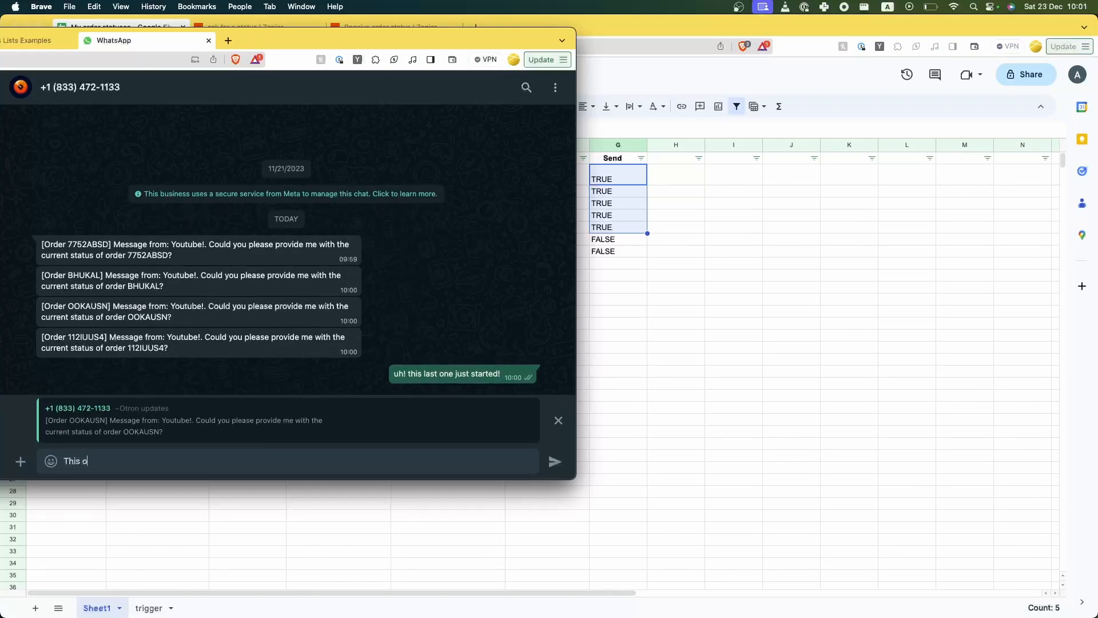
pyautogui.write('ne is being inspected as we speak')
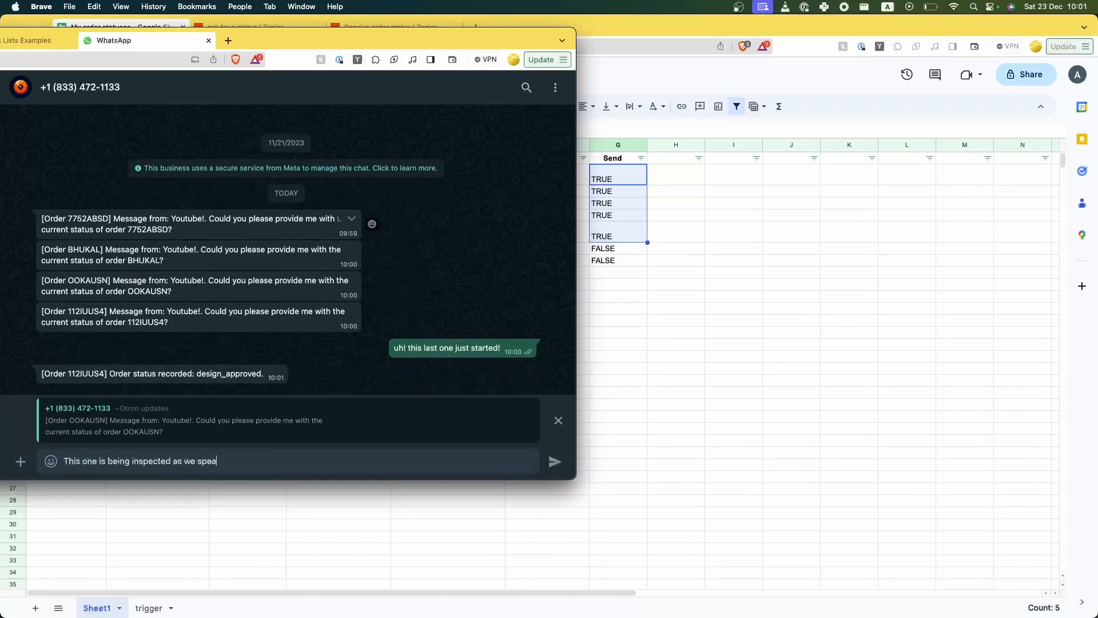
pyautogui.press('Return')
# - Write a WhatsApp message naming the first two requested orders, followed by "the", three key emojis and "are with the owners"
pyautogui.doubleClick(152, 207)
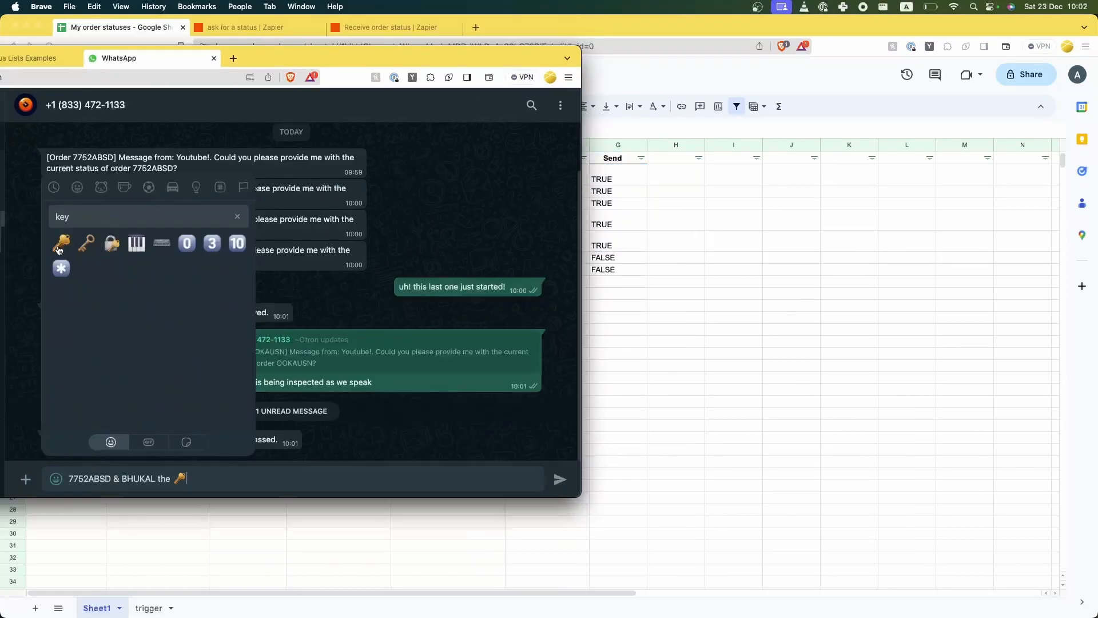
pyautogui.click(59, 245)
pyautogui.click(59, 245)
pyautogui.write('are with the owners')
# - Add three house emojis and ". These are wornderful!" to the WhatsApp message and send it
pyautogui.click(56, 479)
pyautogui.write('house')
pyautogui.click(61, 244)
pyautogui.click(62, 244)
pyautogui.click(62, 243)
pyautogui.click(106, 216)
pyautogui.press('BackSpace')
pyautogui.press('BackSpace')
pyautogui.press('BackSpace')
pyautogui.press('BackSpace')
pyautogui.press('BackSpace')
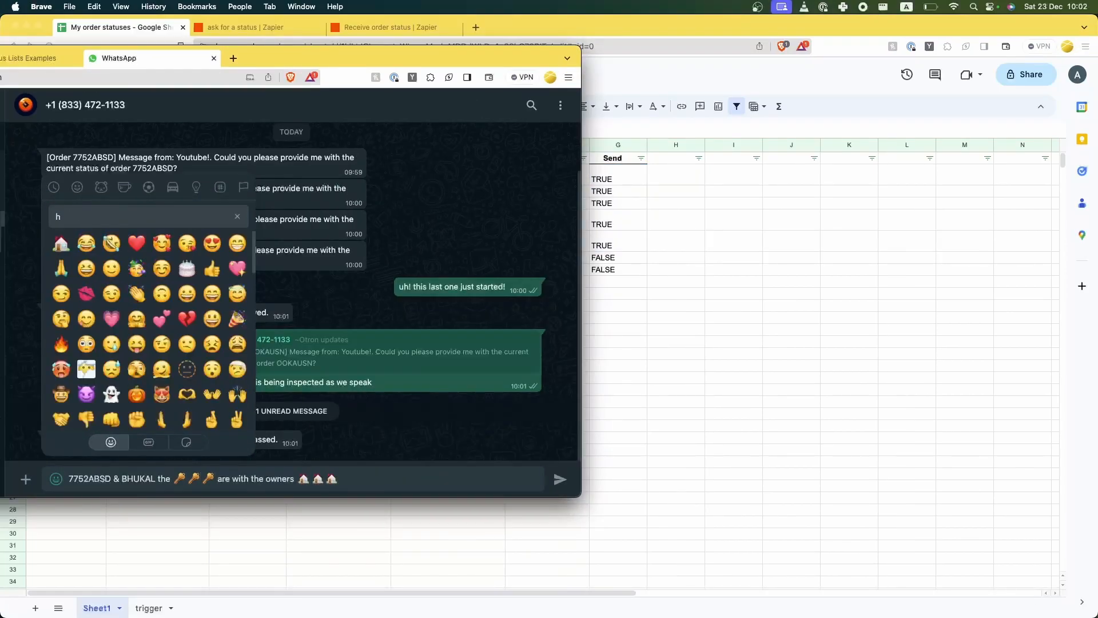
pyautogui.click(362, 478)
pyautogui.write('. These are wornderfull!')
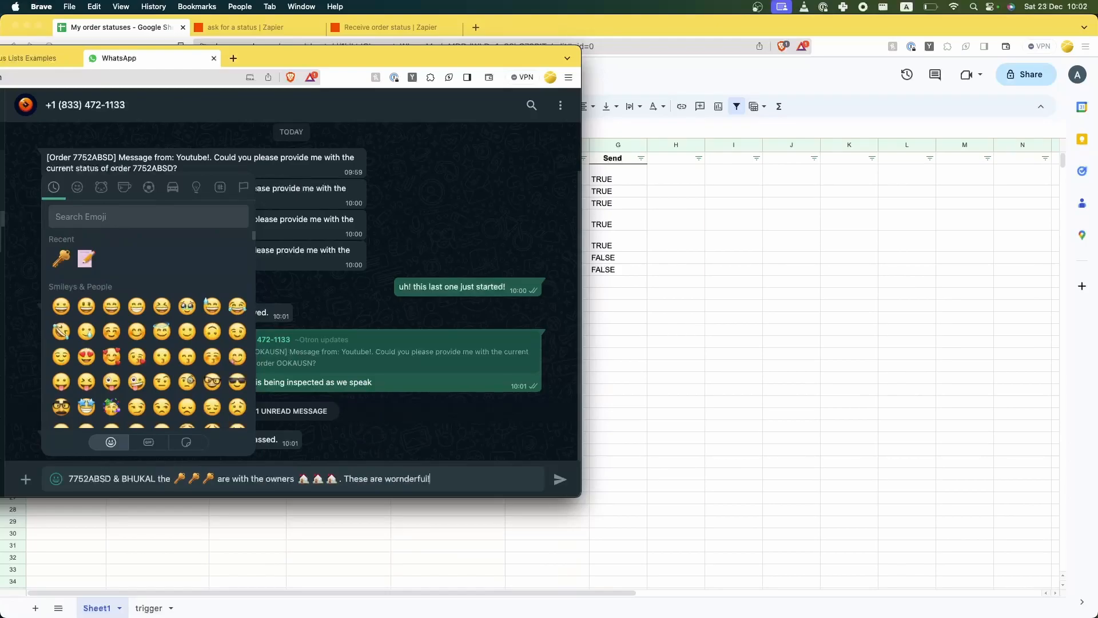
pyautogui.press('Return')
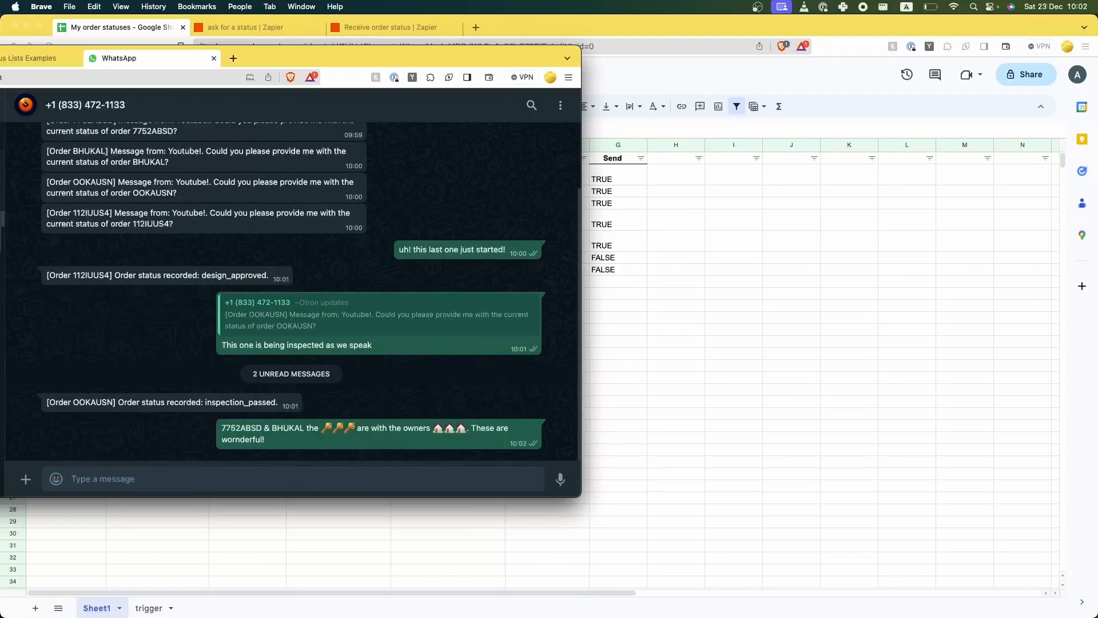
# - Switch to the order list spreadsheet and check the Order Status and Status Description cells of the answered orders
pyautogui.click(679, 347)
pyautogui.moveTo(246, 180); pyautogui.dragTo(344, 186)
pyautogui.click(329, 210)
pyautogui.moveTo(257, 241); pyautogui.dragTo(336, 245)
pyautogui.moveTo(251, 269); pyautogui.dragTo(327, 268)
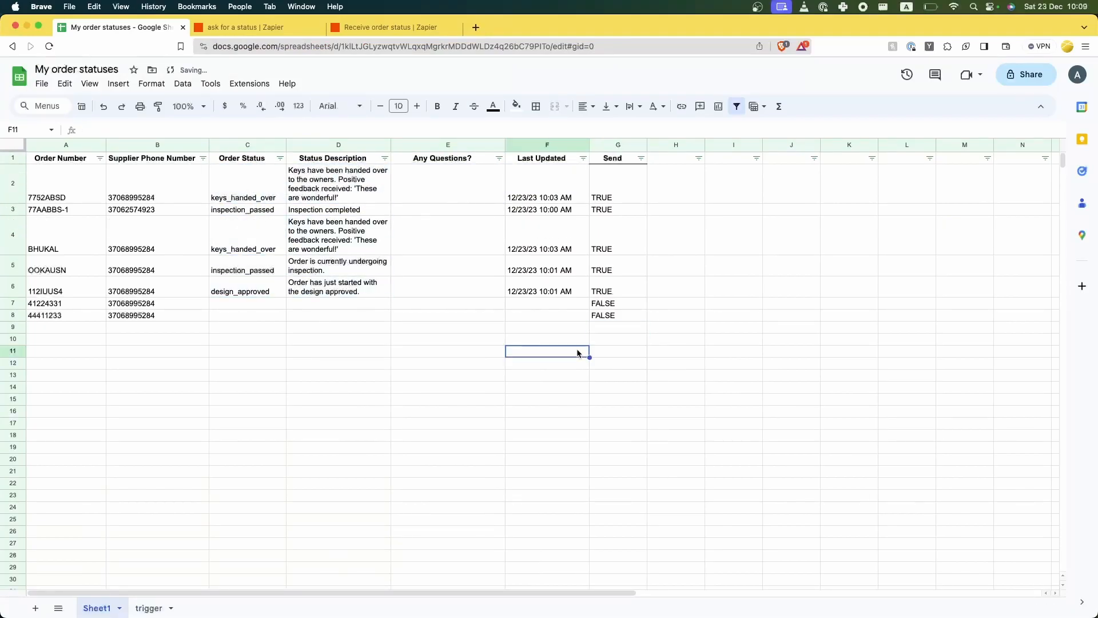
# - Set Send to TRUE for rows 7 and 8 and check the Send column across all orders
pyautogui.click(618, 304)
pyautogui.write('TRUE')
pyautogui.press('Return')
pyautogui.write('TRUE')
pyautogui.click(791, 352)
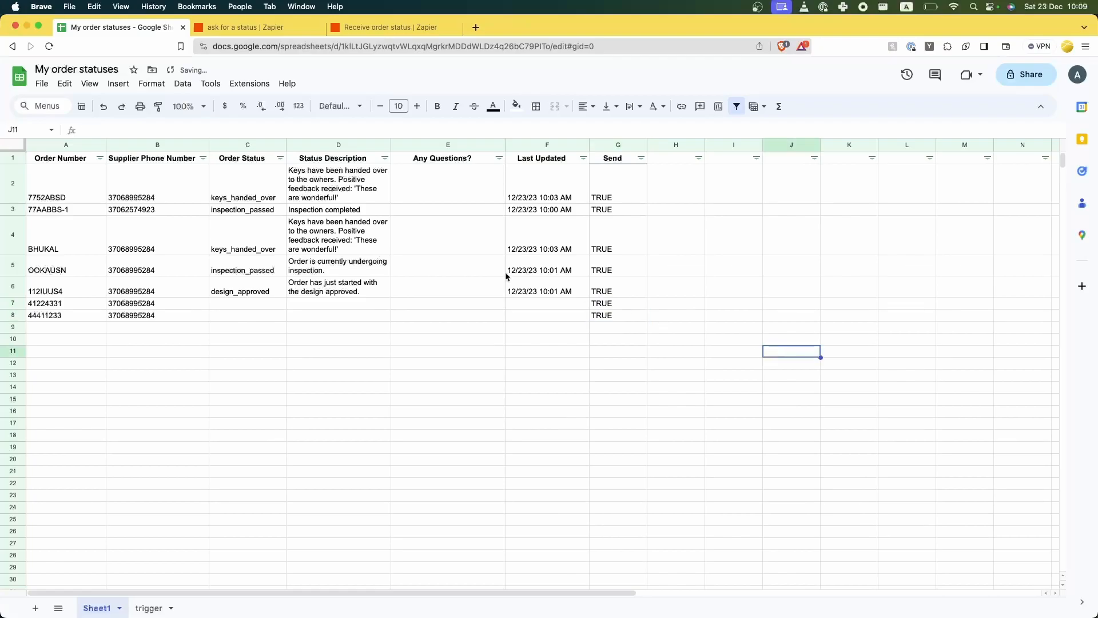
pyautogui.moveTo(615, 183); pyautogui.dragTo(608, 318)
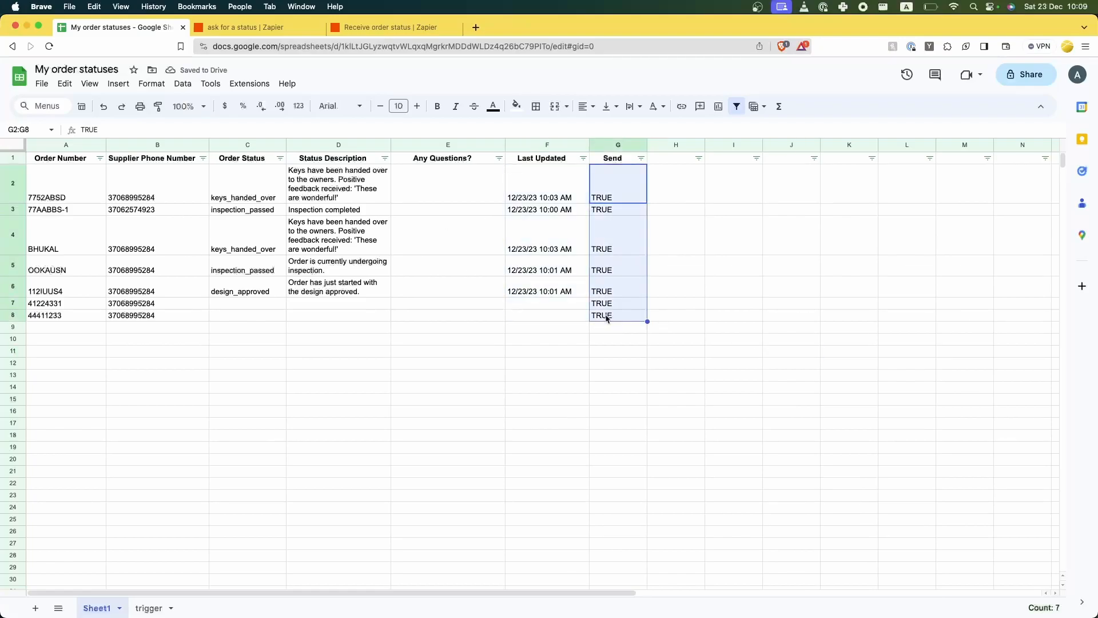
pyautogui.click(739, 342)
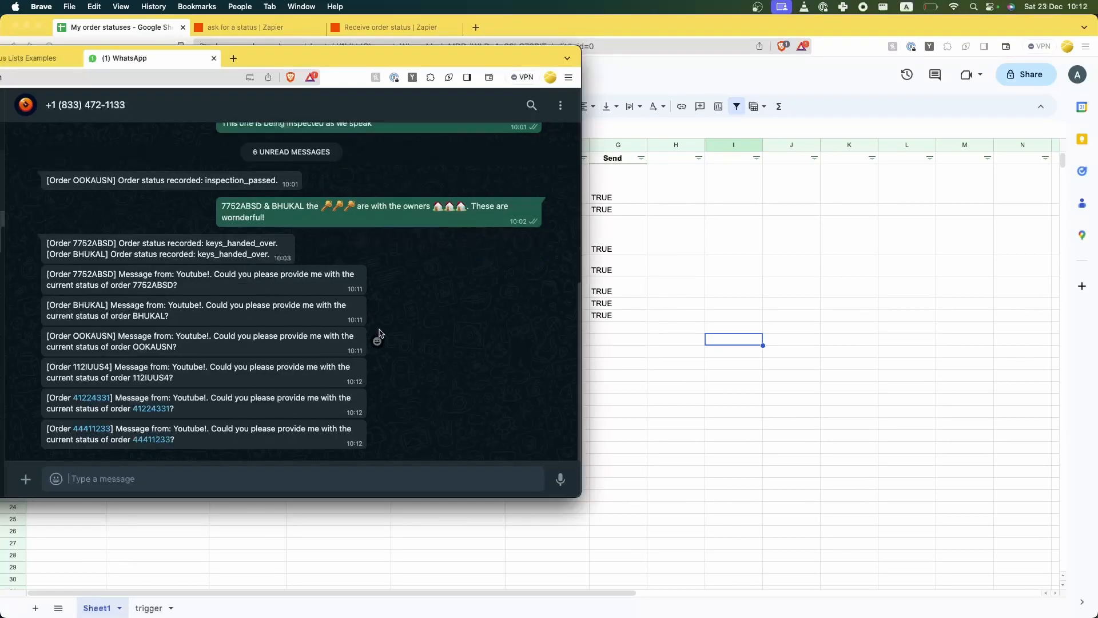
# - Send the WhatsApp message "Actually all of them are ready and finished! Wohoo! Can you askk all of them when is the house warming party?"
pyautogui.write('Actually all of them are ready and finished! Wohoo! Can you askk all of them when is the')
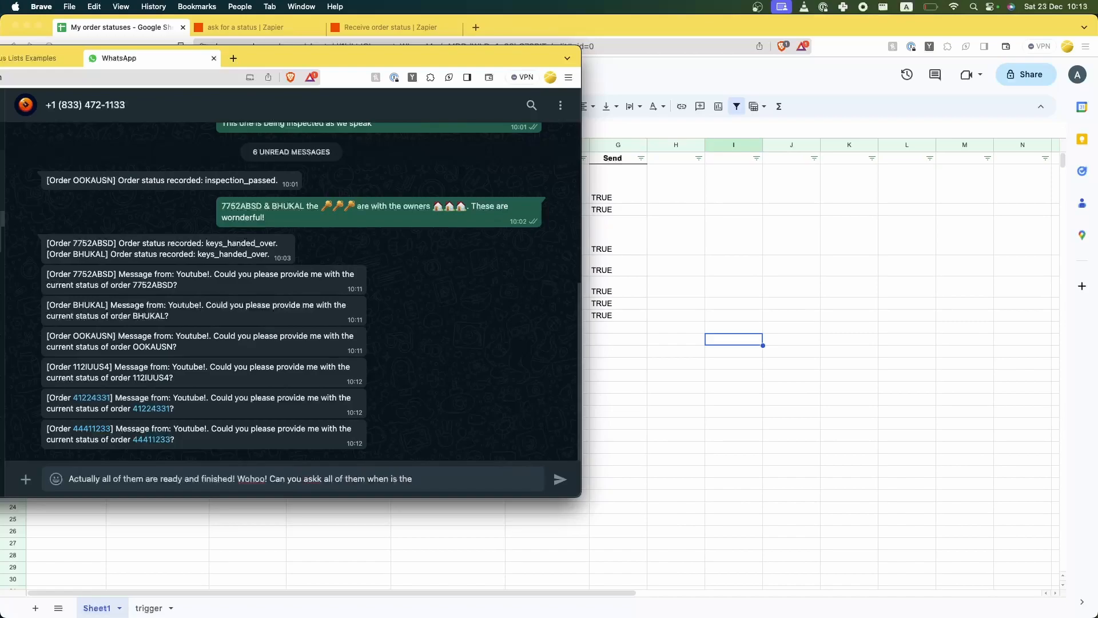
pyautogui.write(' house warming party?')
pyautogui.press('Return')
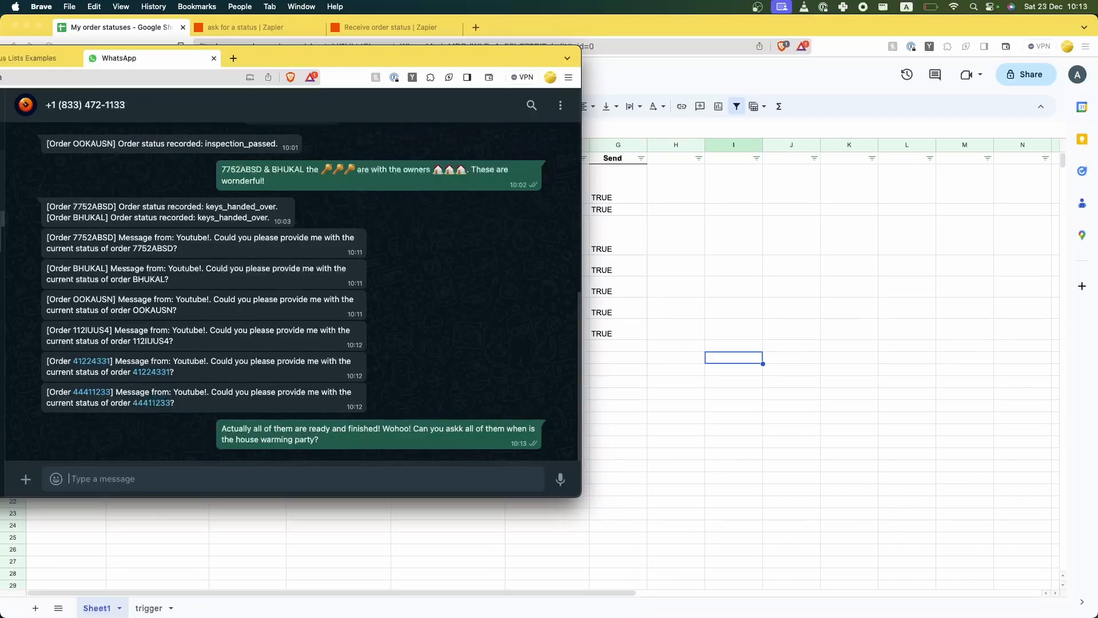
# - Send "all of the ones you mentioned before. all of them are done! all 6" and check the order rows in the spreadsheet
pyautogui.write('all of the ones you mentioned before. all of them are do')
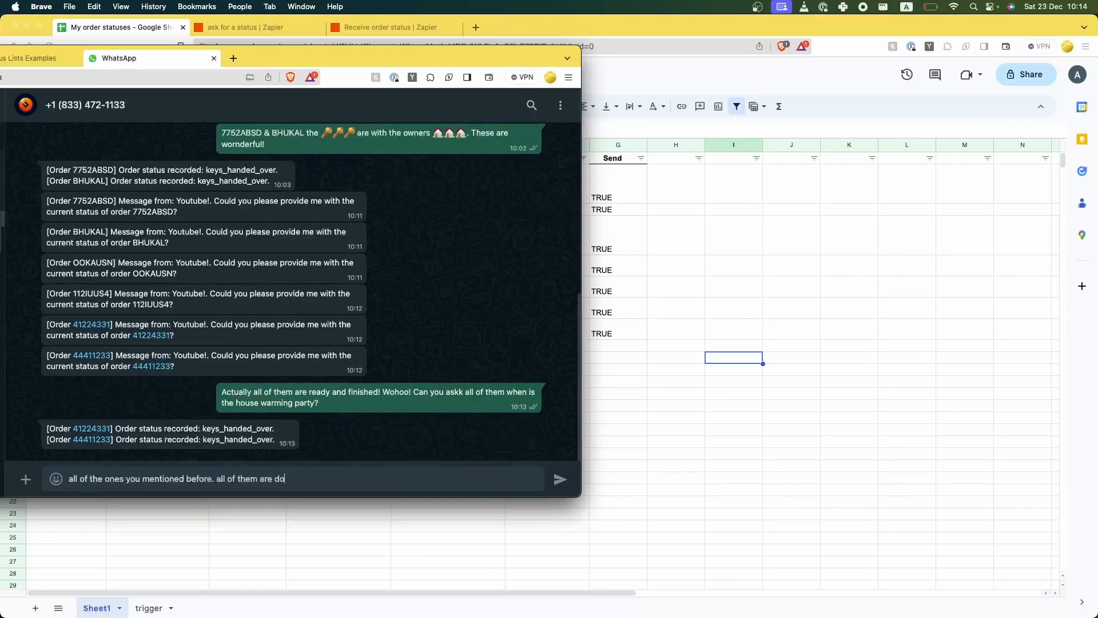
pyautogui.write('ne! all 6')
pyautogui.press('Return')
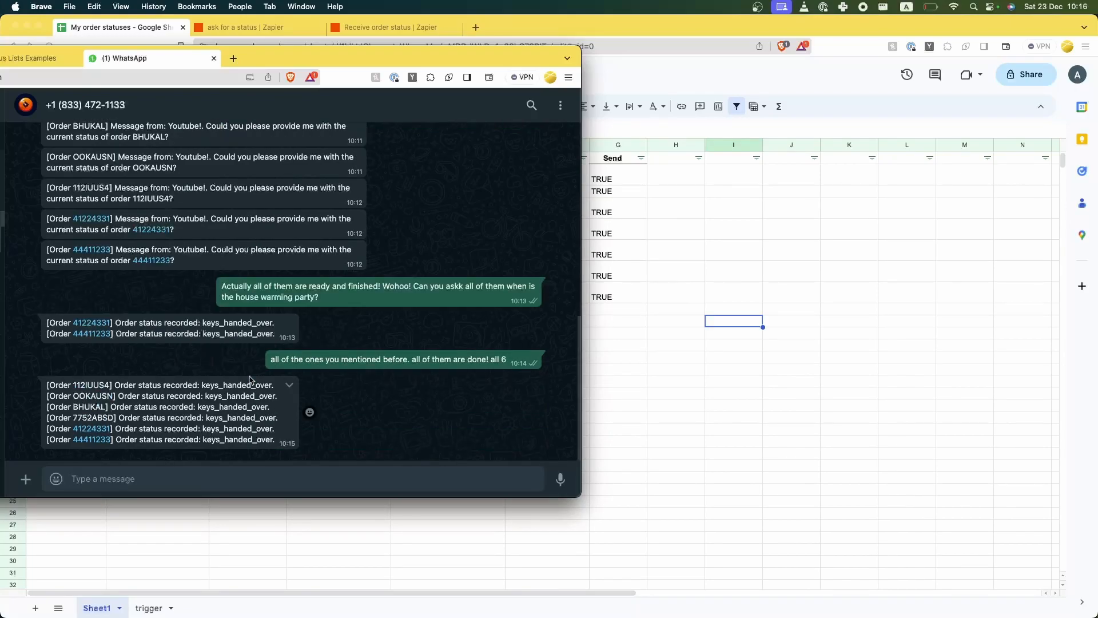
pyautogui.click(685, 336)
pyautogui.moveTo(342, 174); pyautogui.dragTo(456, 291)
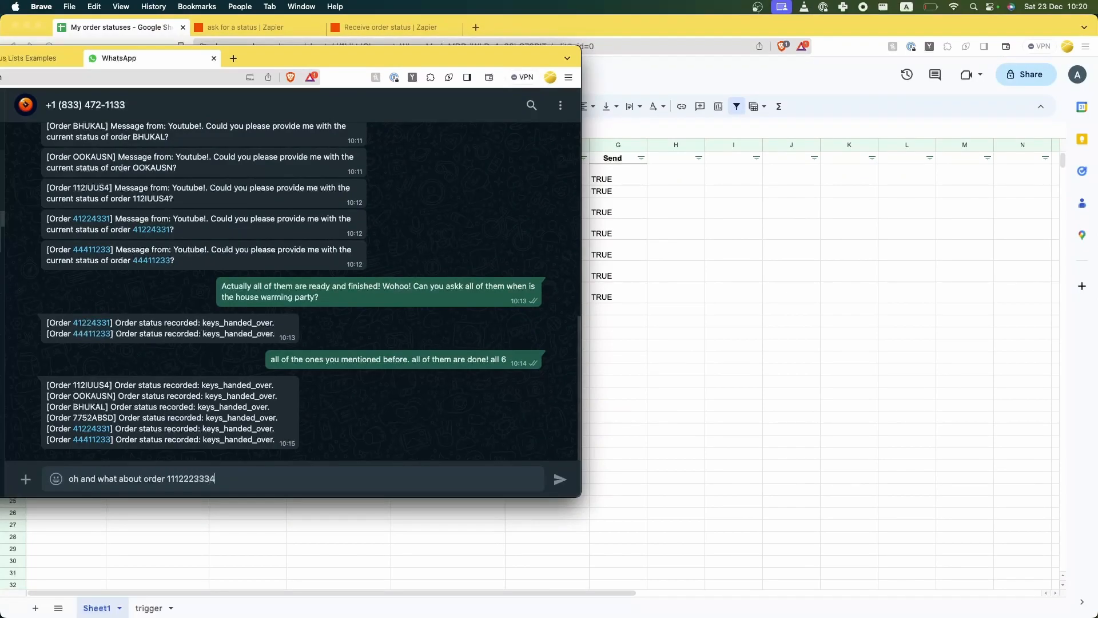
# - Send a WhatsApp message asking about an unlisted order, saying it is currently in inspection and asking if bugs within the house are okay
pyautogui.write('?')
pyautogui.hotkey('shift', 'Return')
pyautogui.hotkey('shift', 'Return')
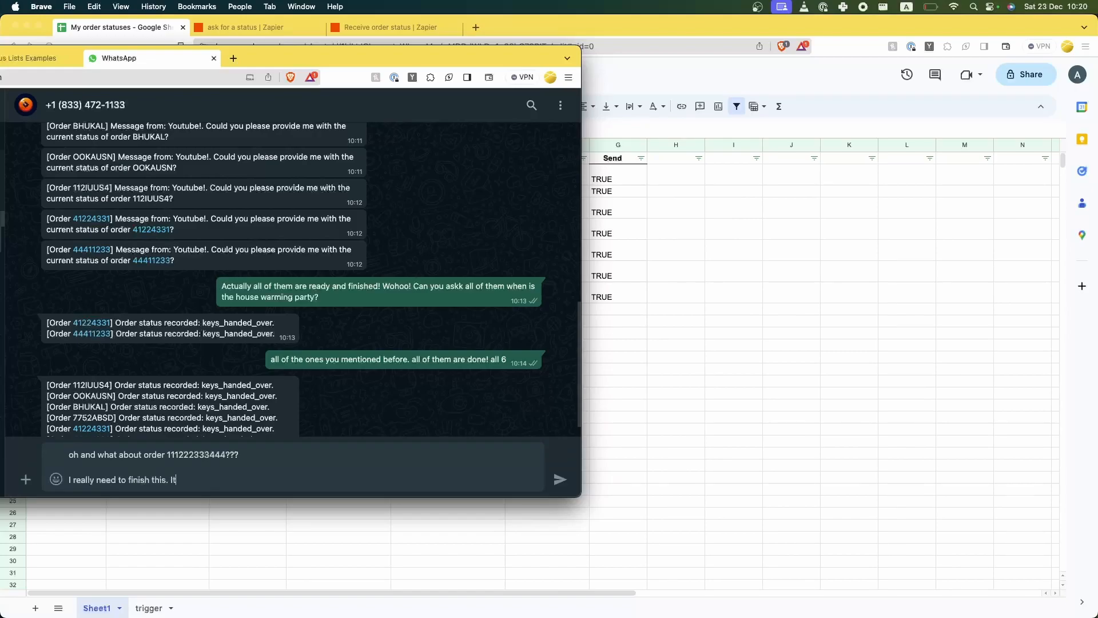
pyautogui.scroll(10, 252, 365)
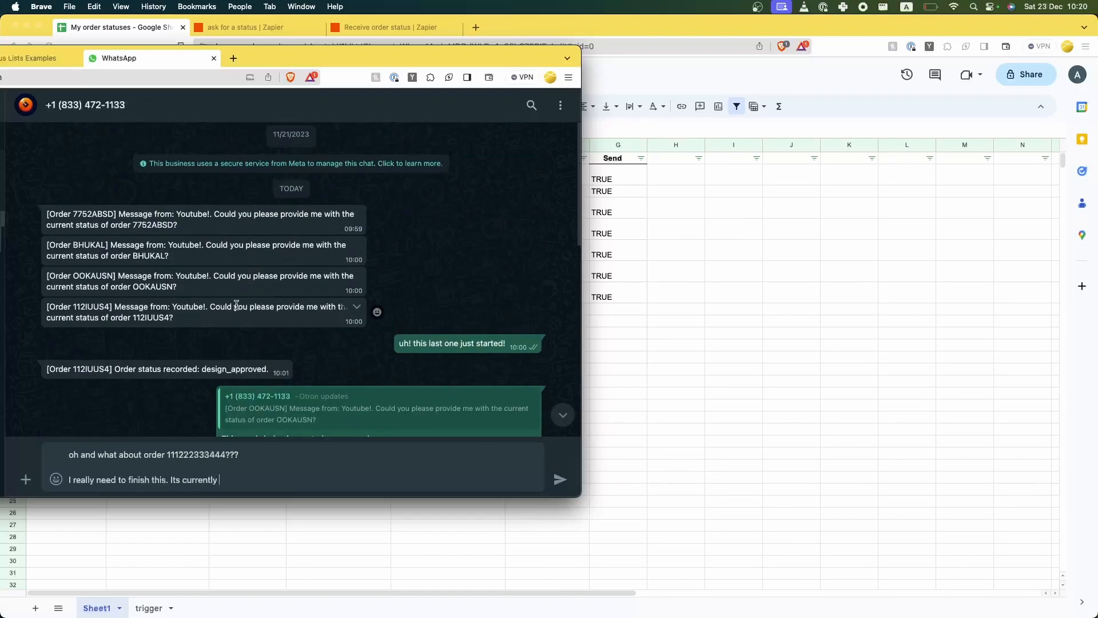
pyautogui.scroll(-12, 238, 303)
pyautogui.write('in inspecti')
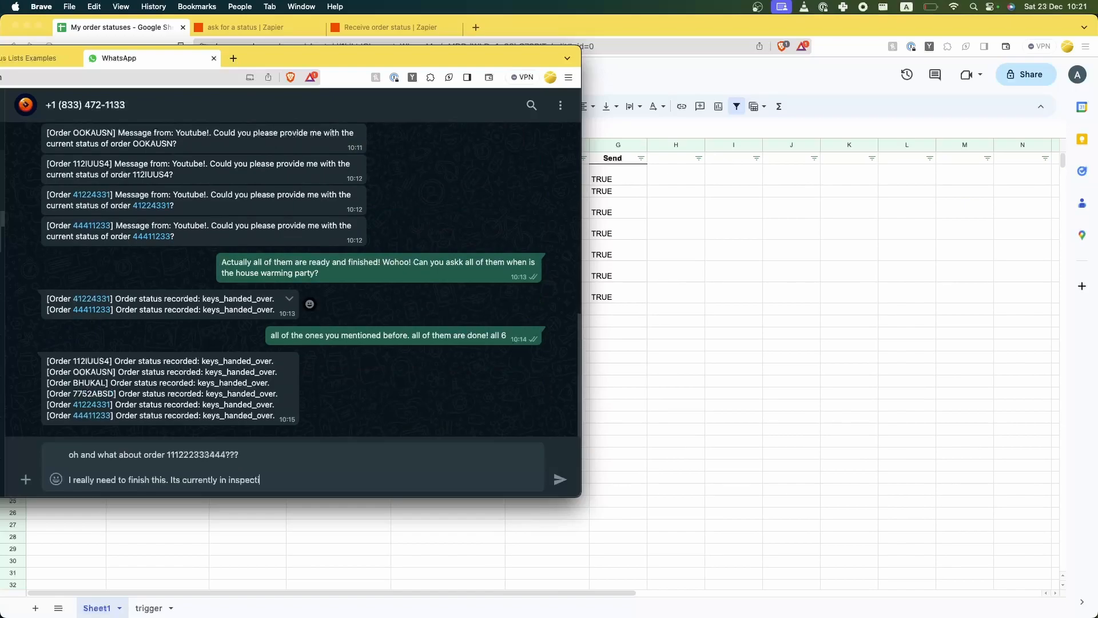
pyautogui.write('on and we want to find out if bugs within the house are okay?')
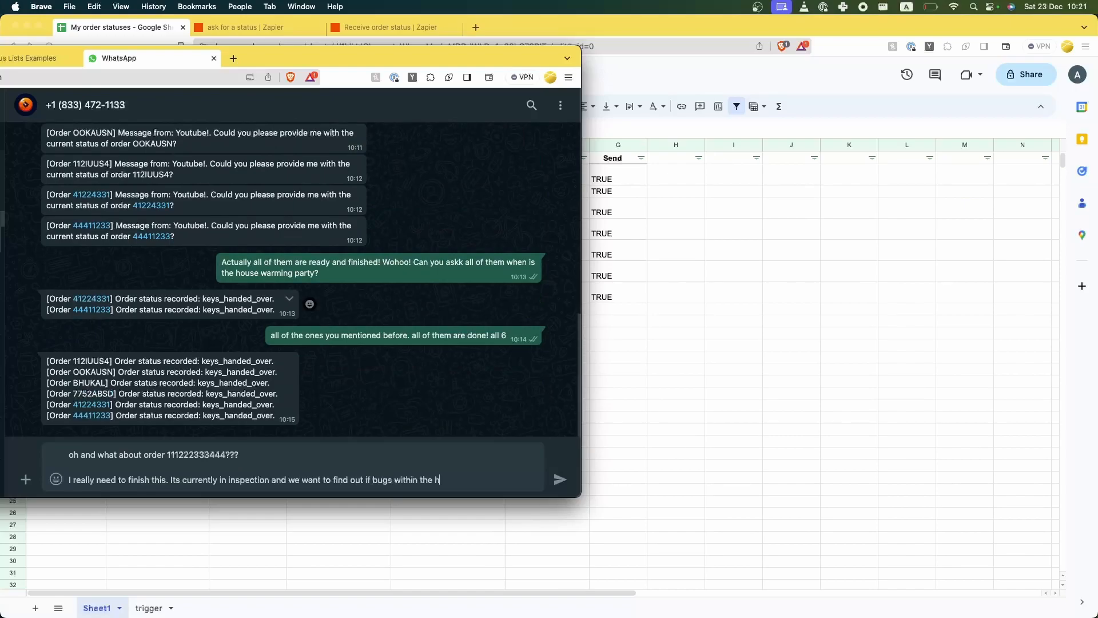
pyautogui.press('Return')
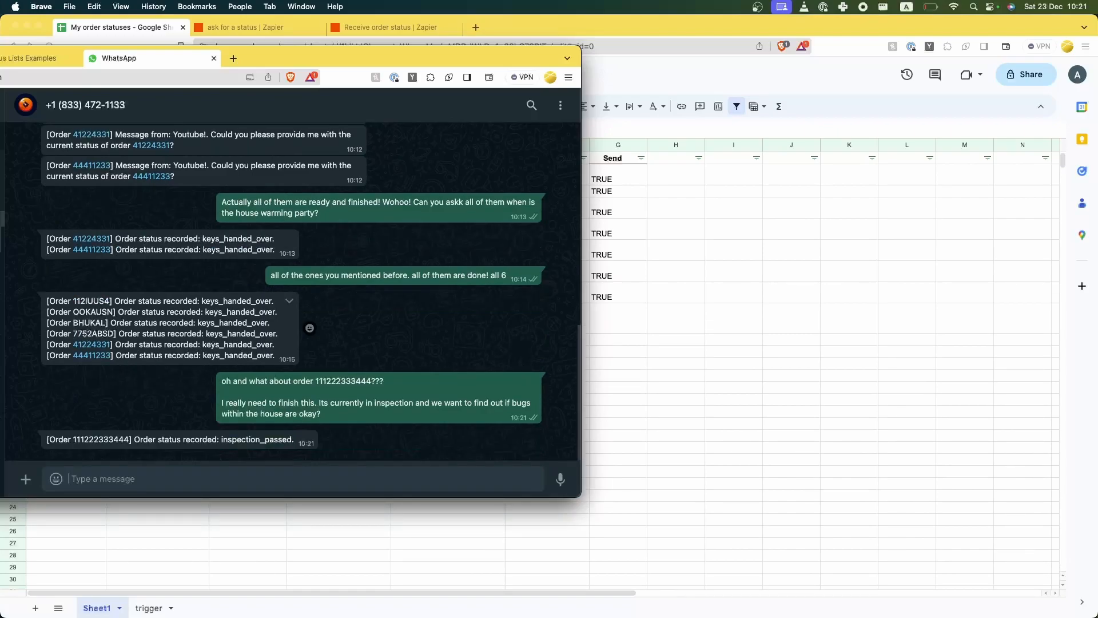
# - Examine the row for the additional order beneath the existing orders in the order list spreadsheet
pyautogui.click(624, 361)
pyautogui.moveTo(61, 327); pyautogui.dragTo(423, 328)
pyautogui.click(427, 352)
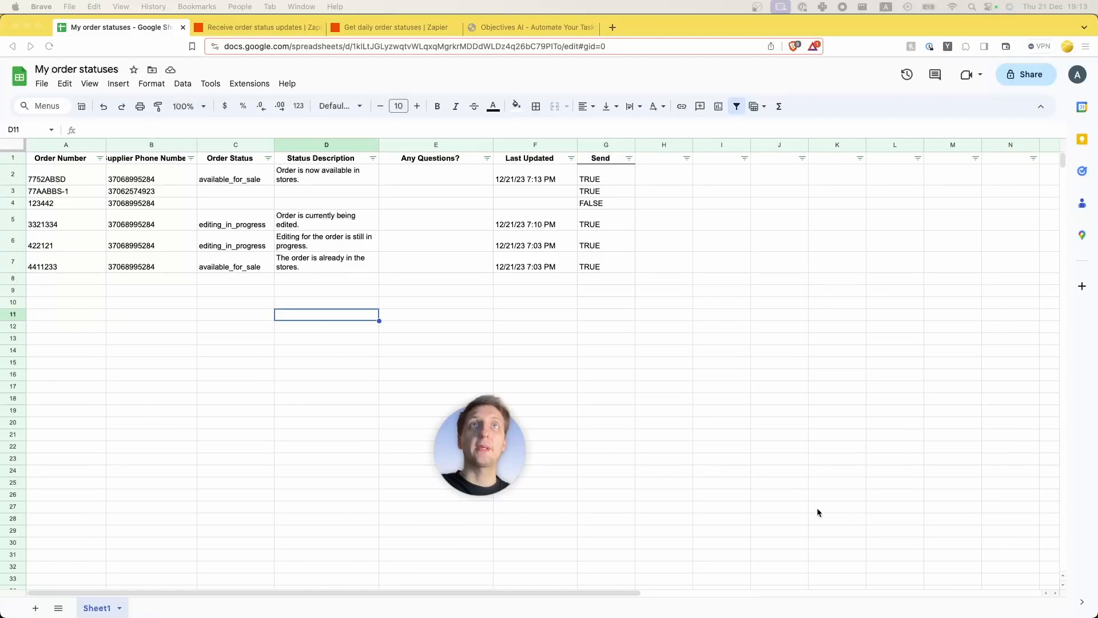
# - Open the Otron.io website and look through its landing page down to the Waitlist sign-up form
pyautogui.click(498, 27)
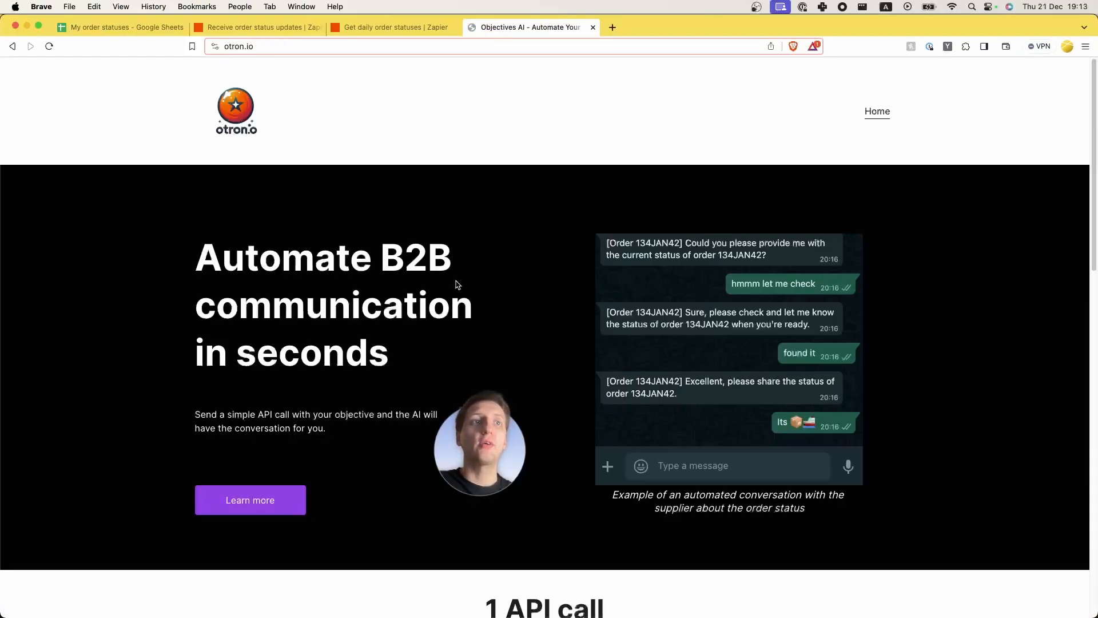
pyautogui.scroll(-20, 559, 262)
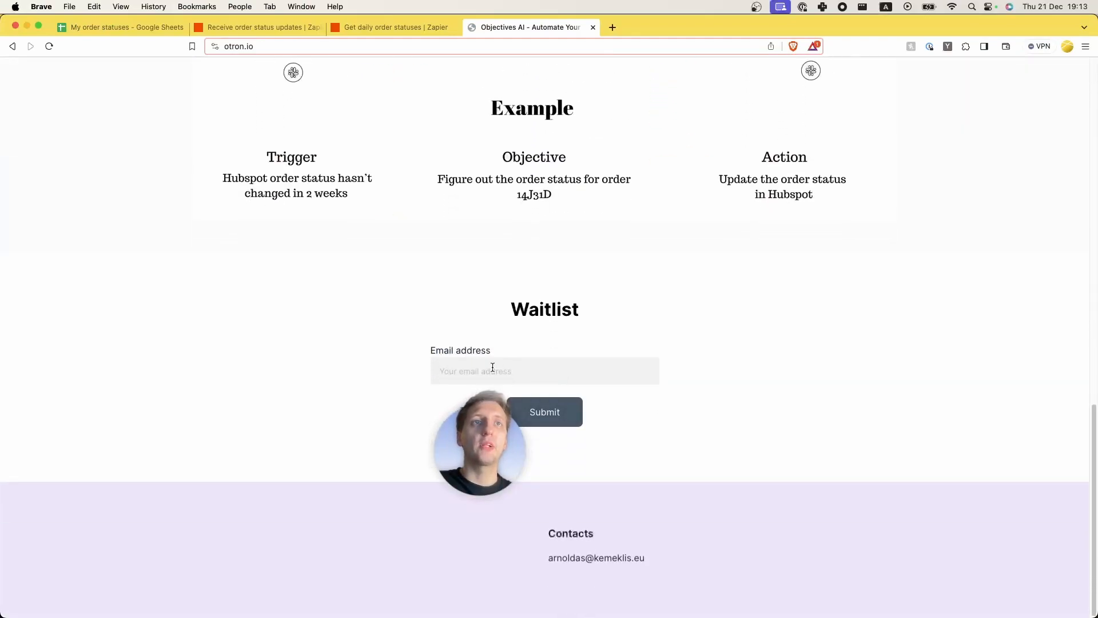
pyautogui.scroll(20, 466, 286)
pyautogui.scroll(3, 461, 285)
pyautogui.moveTo(503, 440); pyautogui.dragTo(117, 432)
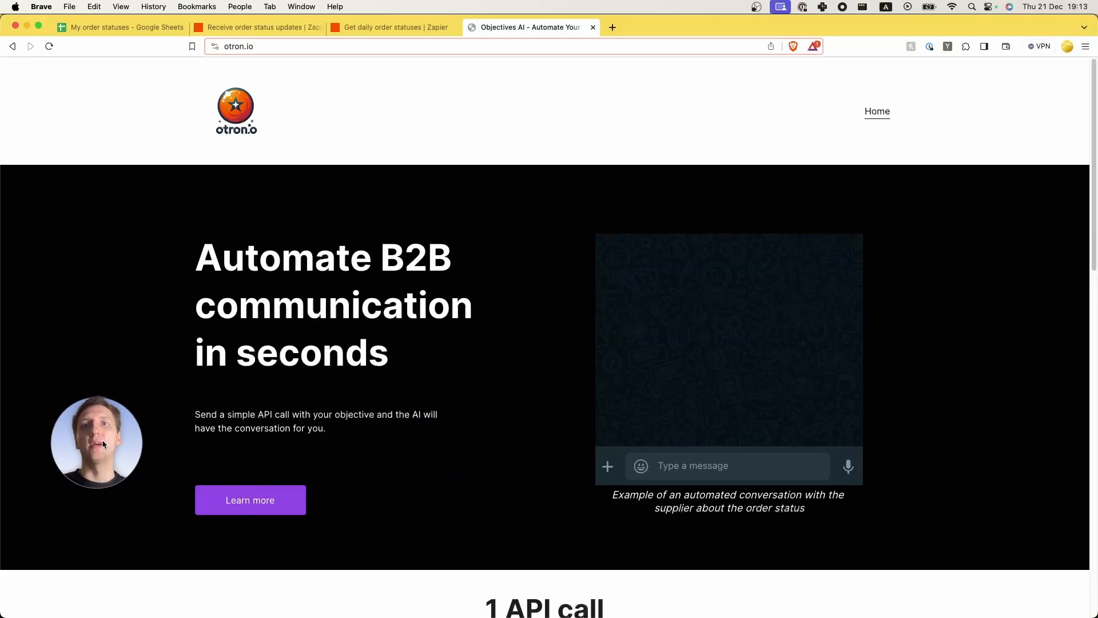